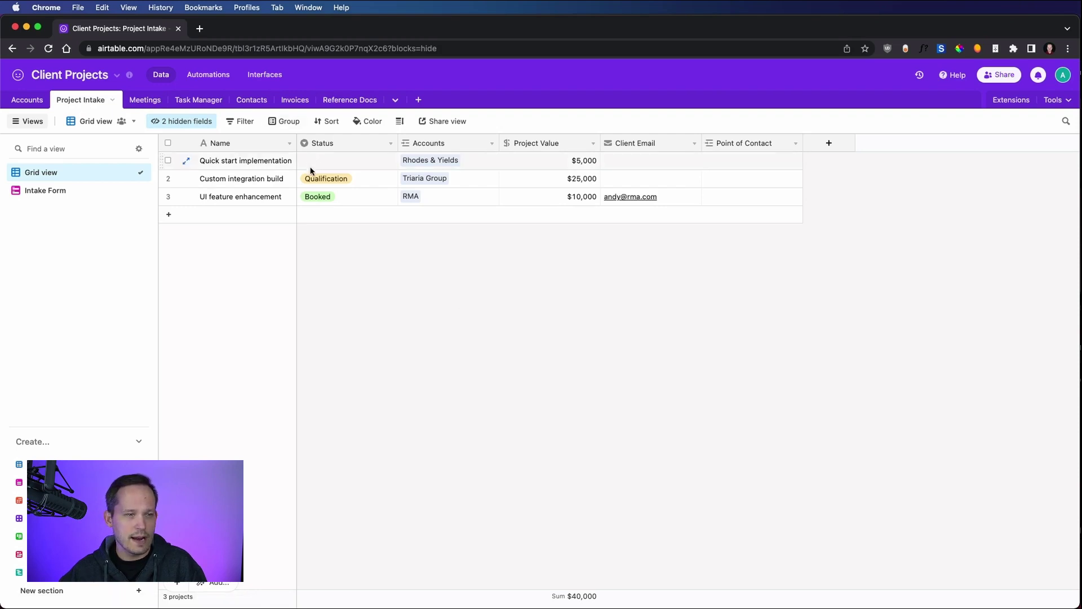
- Look over the Accounts and Contacts tables, then return to the Project Intake table
left_click(29, 100)
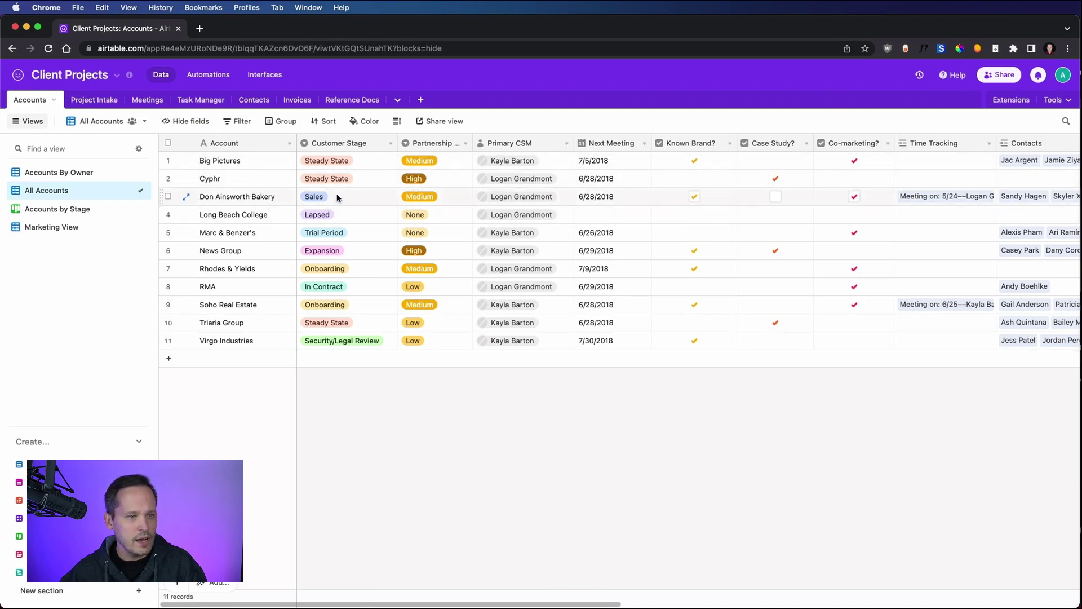
left_click(249, 105)
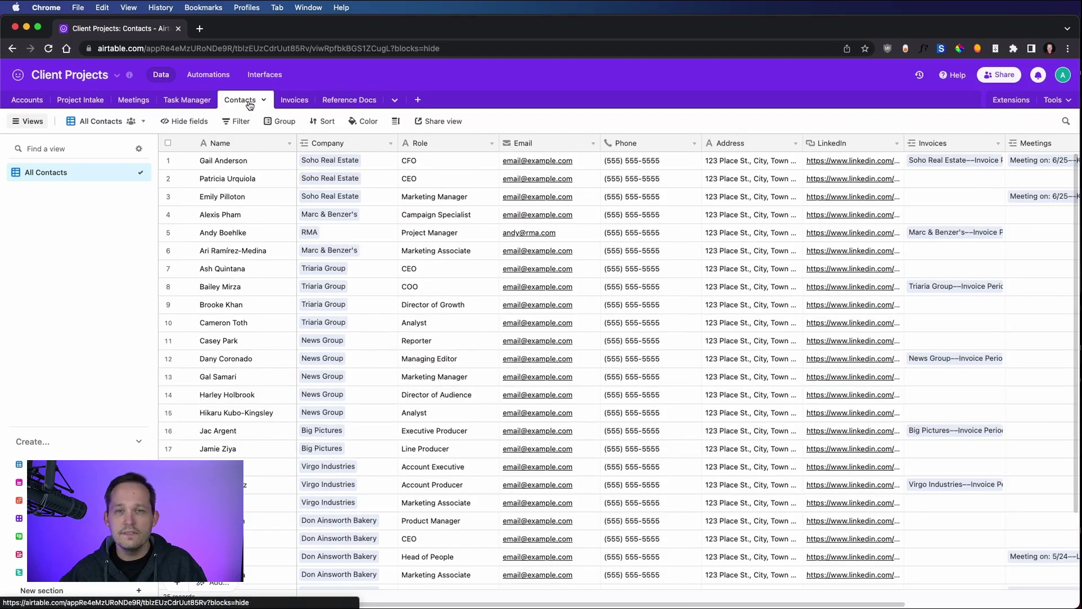
left_click(83, 102)
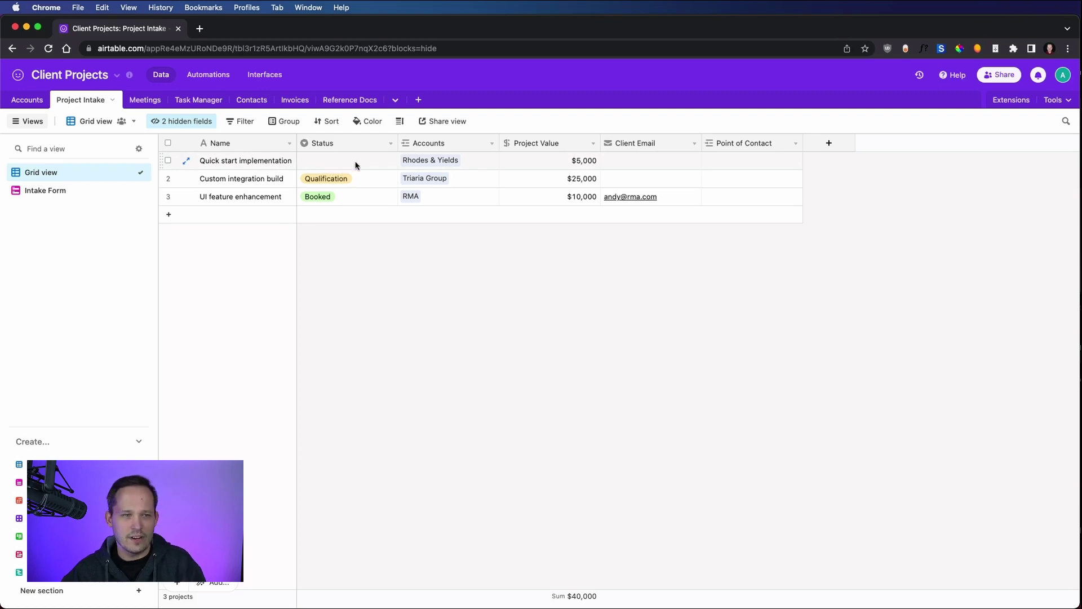
- Check the Project Value field settings, including its default value, without changing them
left_click(384, 164)
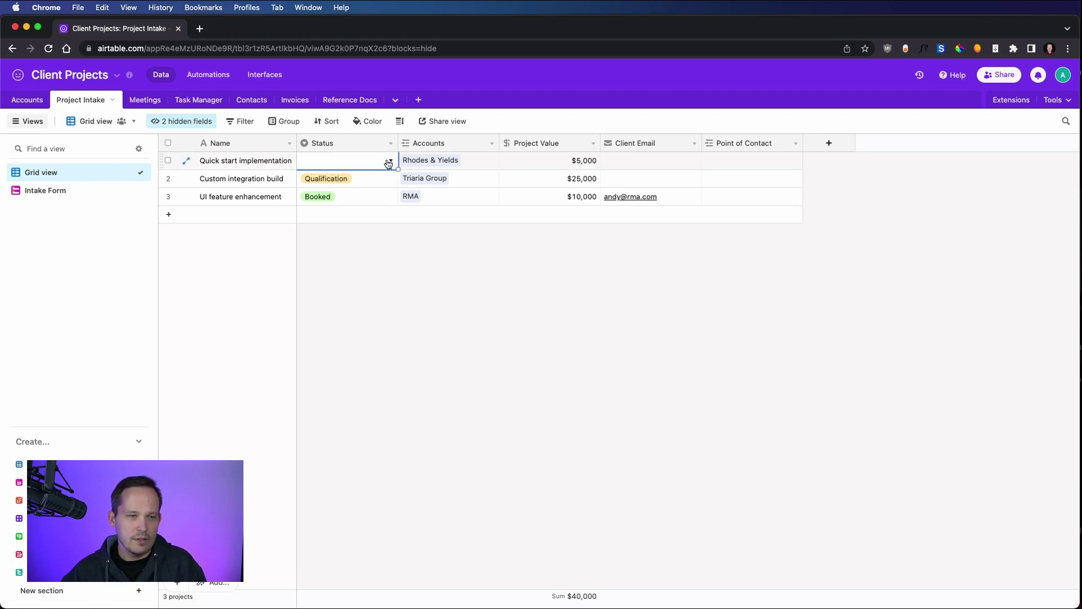
left_click(593, 149)
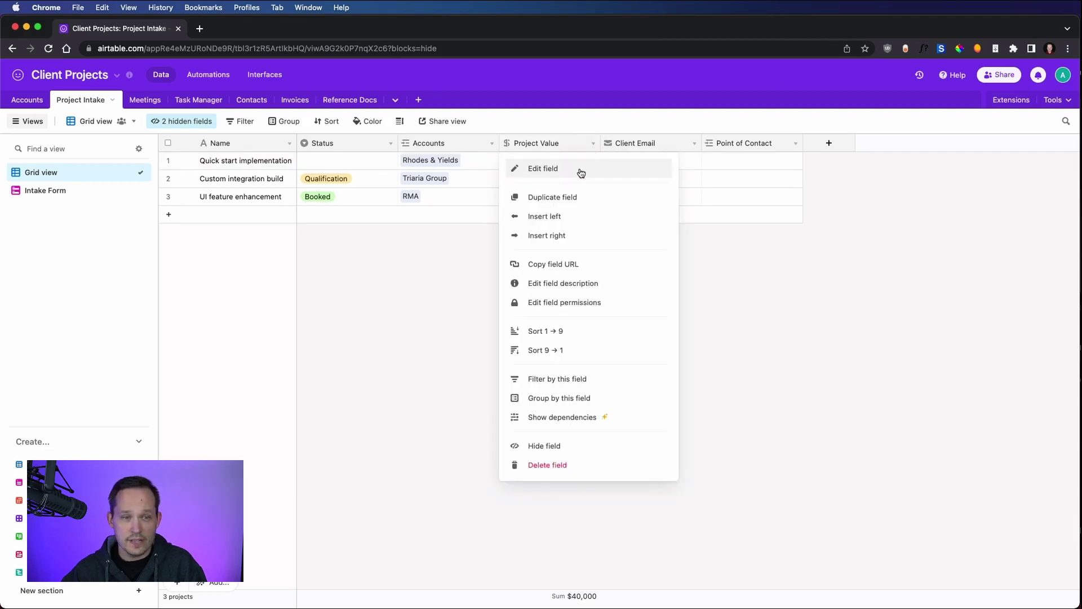
left_click(581, 171)
left_click(583, 230)
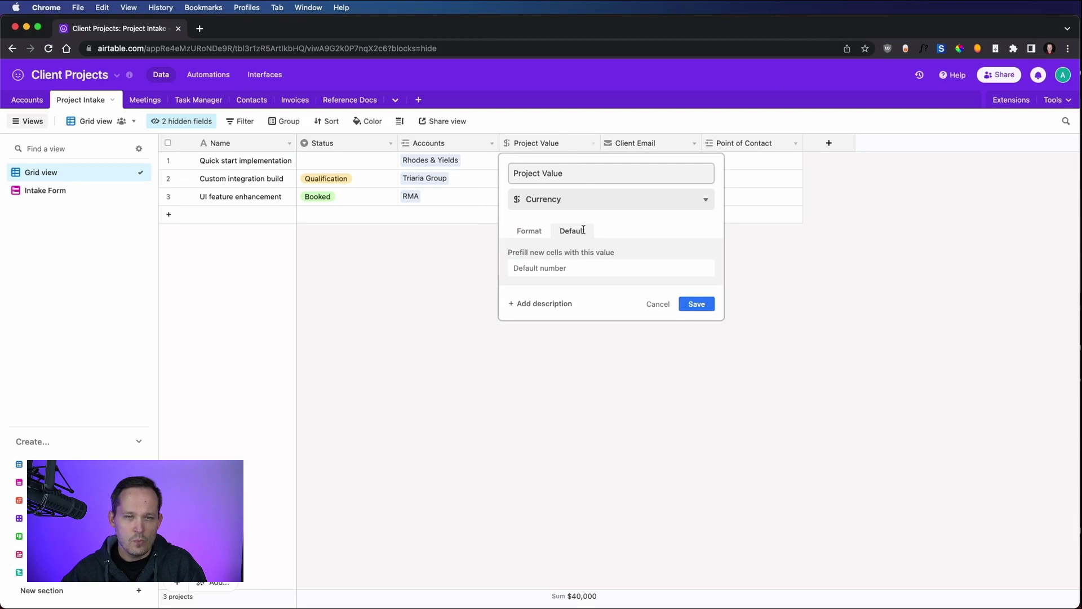
left_click(801, 287)
- Check the Status field settings and row 1's Status choices, leaving them unchanged
left_click(390, 145)
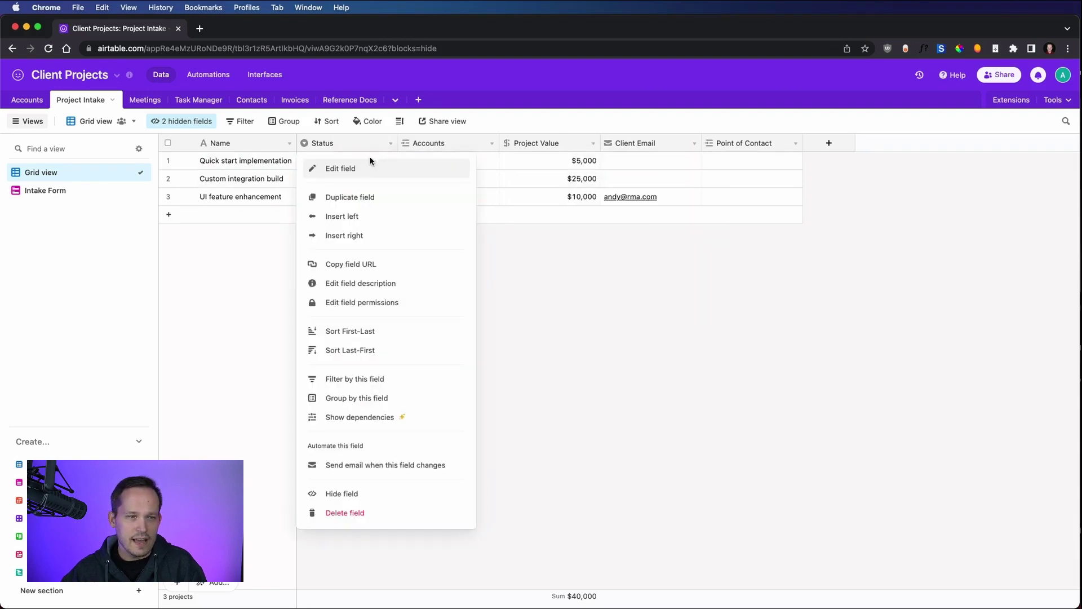
left_click(359, 168)
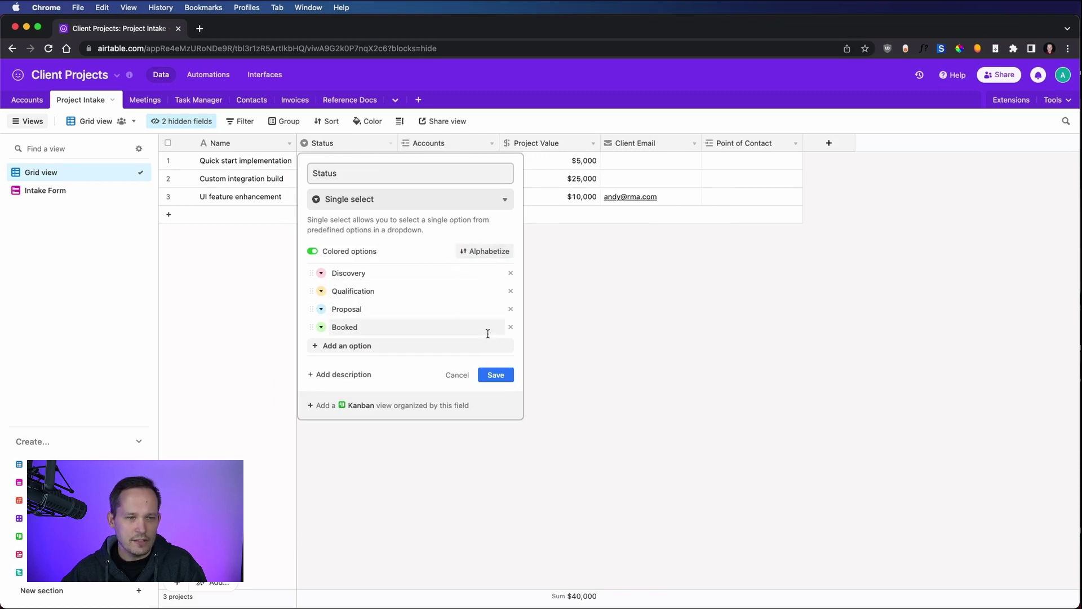
left_click(626, 290)
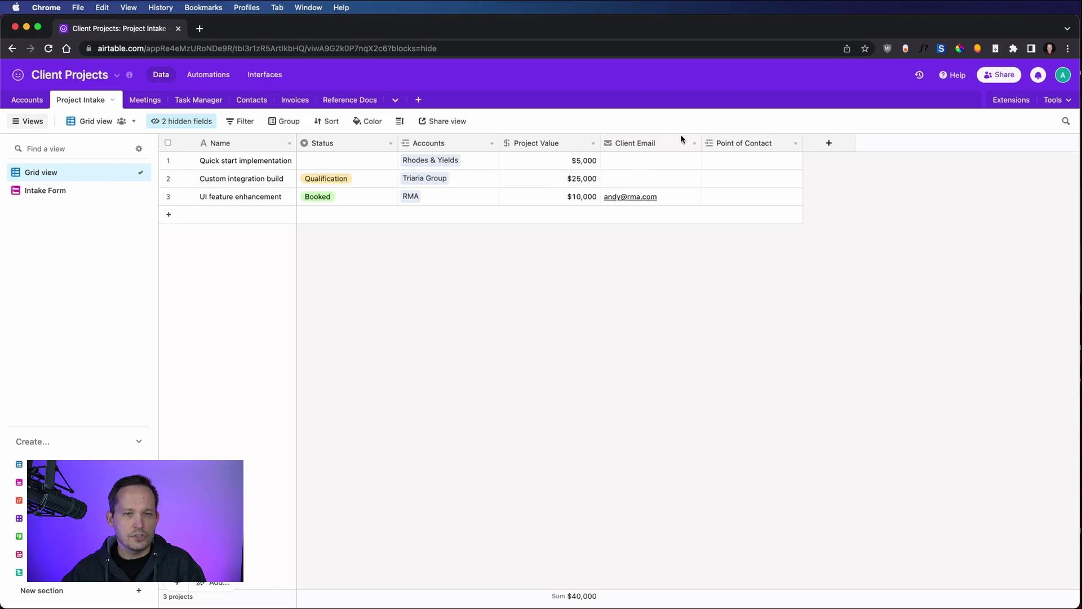
left_click(389, 163)
left_click(391, 162)
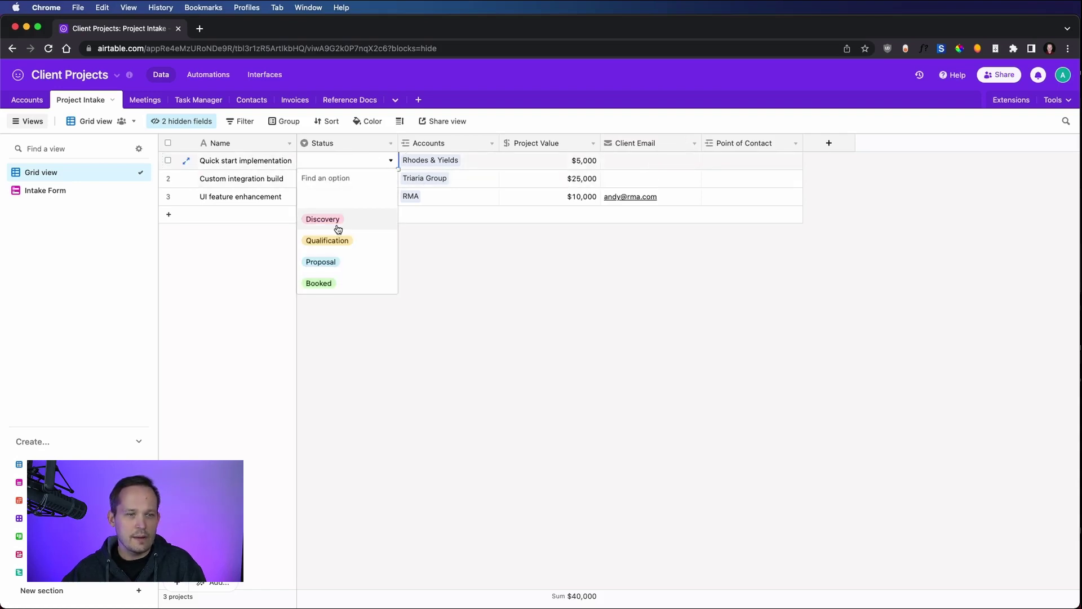
left_click(589, 299)
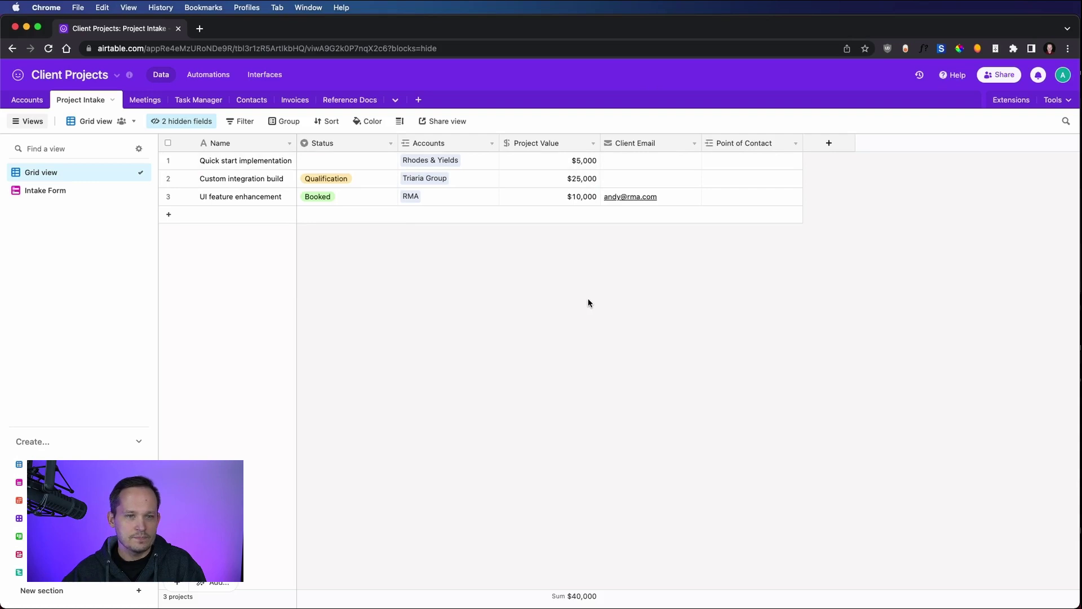
- Trigger the automation on record creation in Project Intake, tested with Quick start implementation
left_click(207, 79)
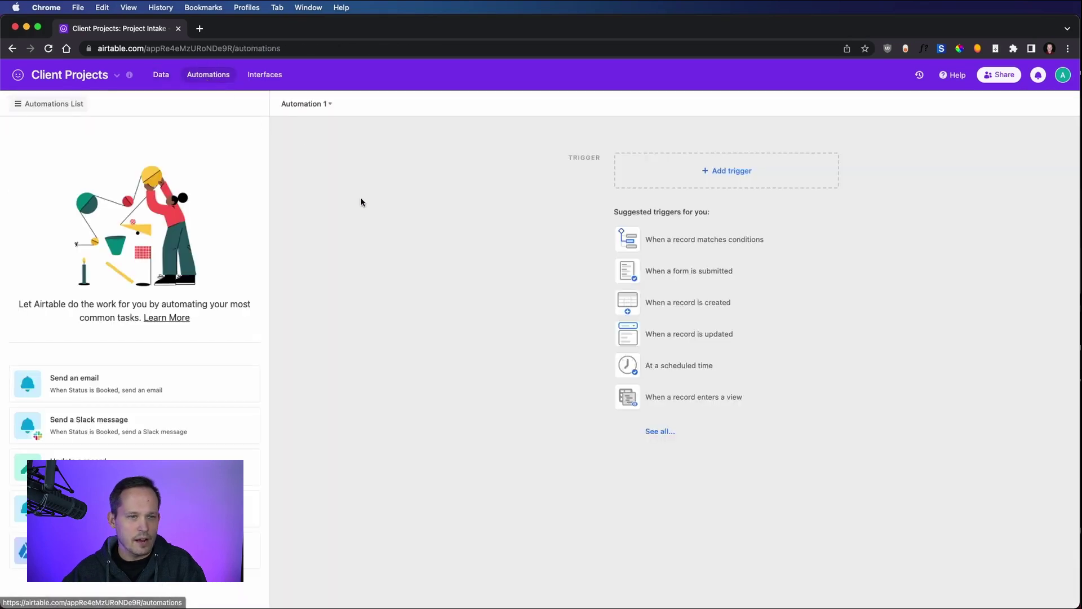
left_click(728, 170)
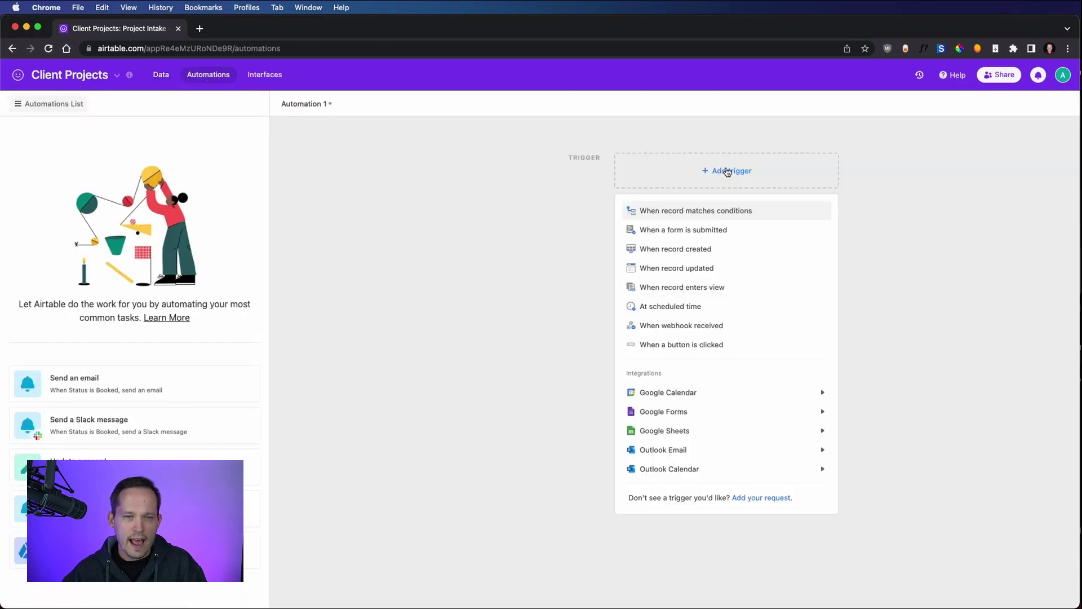
left_click(708, 249)
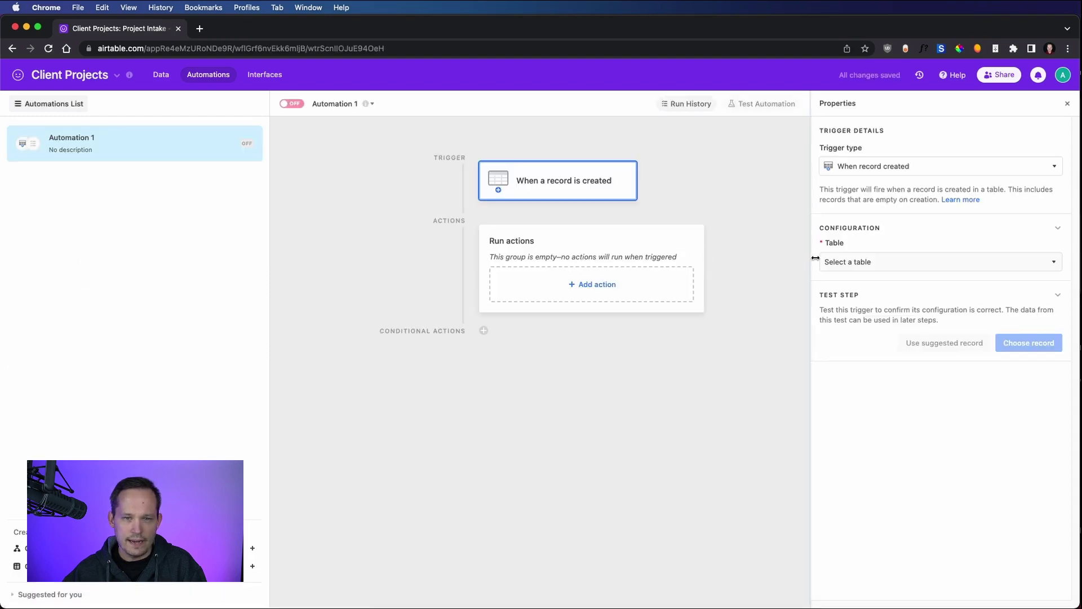
left_click(924, 264)
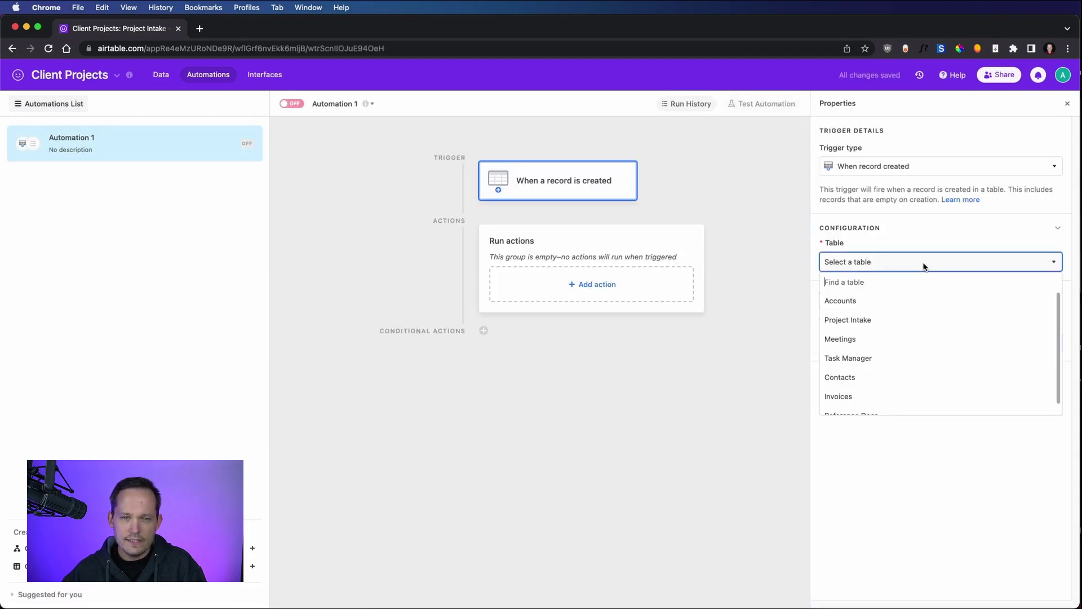
left_click(925, 328)
left_click(1016, 345)
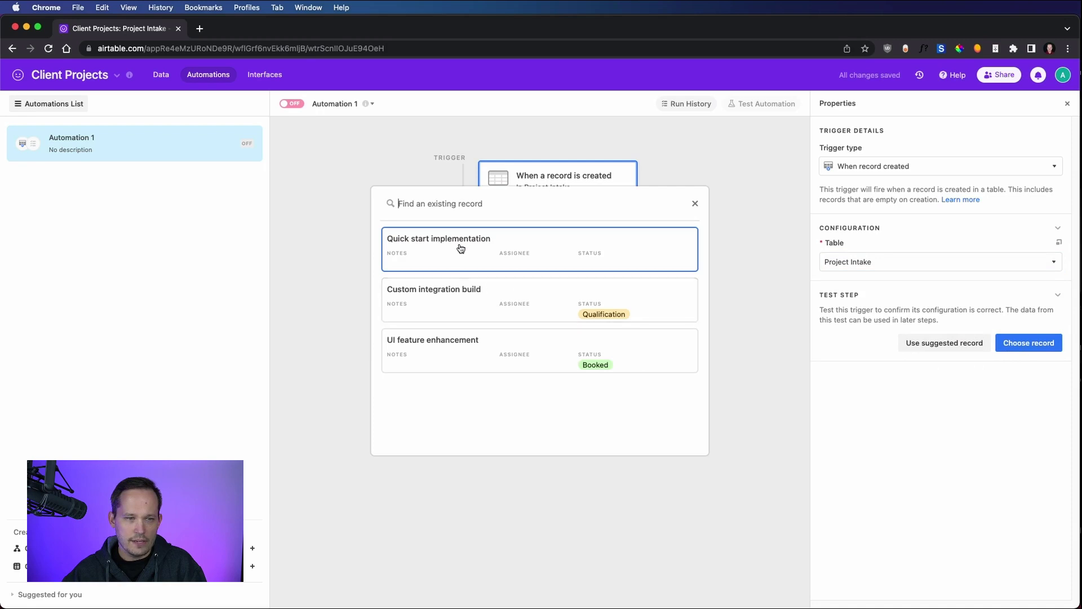
left_click(461, 248)
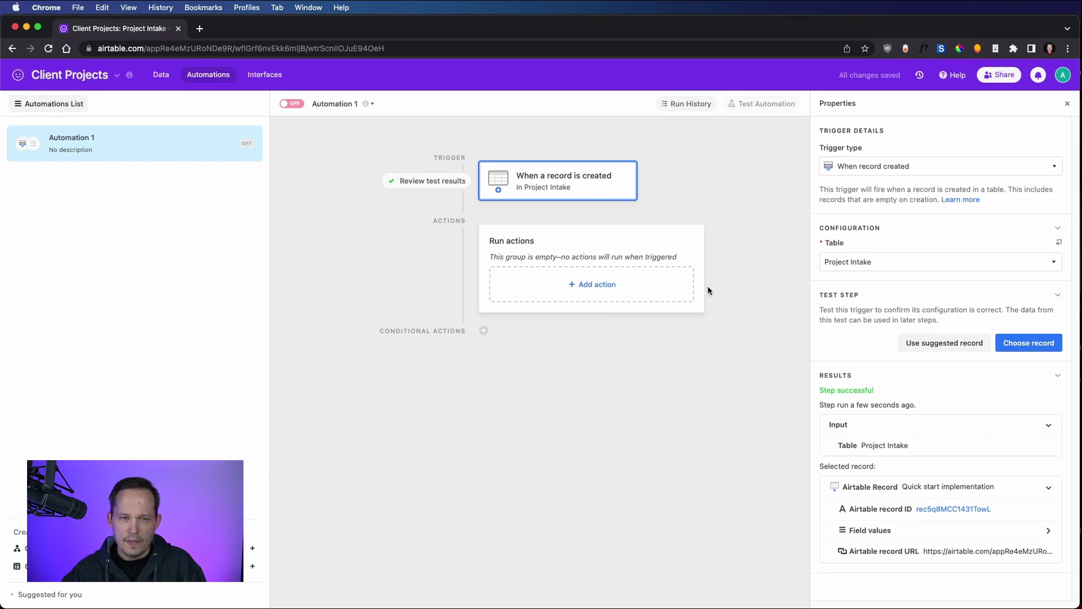
- Add an Update record action on Project Intake using the trigger's Airtable record ID
left_click(609, 287)
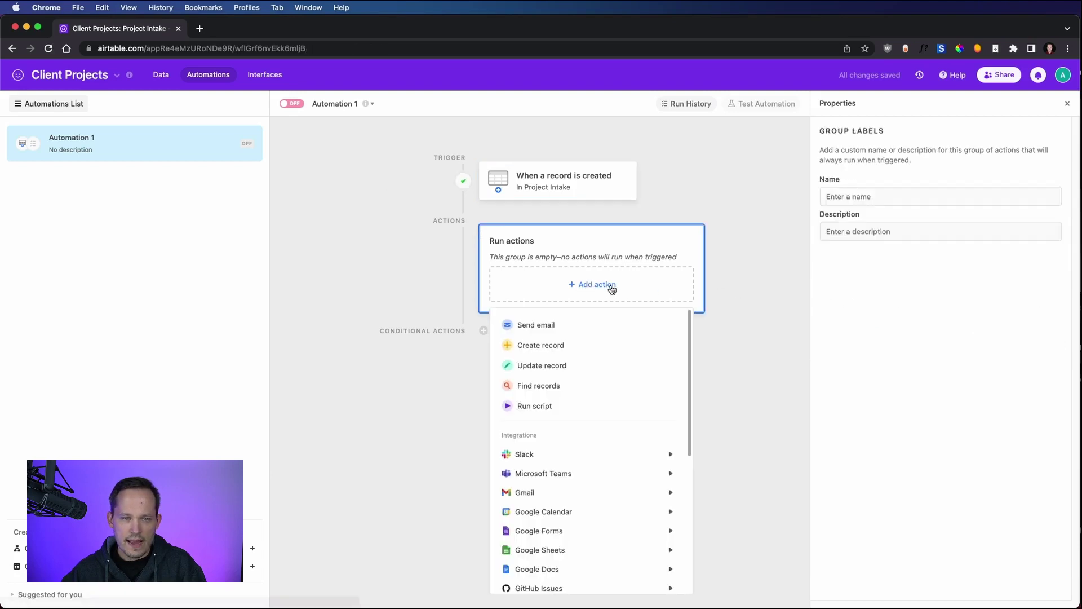
left_click(571, 372)
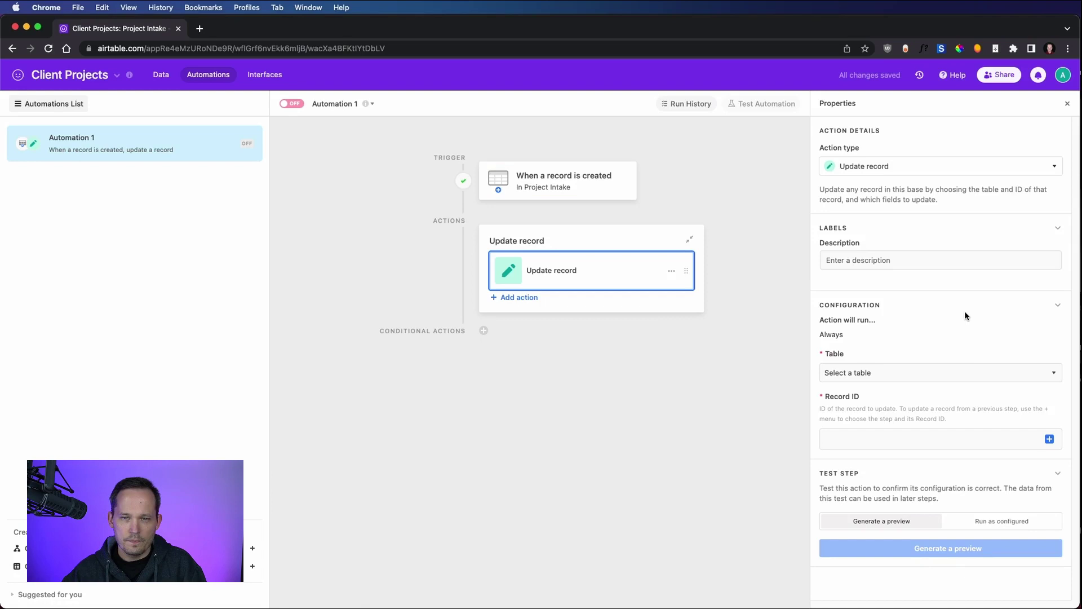
left_click(911, 372)
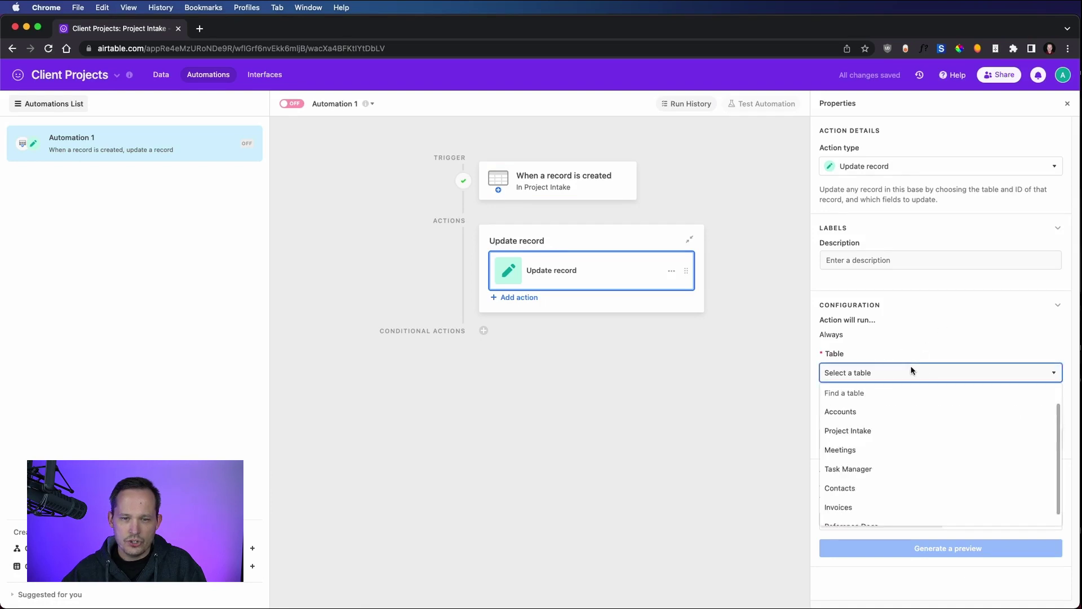
scroll(909, 439, "down", 1)
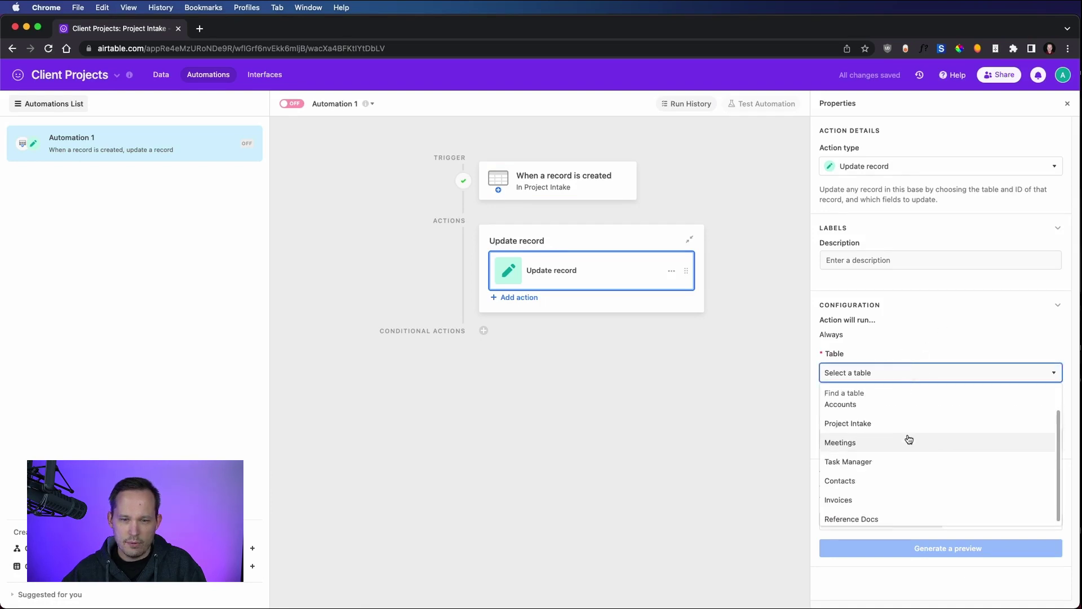
left_click(883, 430)
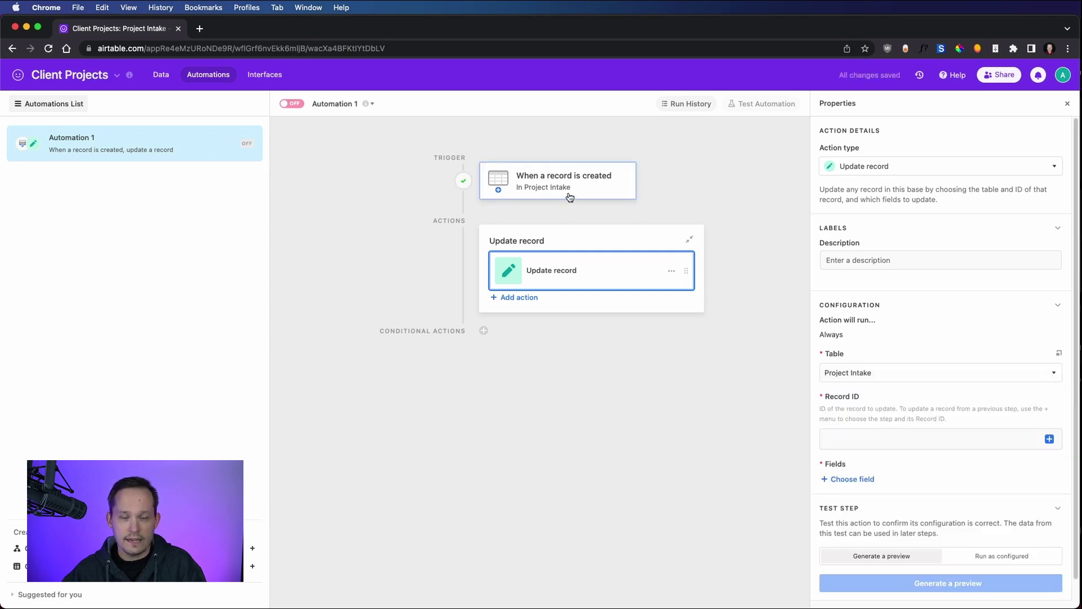
scroll(942, 381, "down", 1)
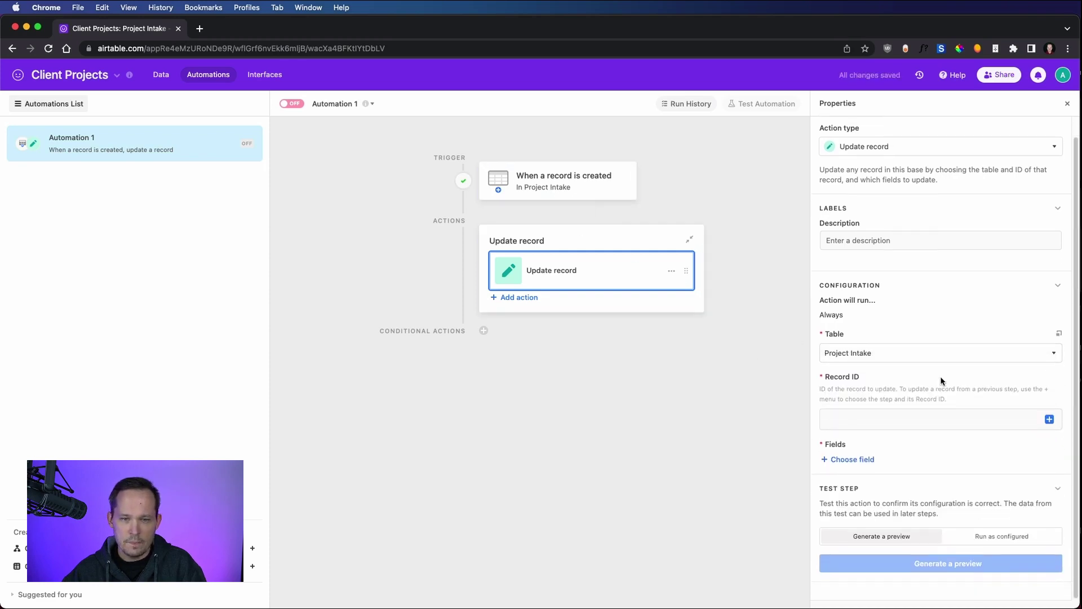
left_click(1049, 420)
scroll(1009, 484, "down", 1)
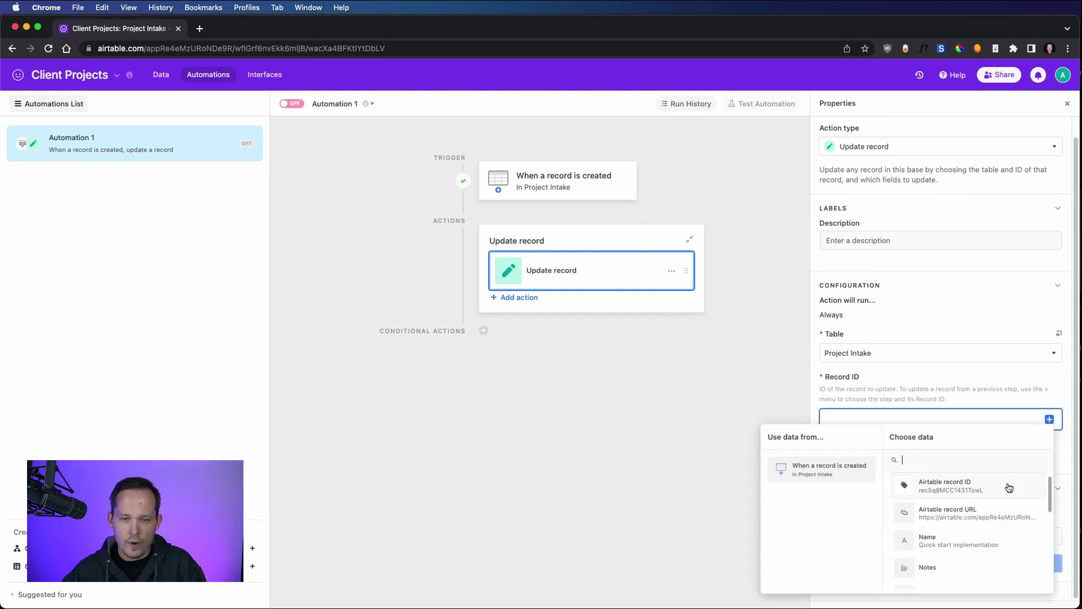
scroll(912, 504, "up", 1)
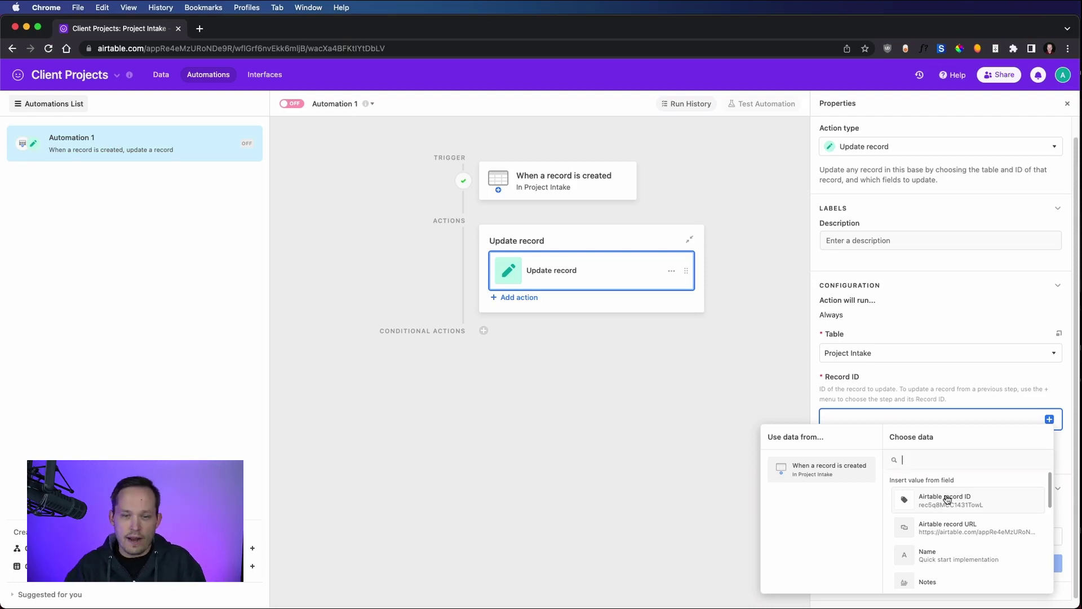
left_click(952, 502)
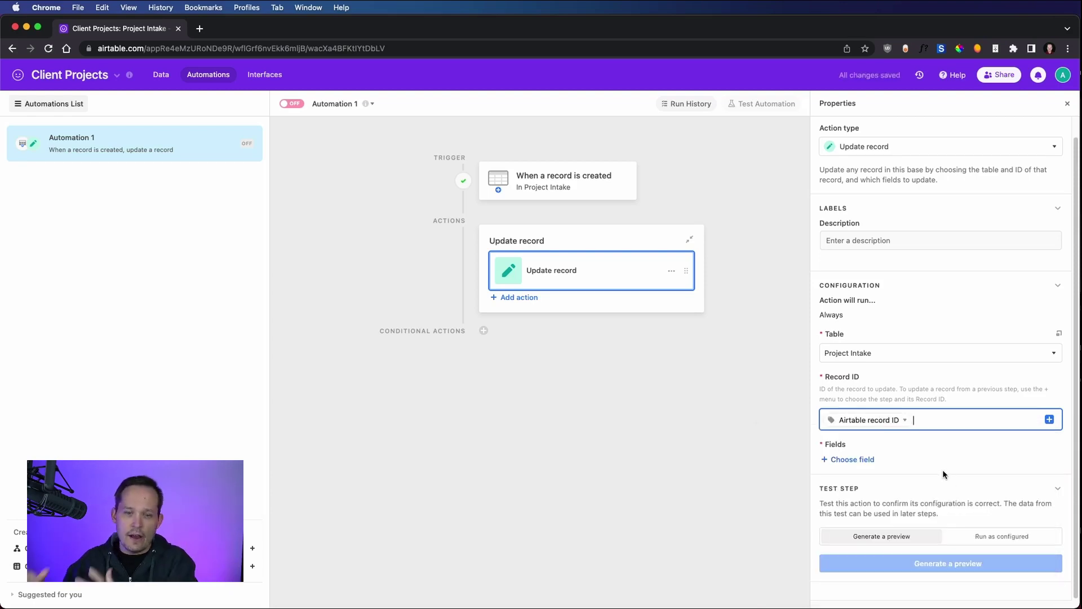
left_click(863, 458)
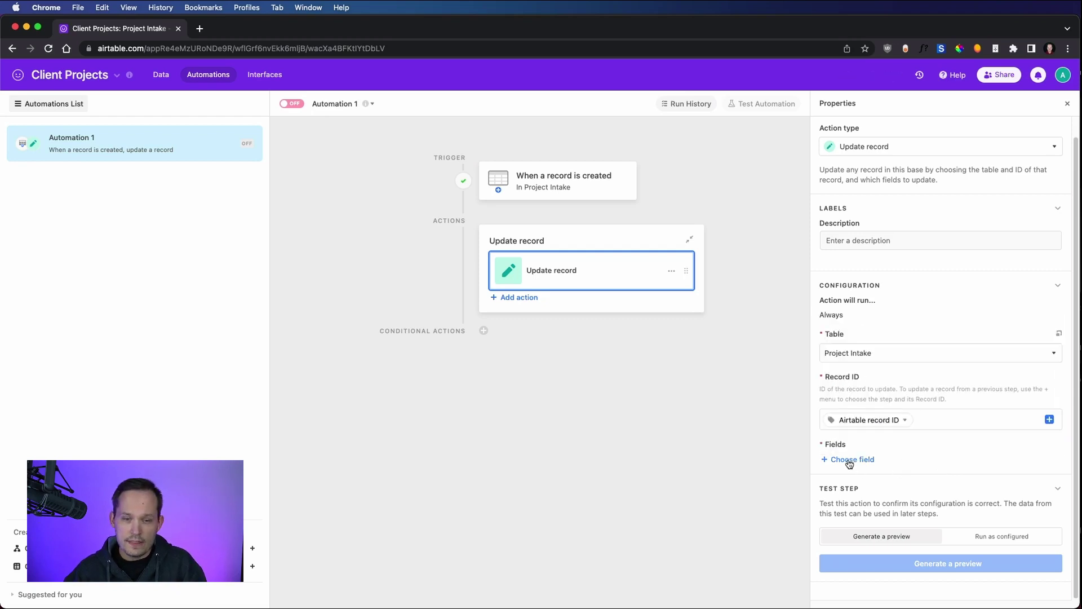
- Add Status to the Update record fields and set its value to Discovery
left_click(850, 460)
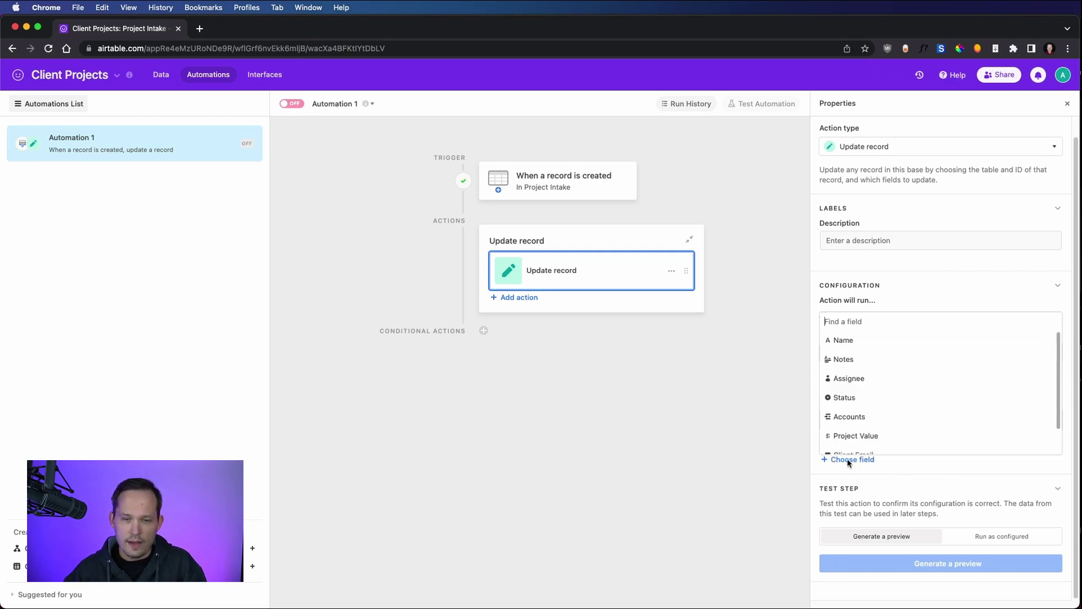
left_click(846, 398)
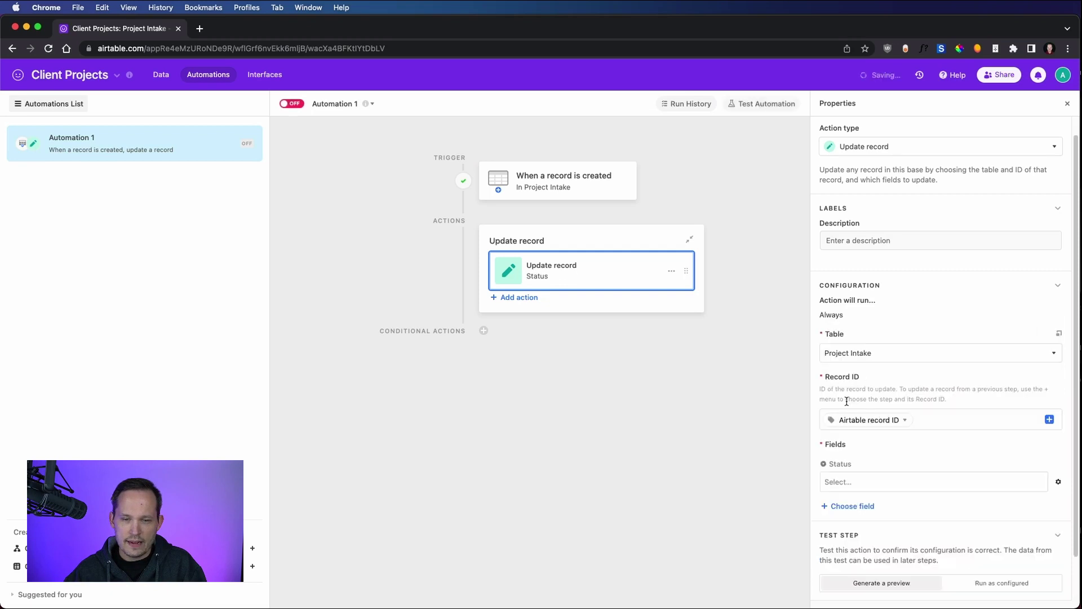
left_click(1041, 482)
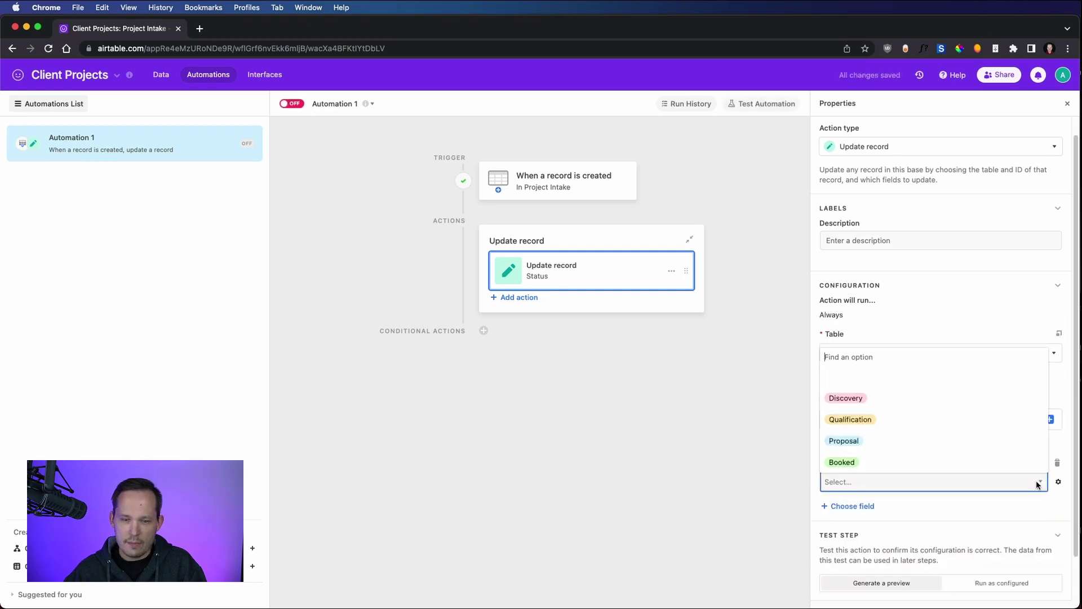
left_click(935, 397)
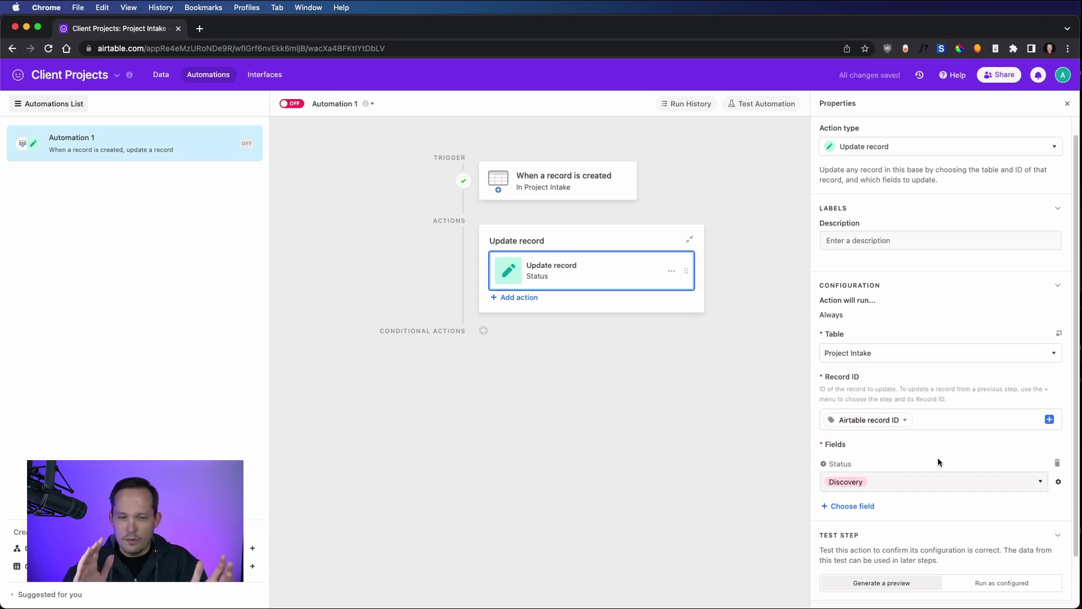
scroll(937, 539, "down", 2)
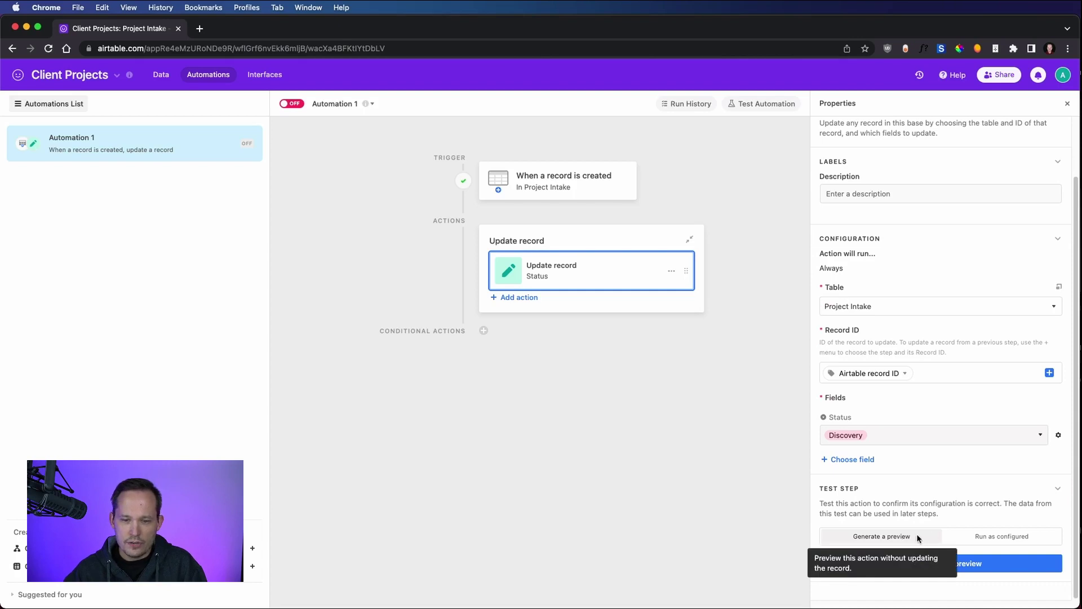
- Run a real-data test that sets Quick start implementation's Status to Discovery
left_click(979, 536)
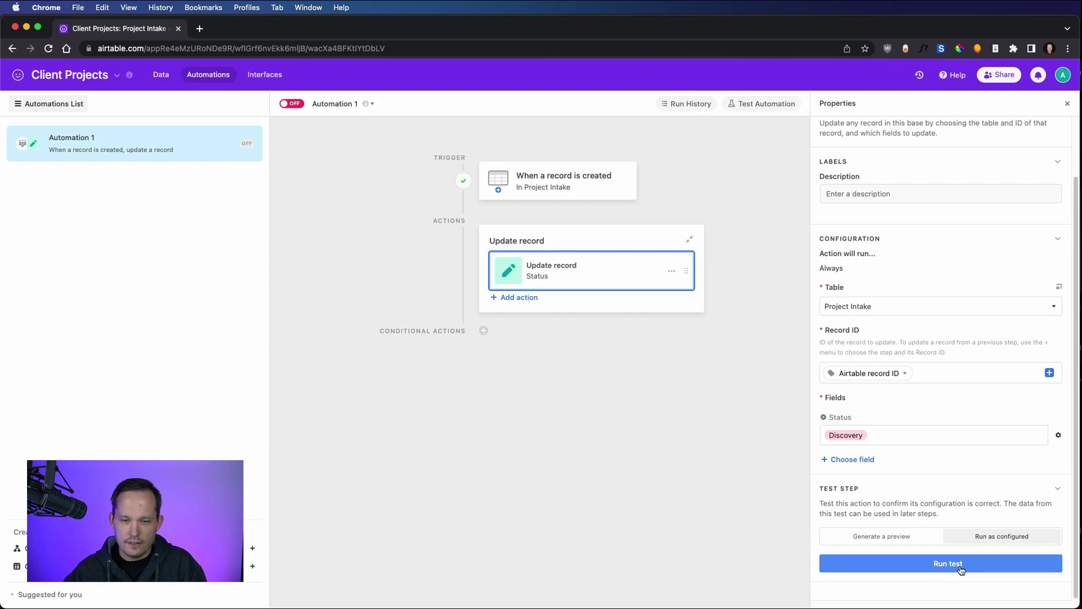
left_click(960, 564)
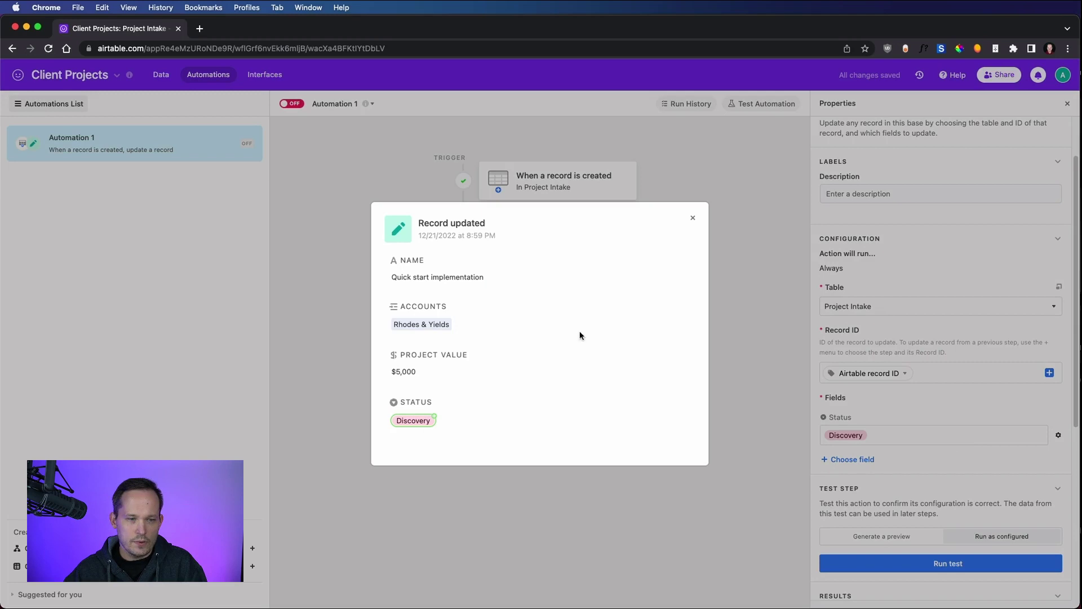
left_click(693, 218)
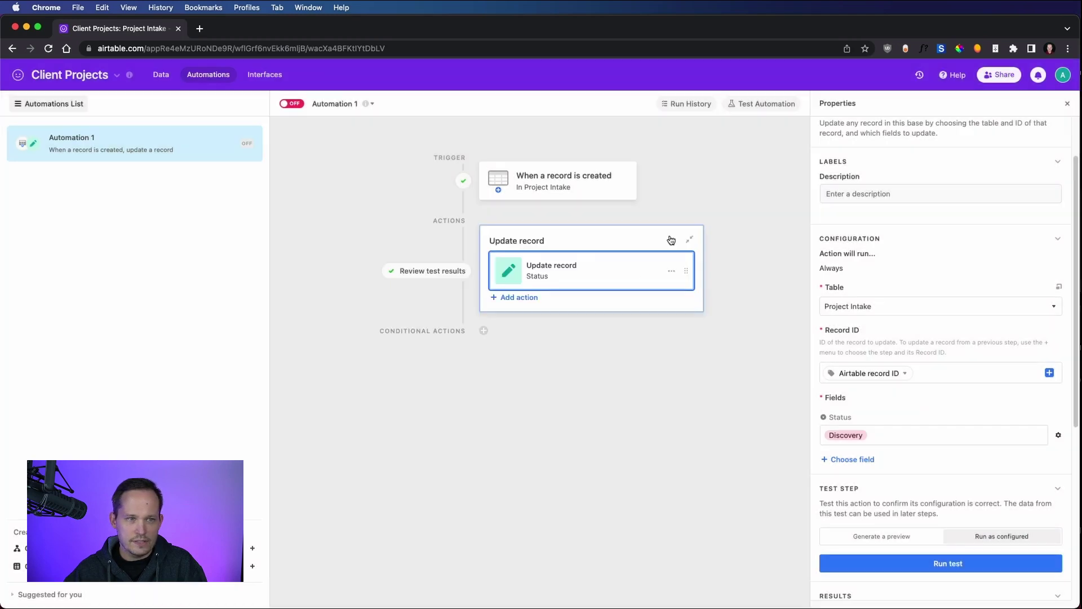
- Rename the automation 'Starting status is Discovery' and switch it on
double_click(73, 139)
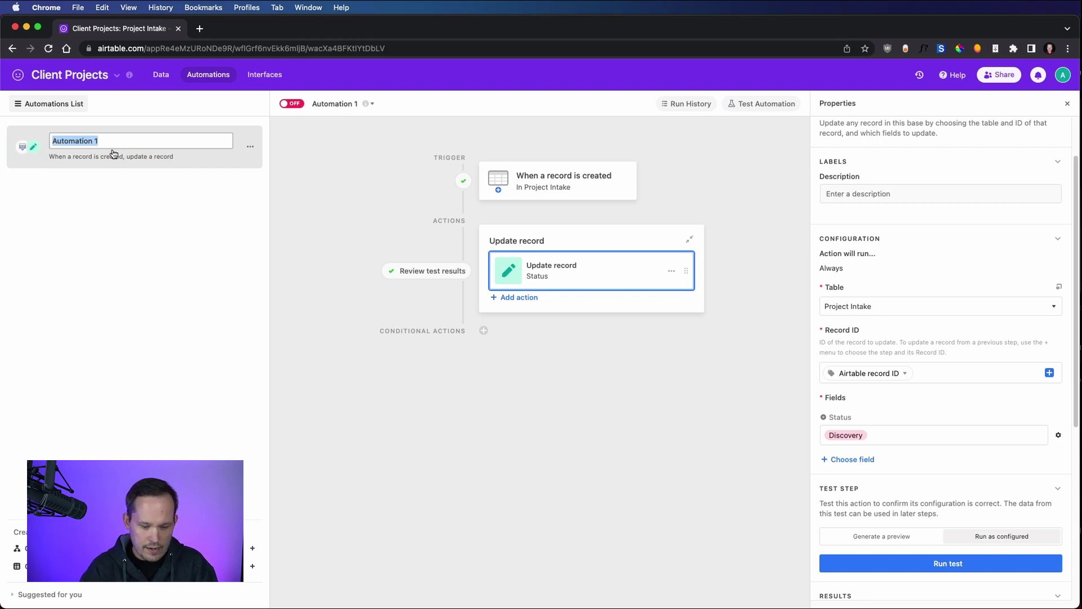
type("Starting")
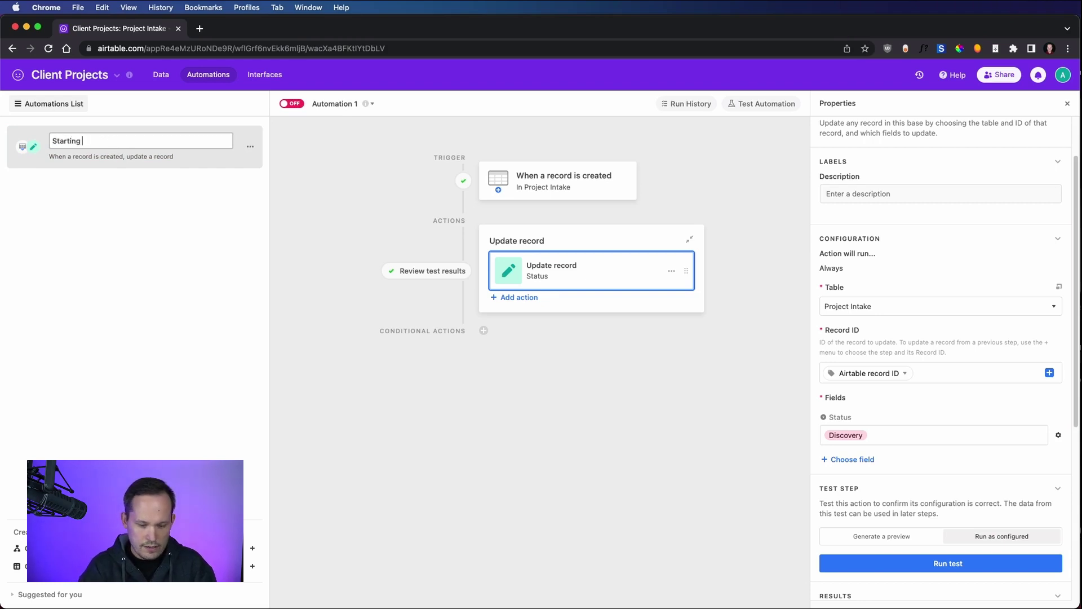
type(" status is Disco")
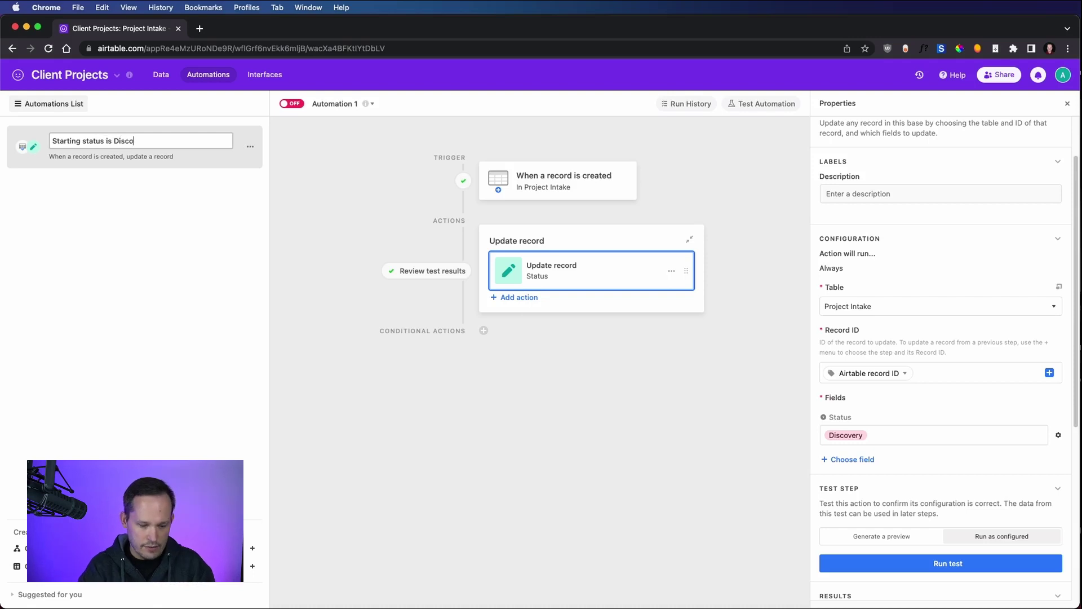
type("very")
key("Return")
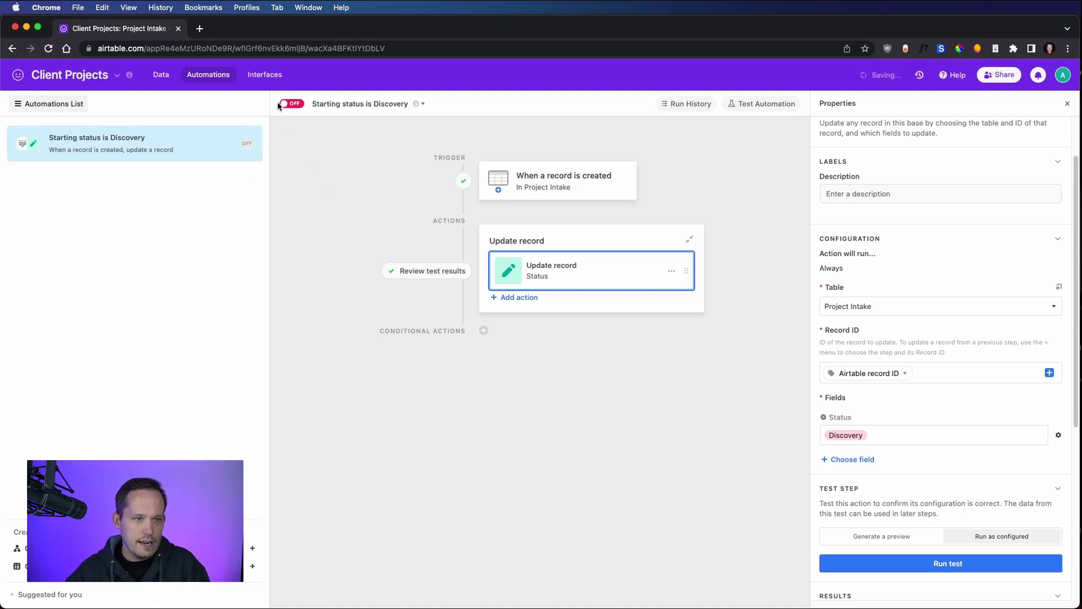
left_click(292, 104)
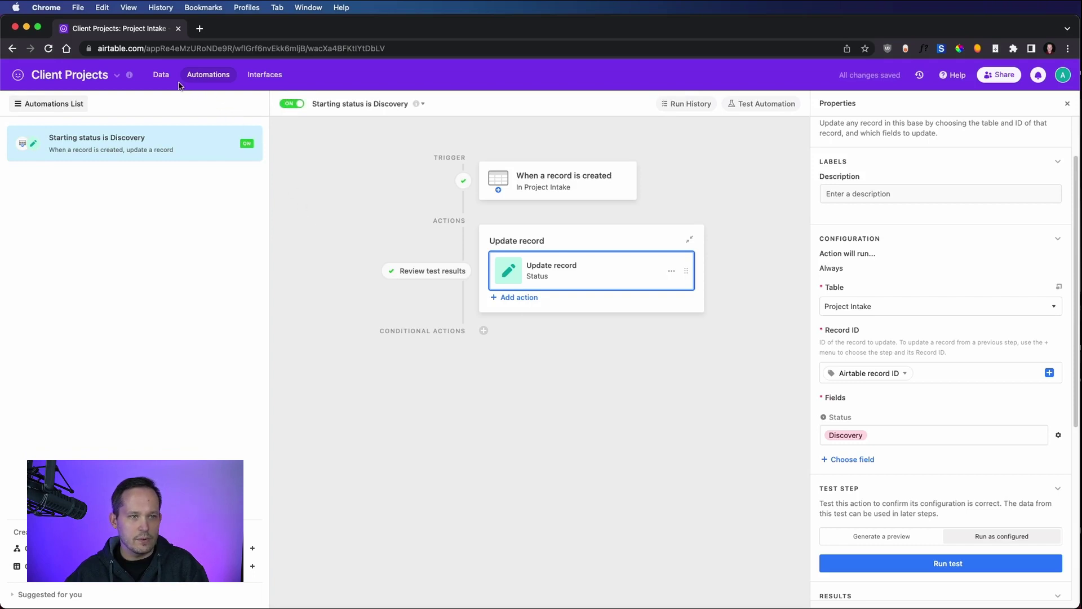
- Add a Project Intake record named 'New record', which automatically gets Discovery status
left_click(162, 76)
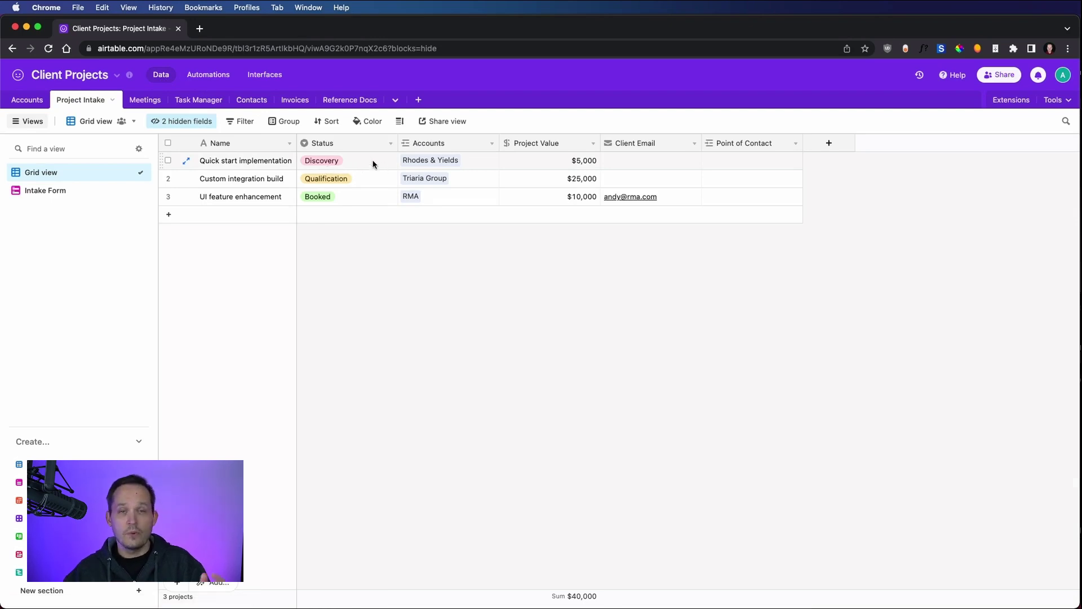
left_click(169, 218)
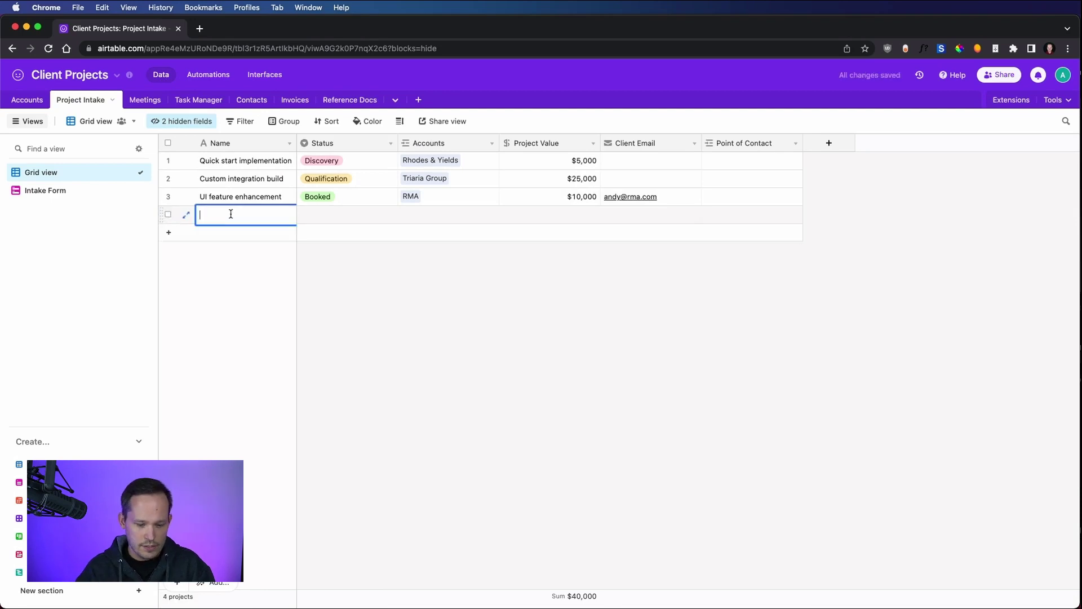
type("New record")
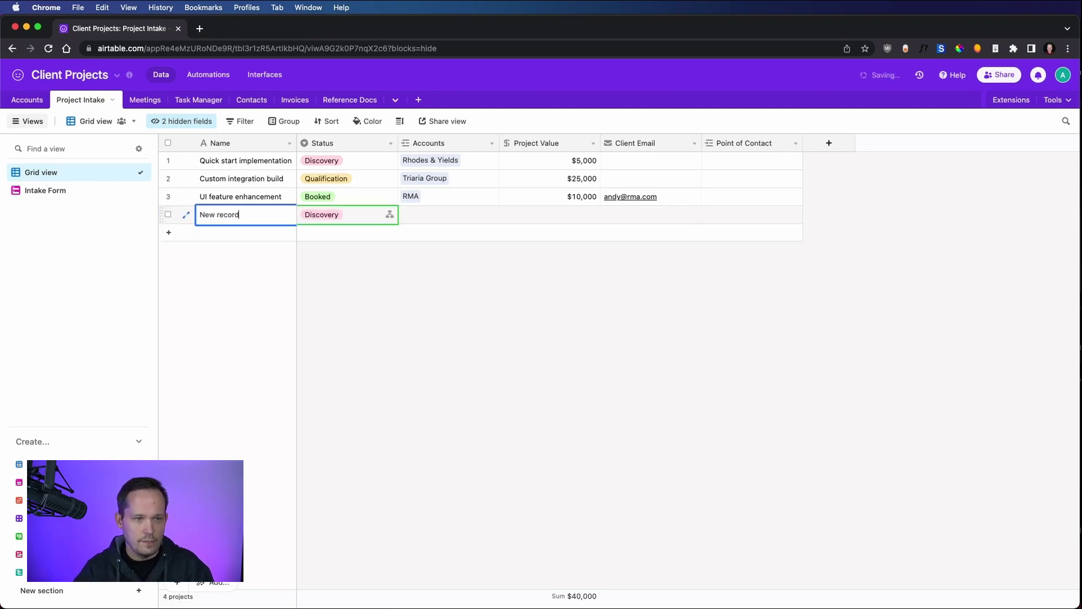
left_click(403, 251)
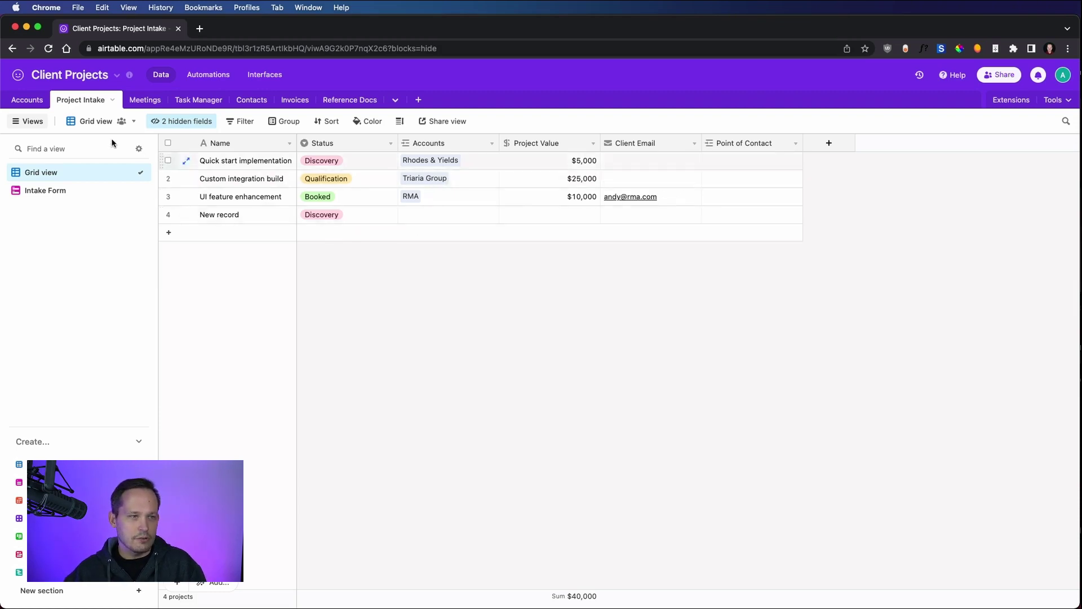
left_click(27, 103)
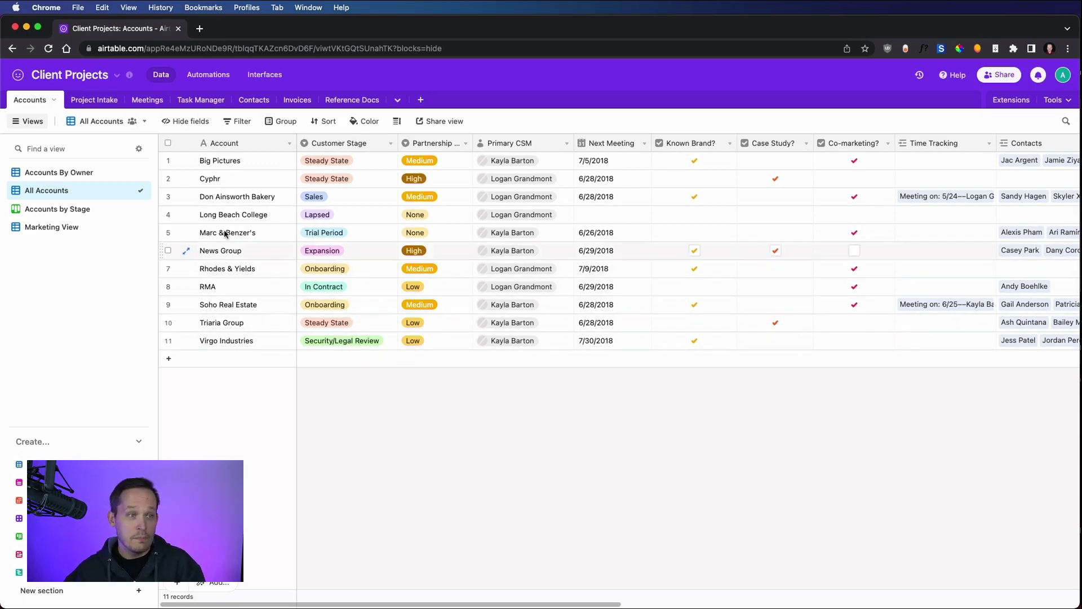
left_click(94, 100)
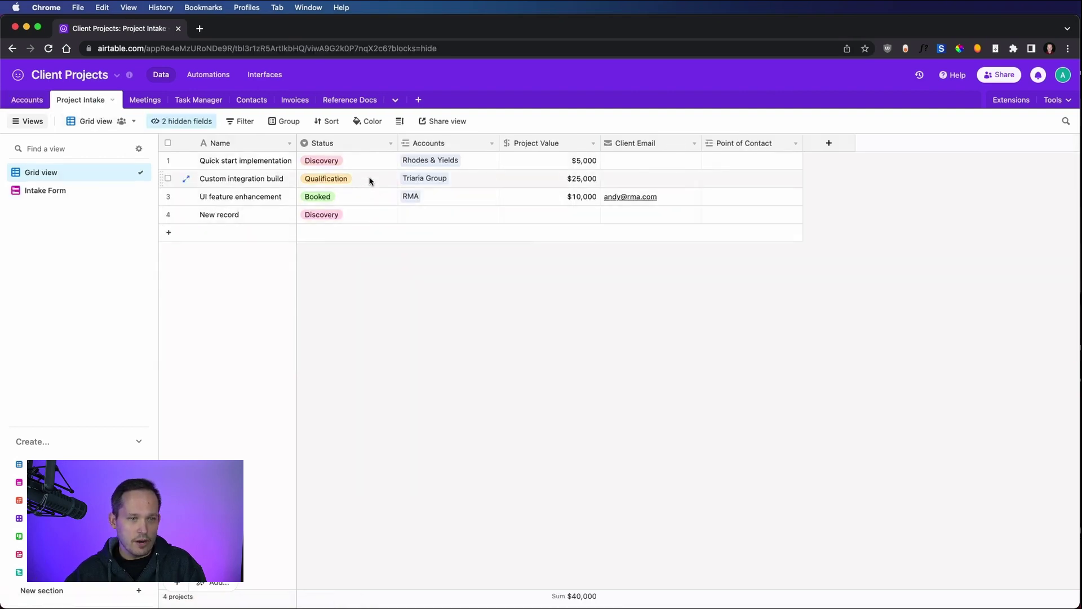
left_click(13, 106)
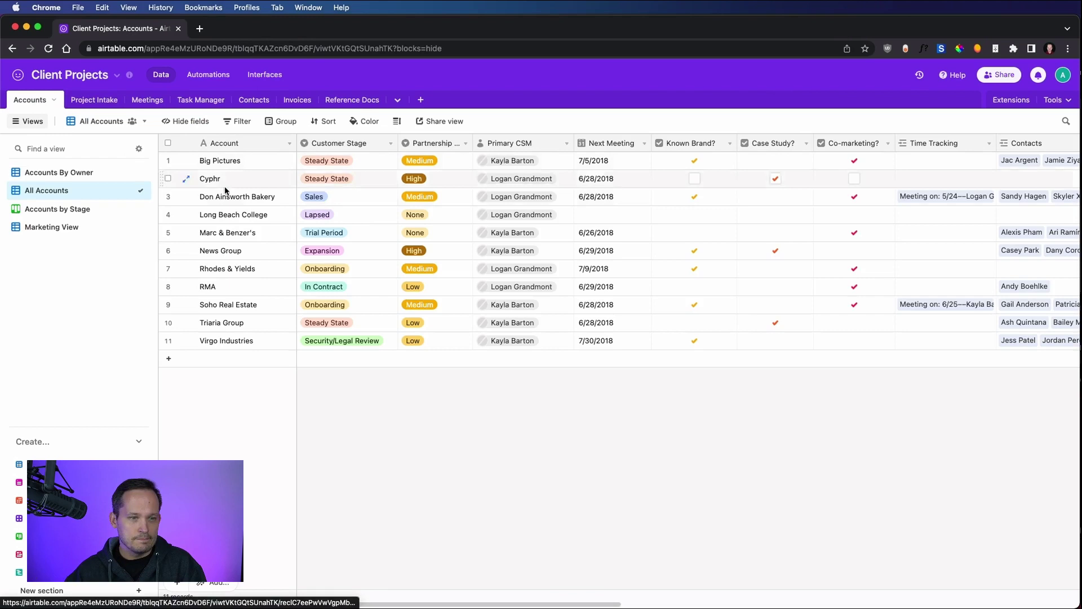
left_click(378, 325)
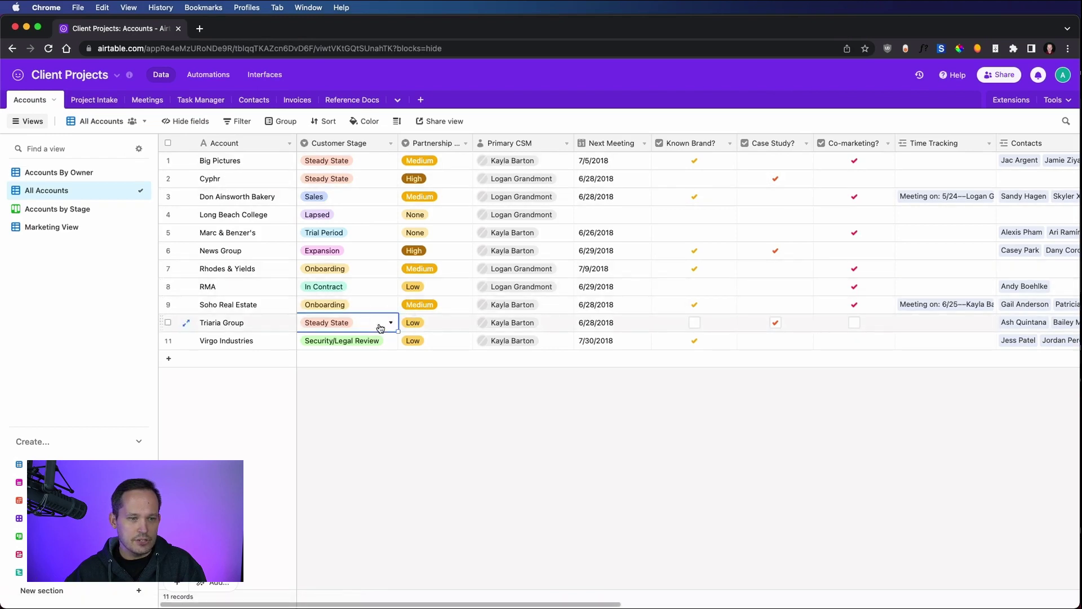
left_click(364, 324)
scroll(362, 426, "down", 3)
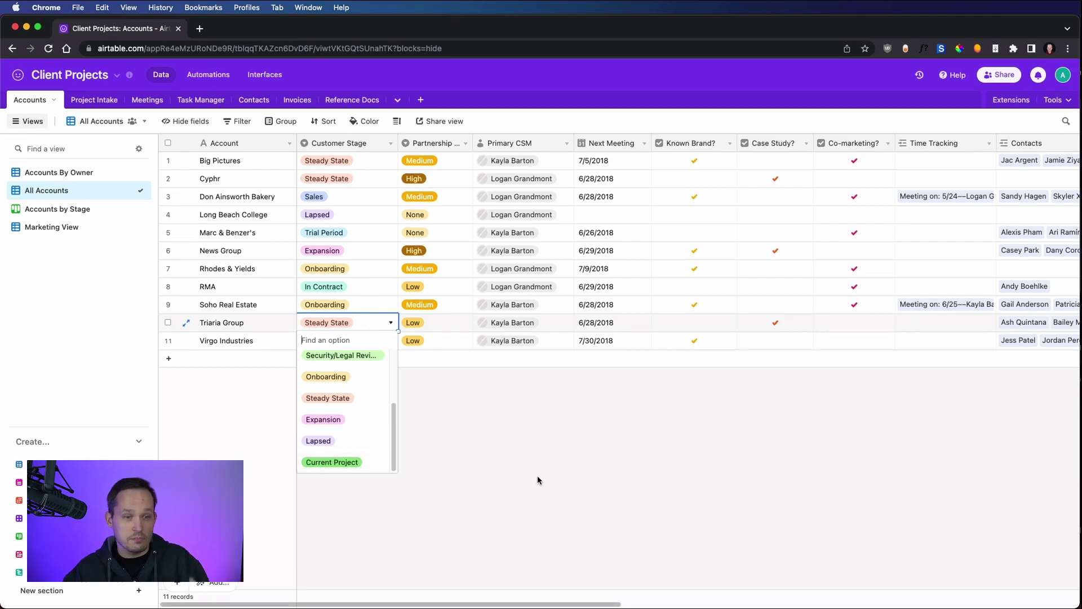
left_click(341, 355)
left_click(82, 101)
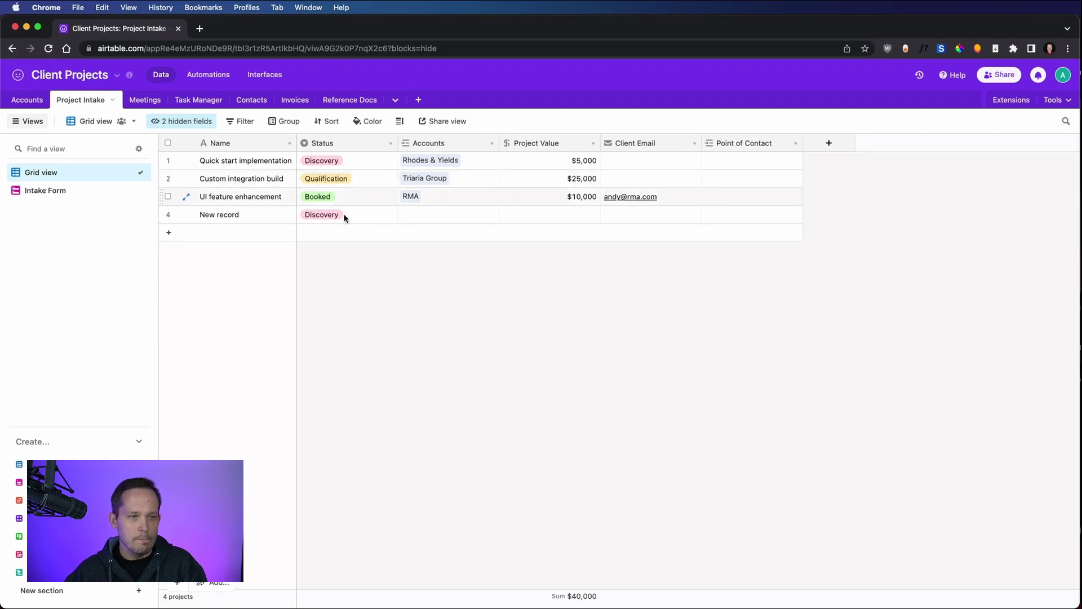
- Create a new automation triggered when a Project Intake record matches conditions
left_click(213, 76)
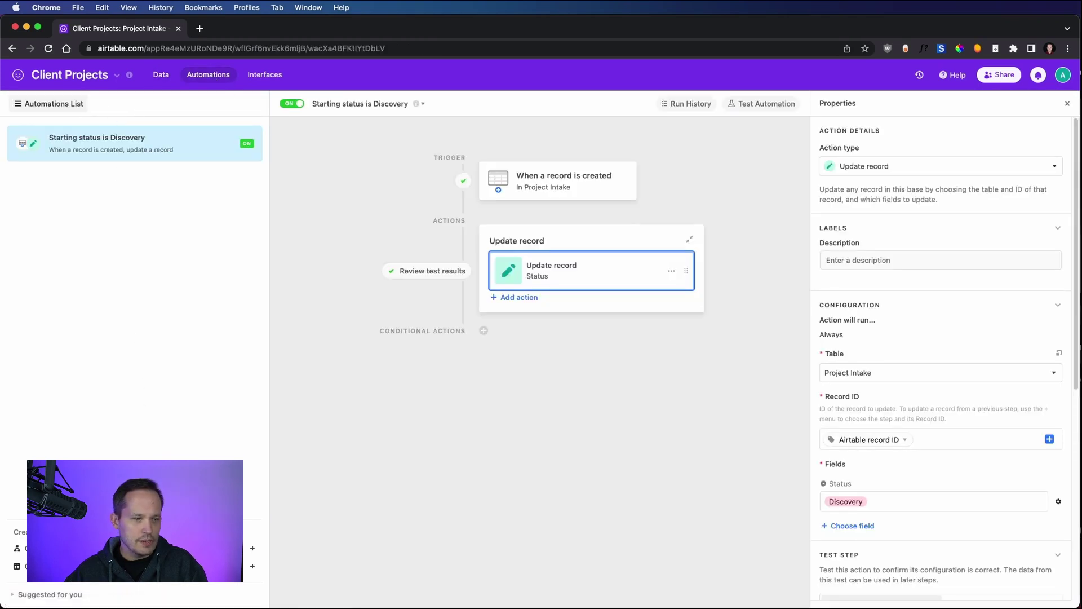
left_click(253, 548)
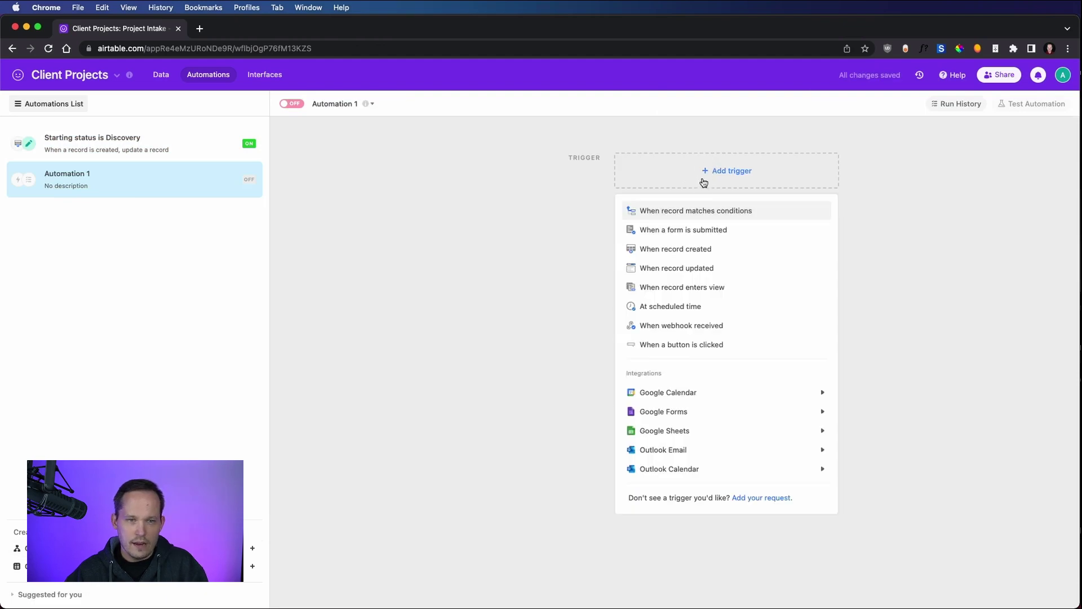
left_click(709, 212)
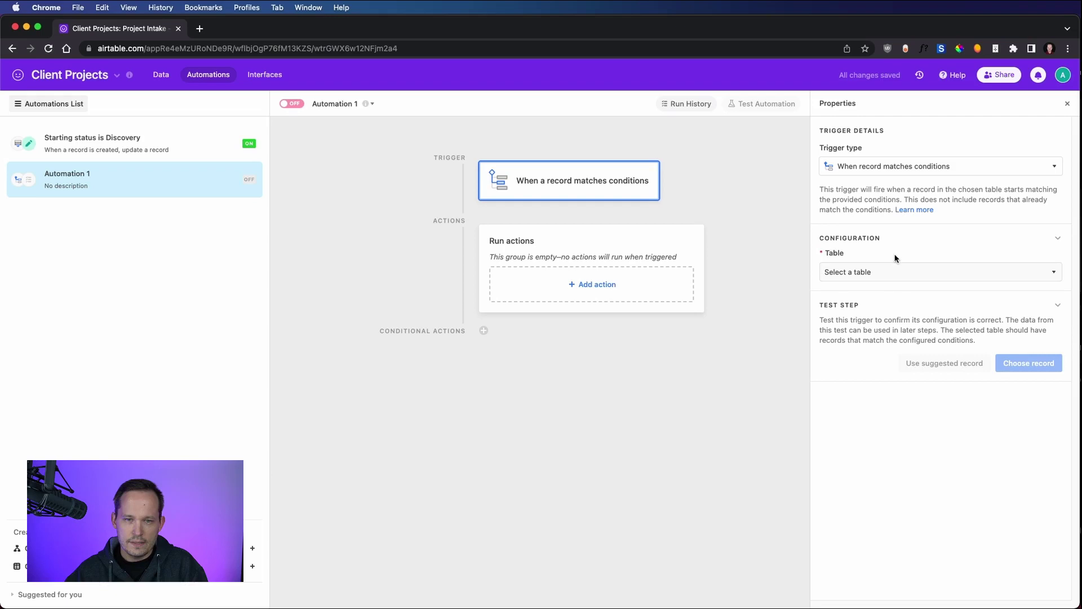
left_click(894, 272)
left_click(869, 335)
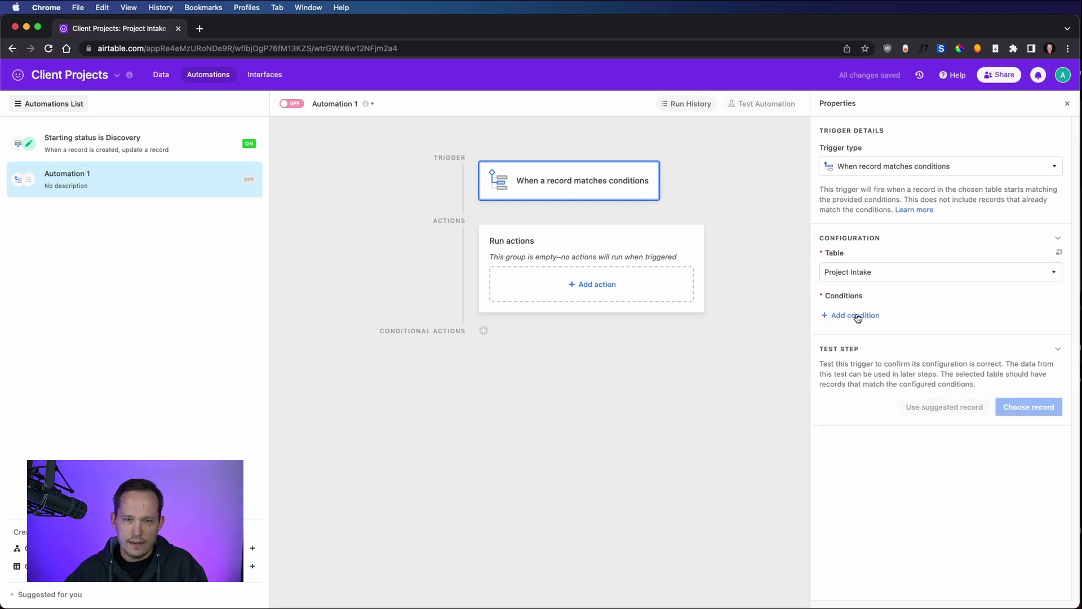
- Add the trigger condition Status is Booked and pick a matching test record
left_click(857, 315)
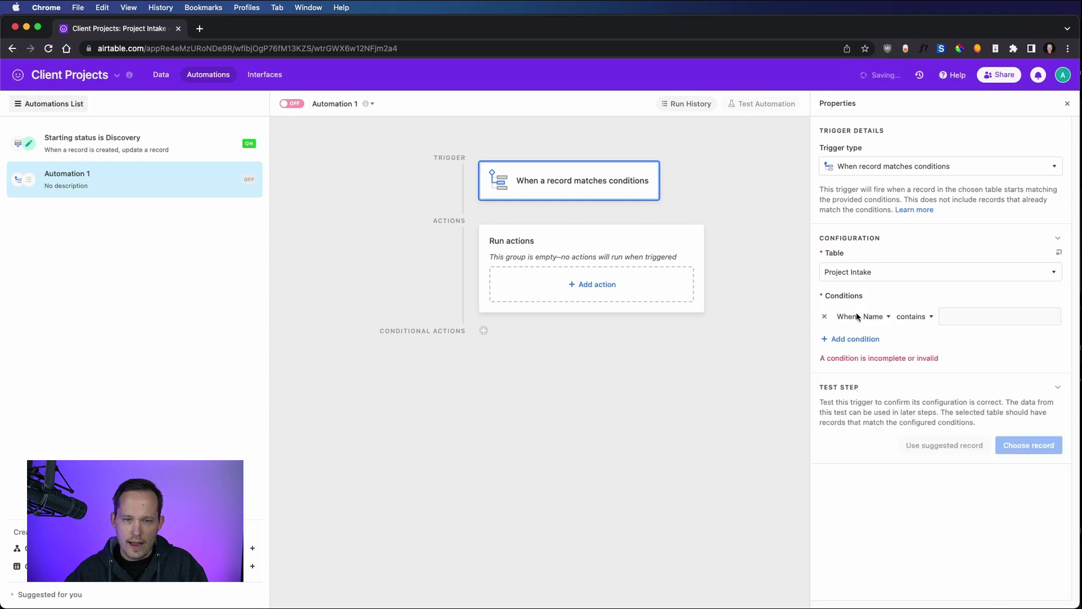
left_click(877, 318)
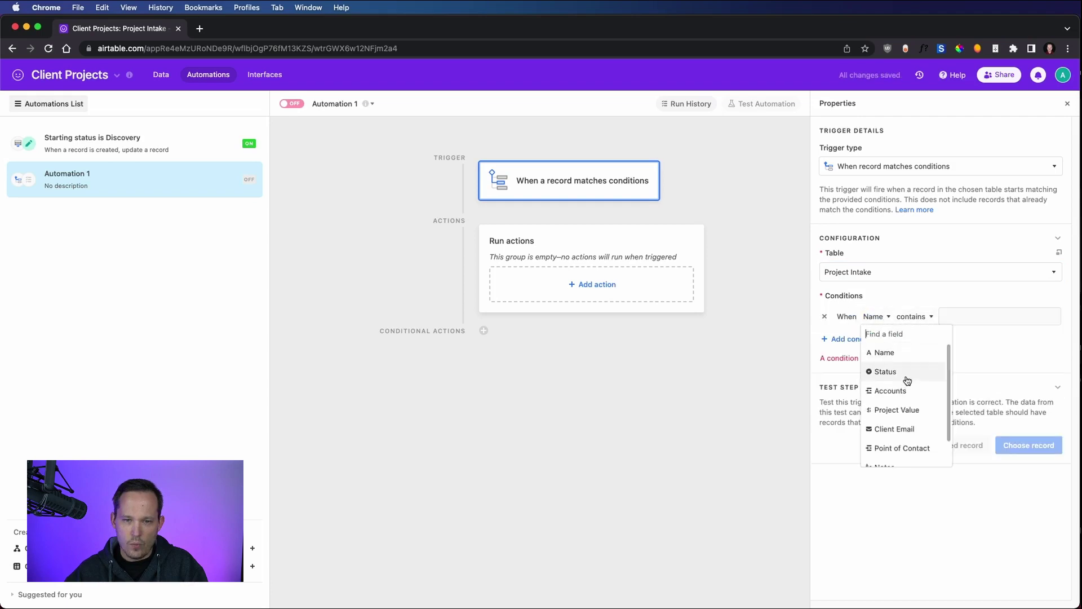
left_click(886, 371)
left_click(967, 317)
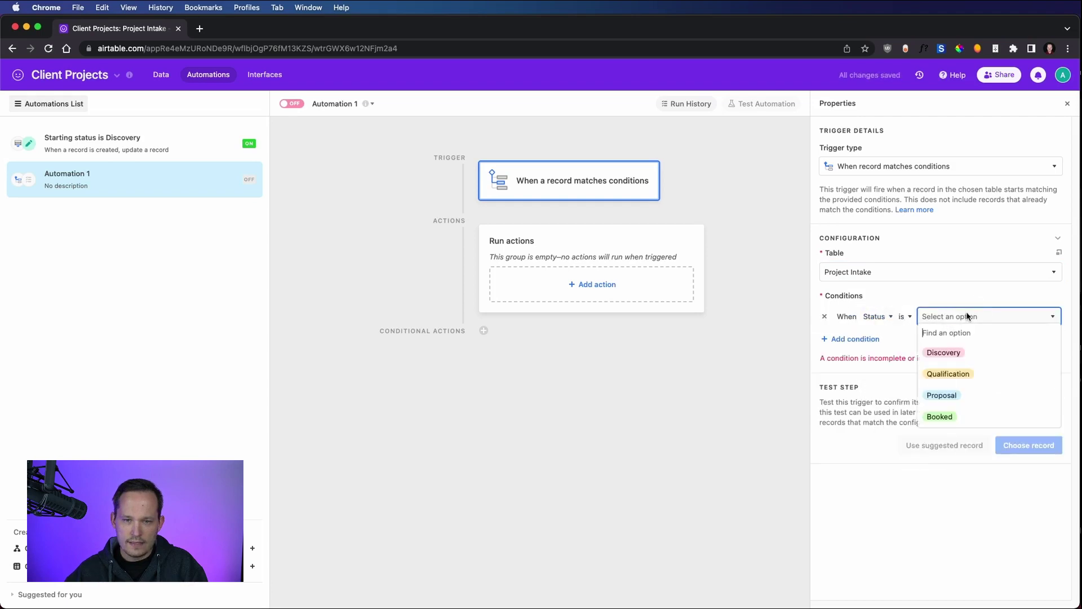
left_click(965, 416)
left_click(1030, 434)
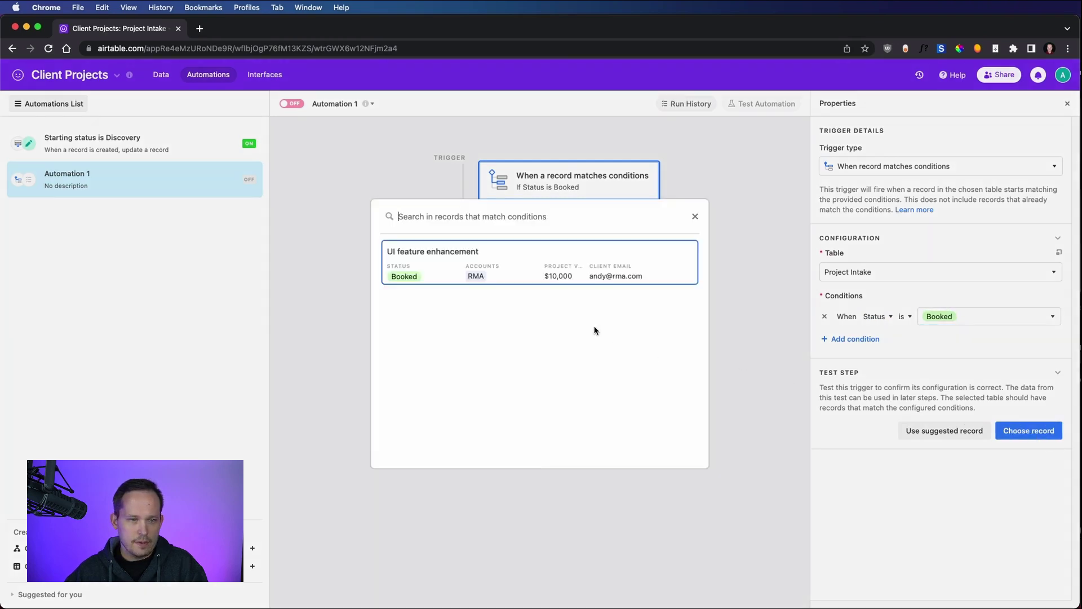
- Test the trigger on UI feature enhancement and add an Update record action on Accounts
left_click(472, 259)
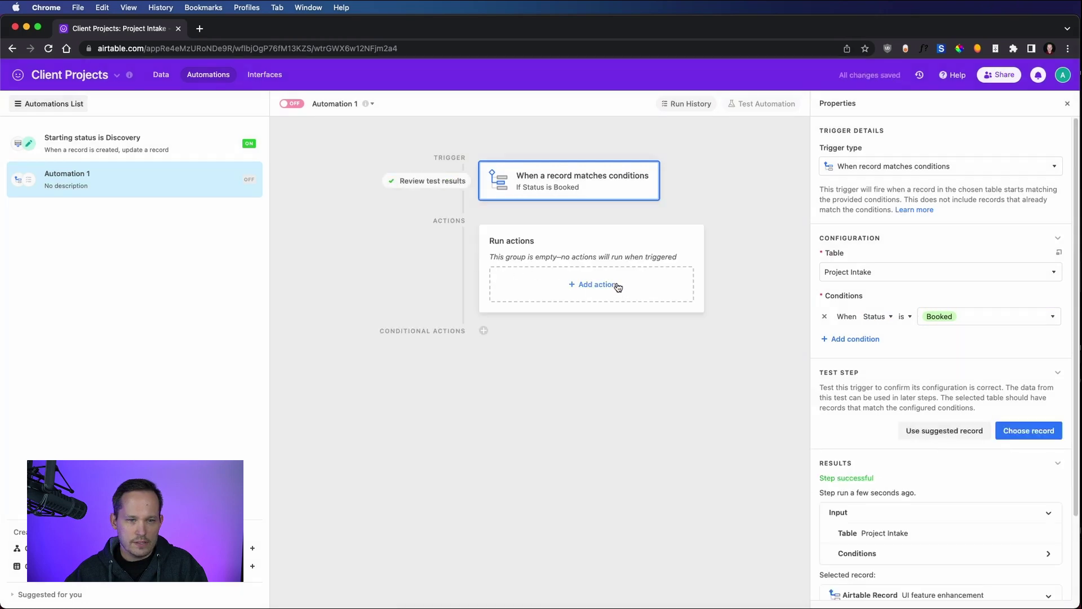
left_click(592, 287)
left_click(592, 286)
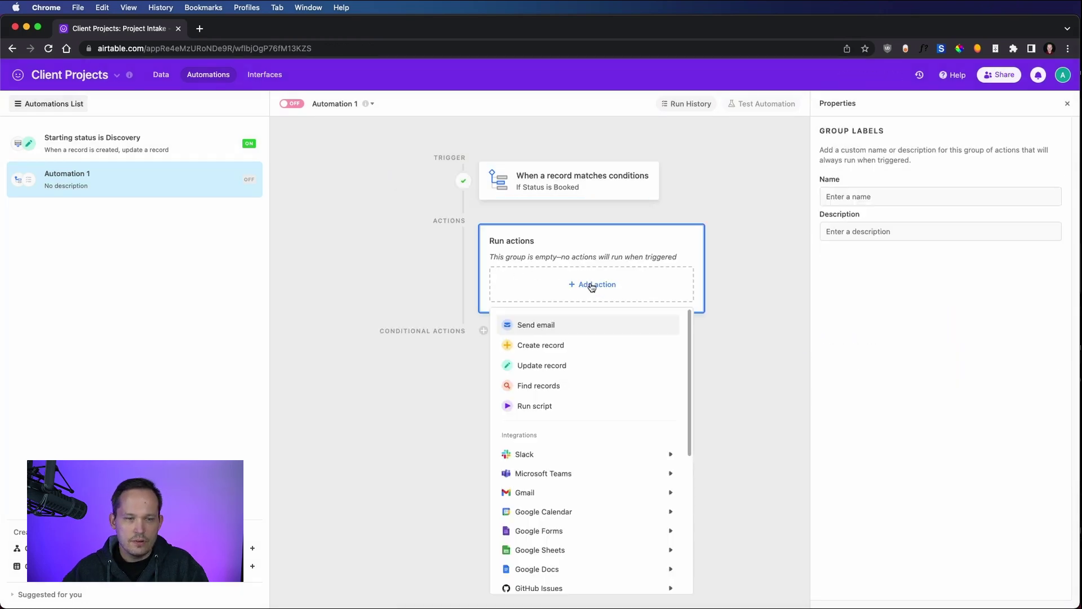
left_click(562, 368)
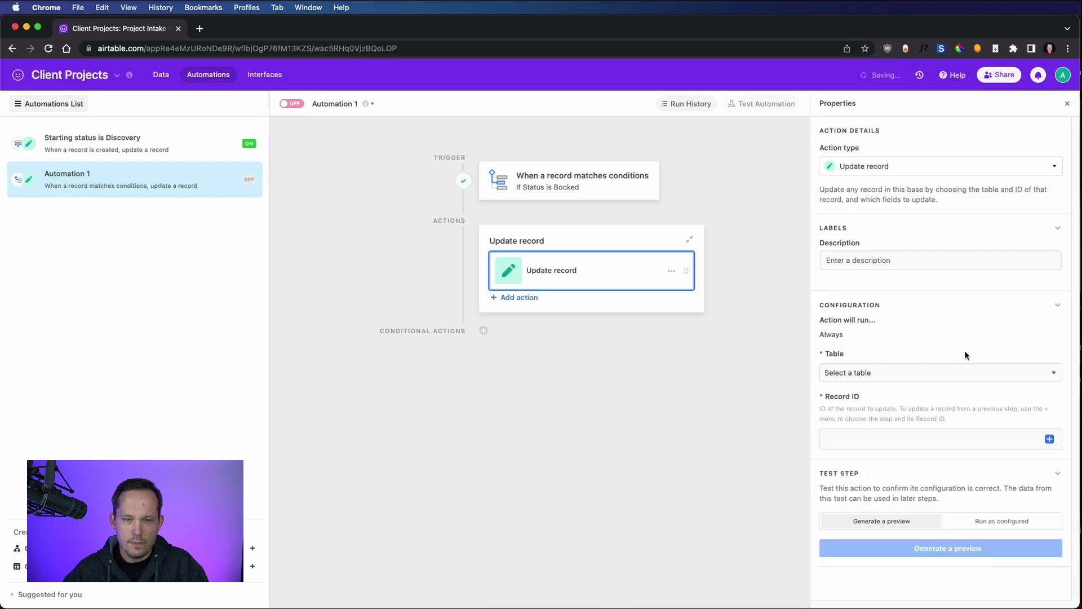
left_click(876, 374)
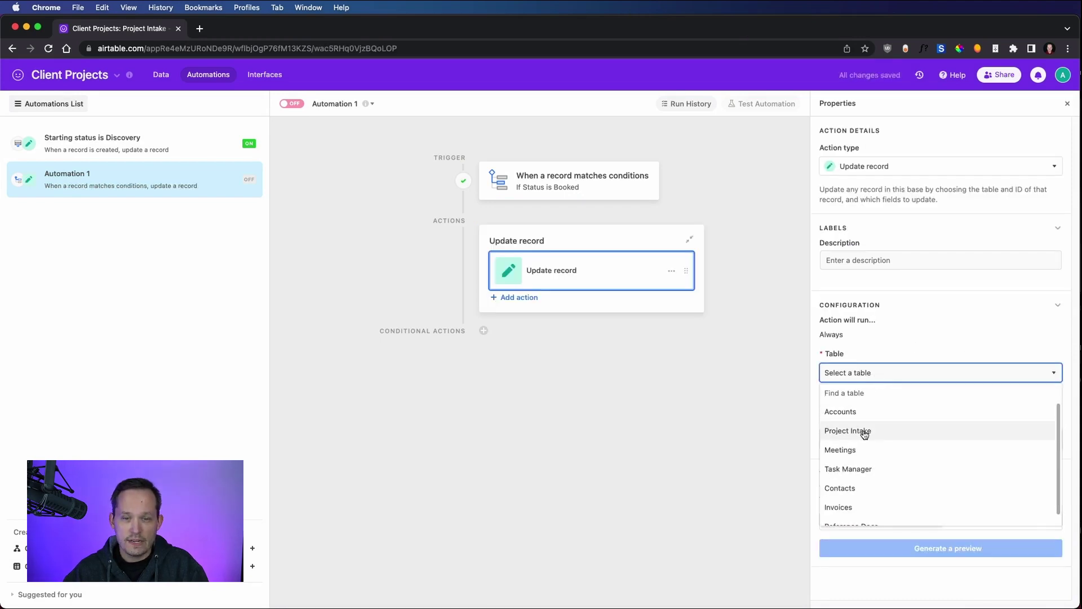
left_click(862, 411)
- Set the action's Record ID to the trigger record's linked Accounts ID
scroll(922, 343, "down", 1)
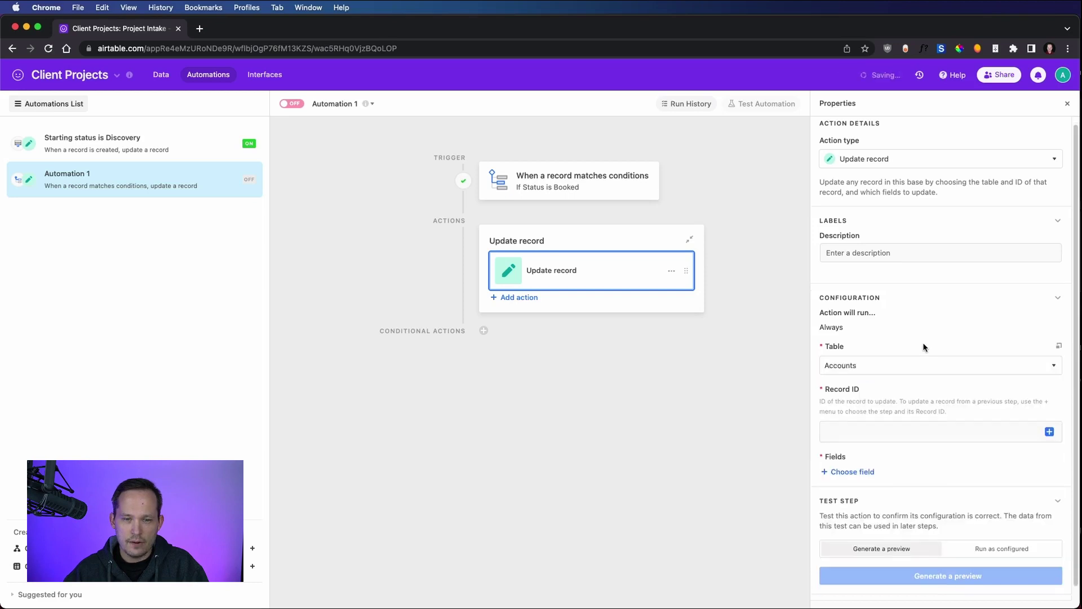
left_click(1049, 419)
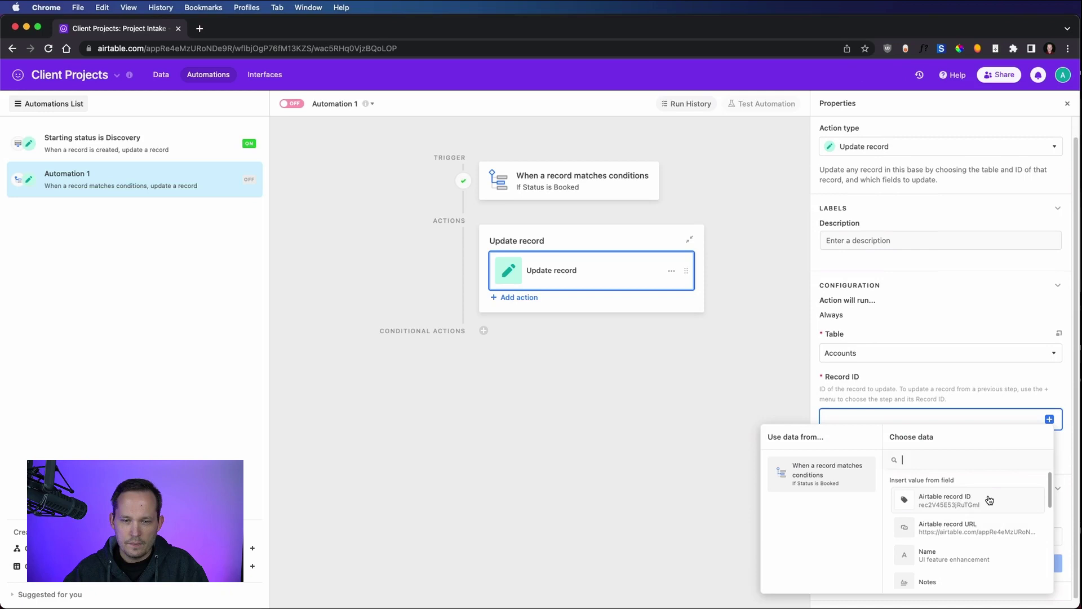
scroll(989, 499, "down", 1)
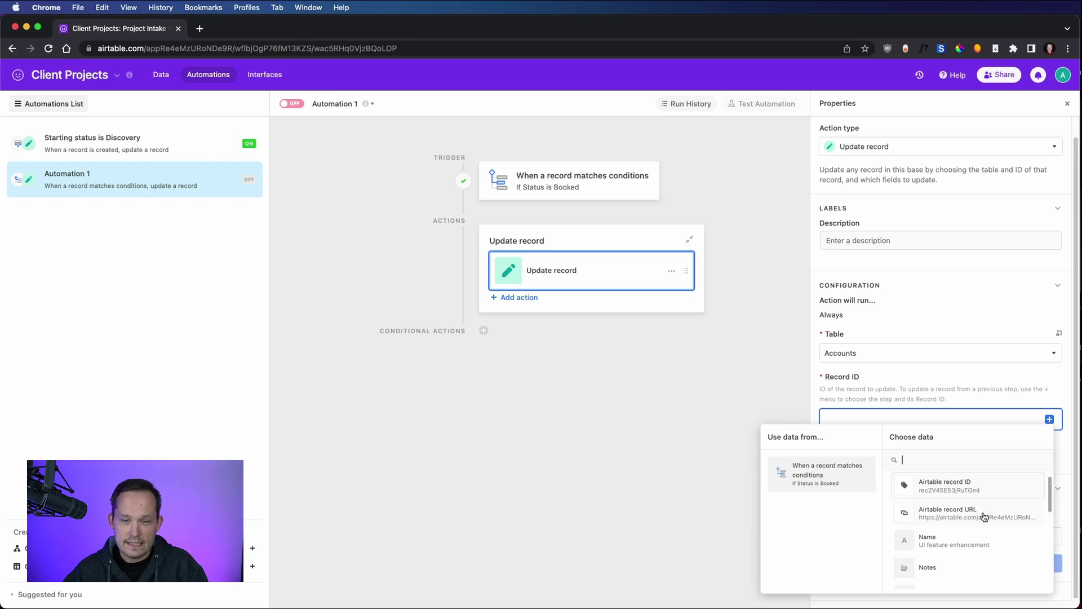
scroll(984, 517, "down", 2)
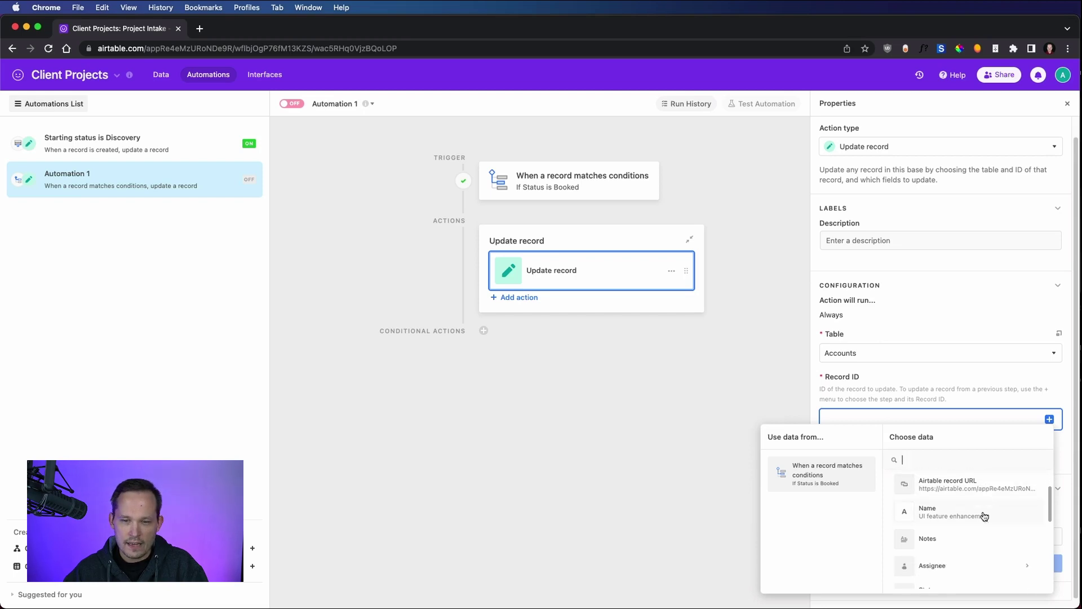
scroll(983, 516, "down", 1)
scroll(983, 516, "up", 2)
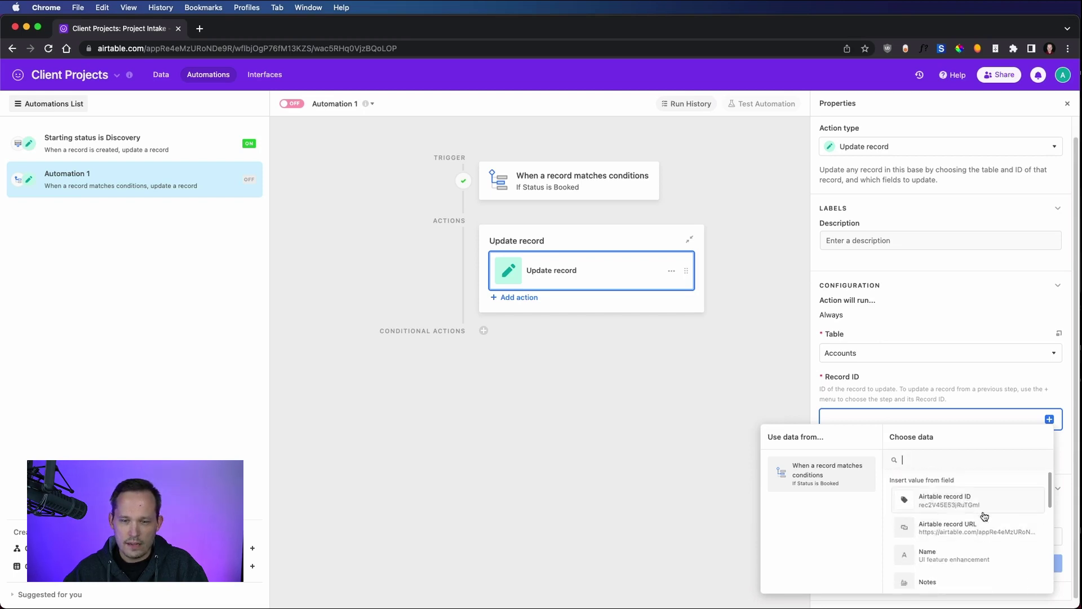
scroll(984, 517, "down", 5)
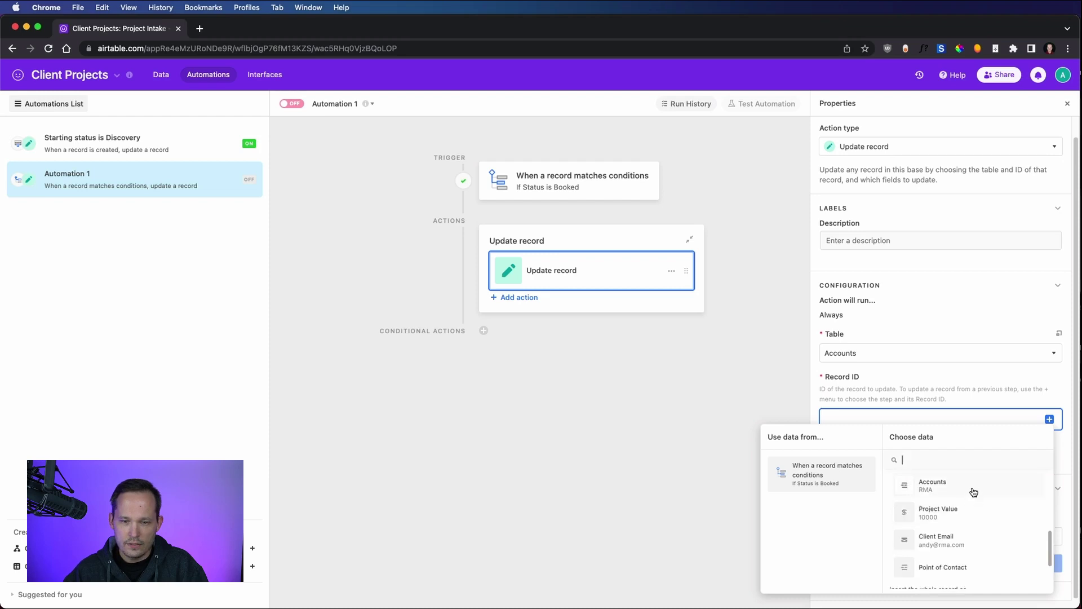
left_click(974, 491)
left_click(876, 420)
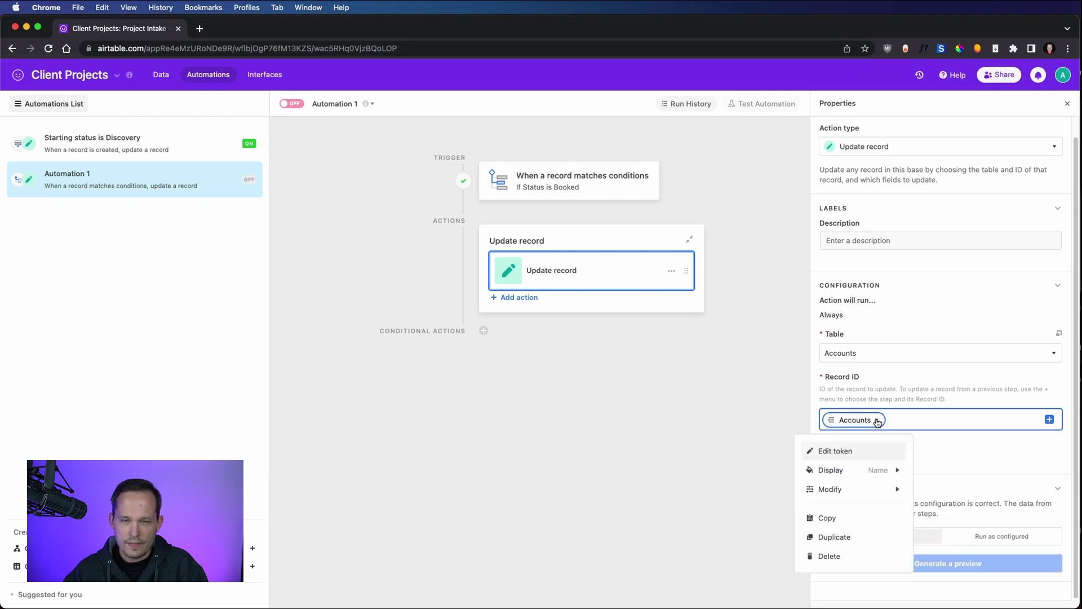
left_click(856, 452)
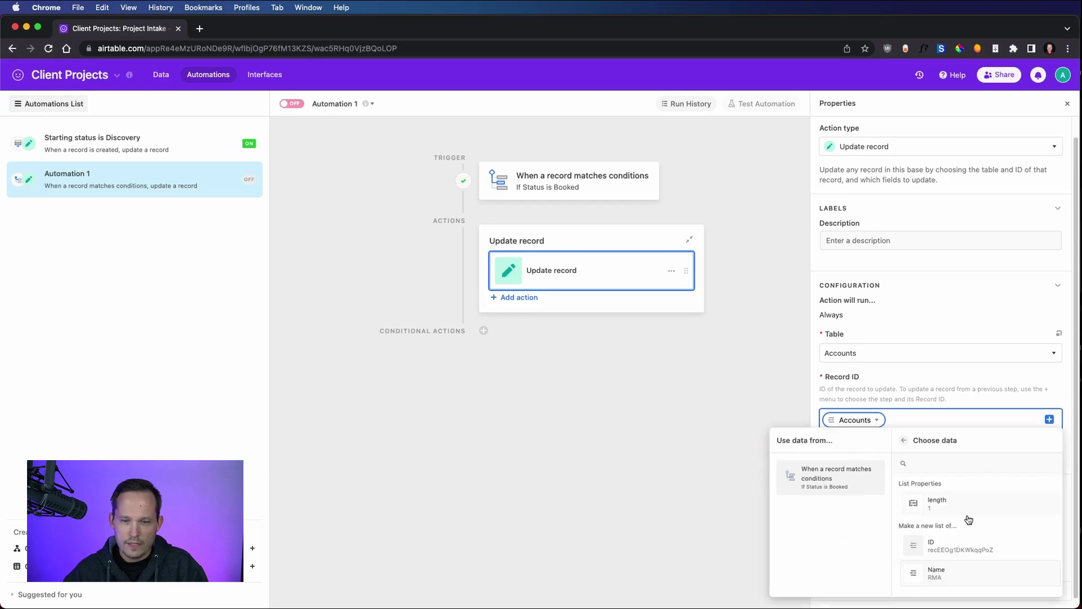
left_click(948, 550)
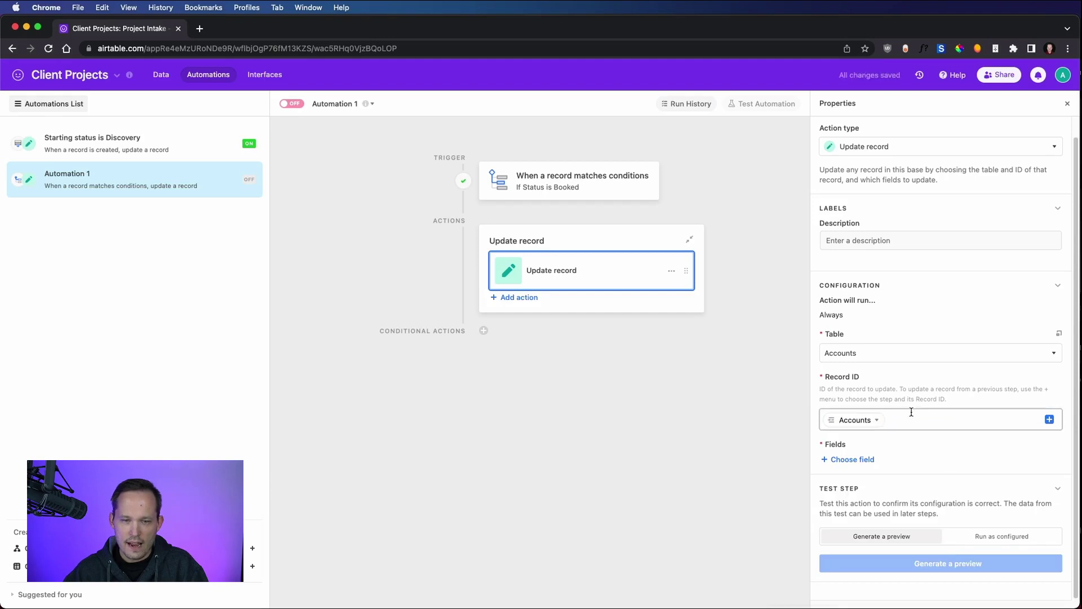
- Set Customer Stage to Current Project and run a real-data test of the update
mouse_move(885, 425)
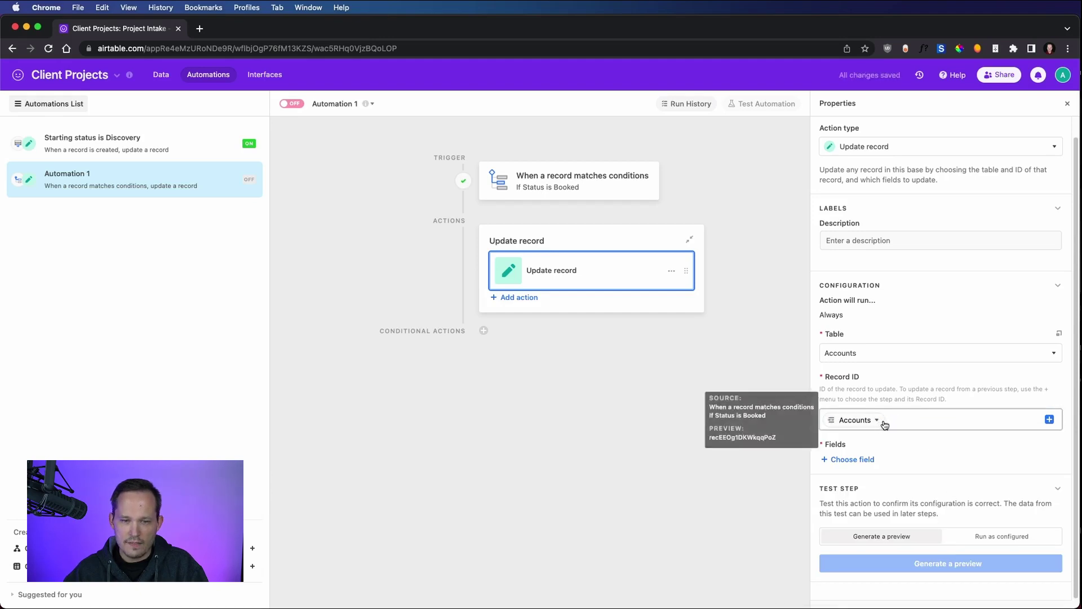
left_click(850, 459)
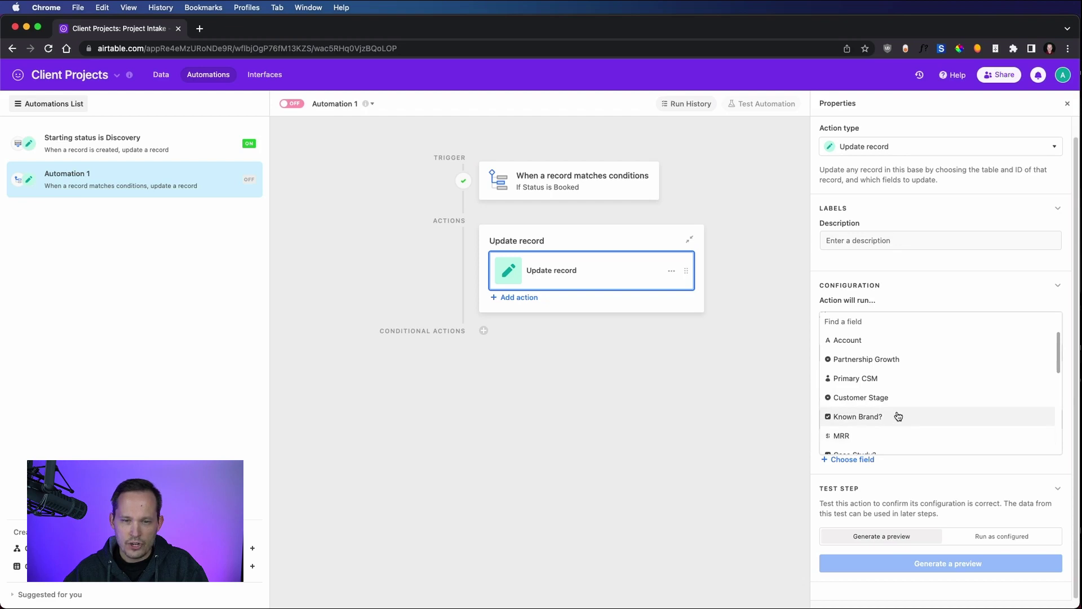
scroll(898, 416, "down", 2)
left_click(879, 373)
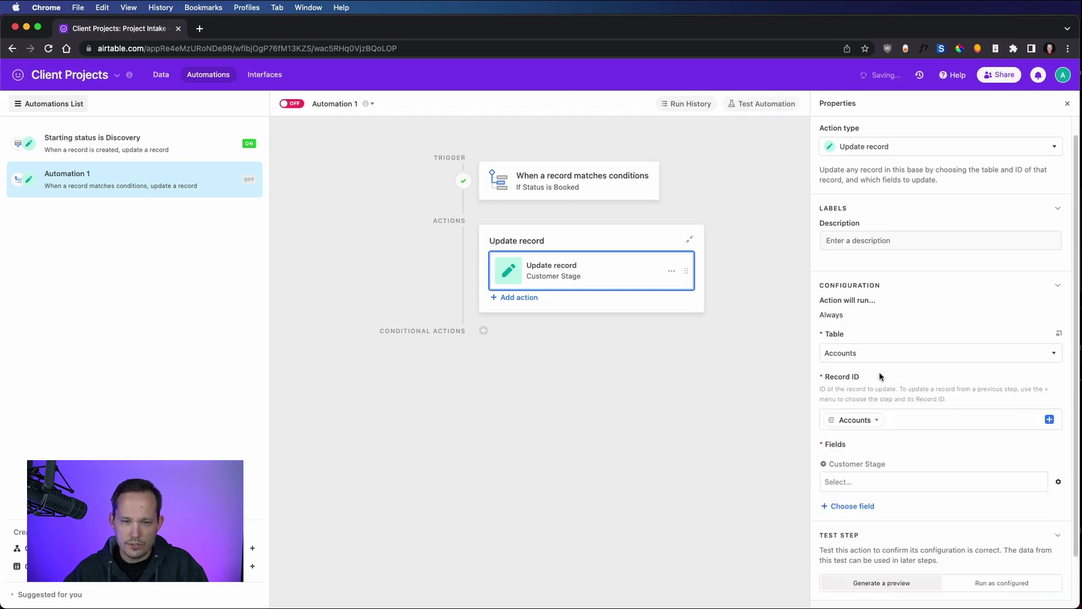
left_click(1010, 480)
scroll(960, 447, "down", 3)
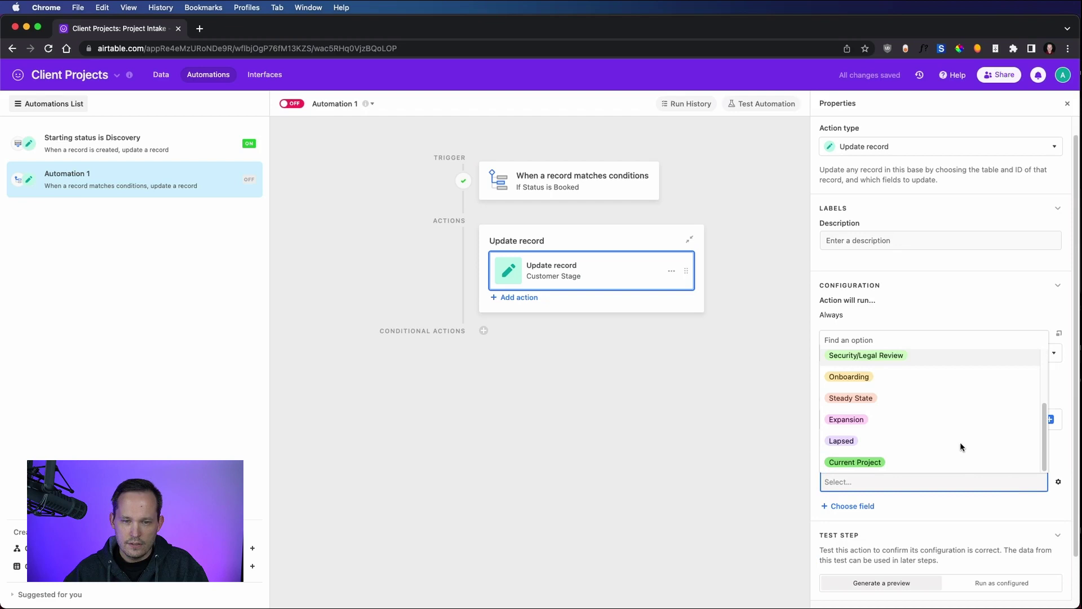
left_click(908, 461)
scroll(948, 468, "down", 1)
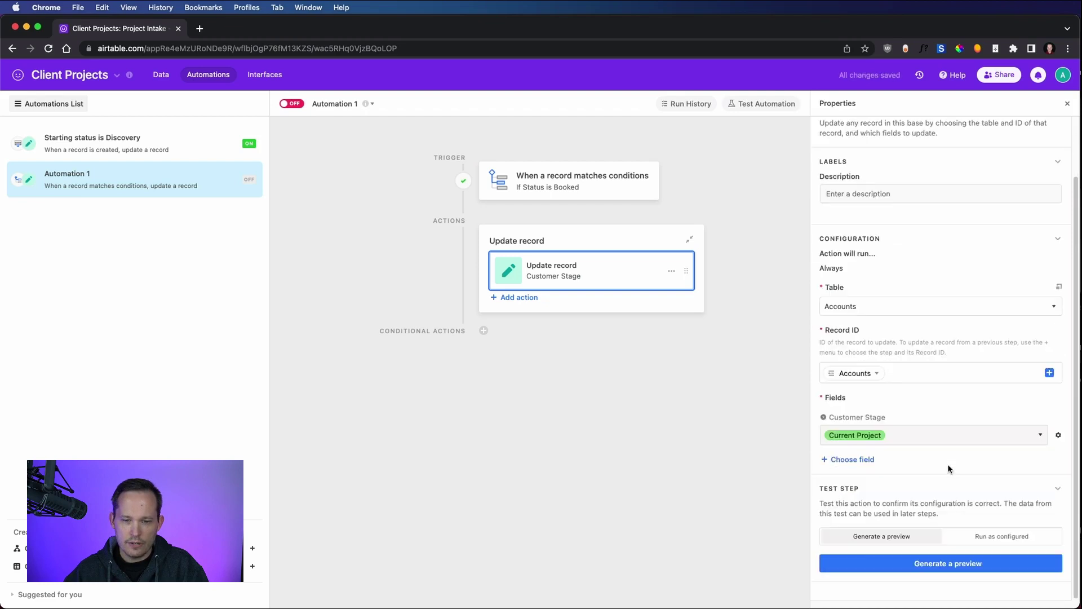
left_click(1006, 541)
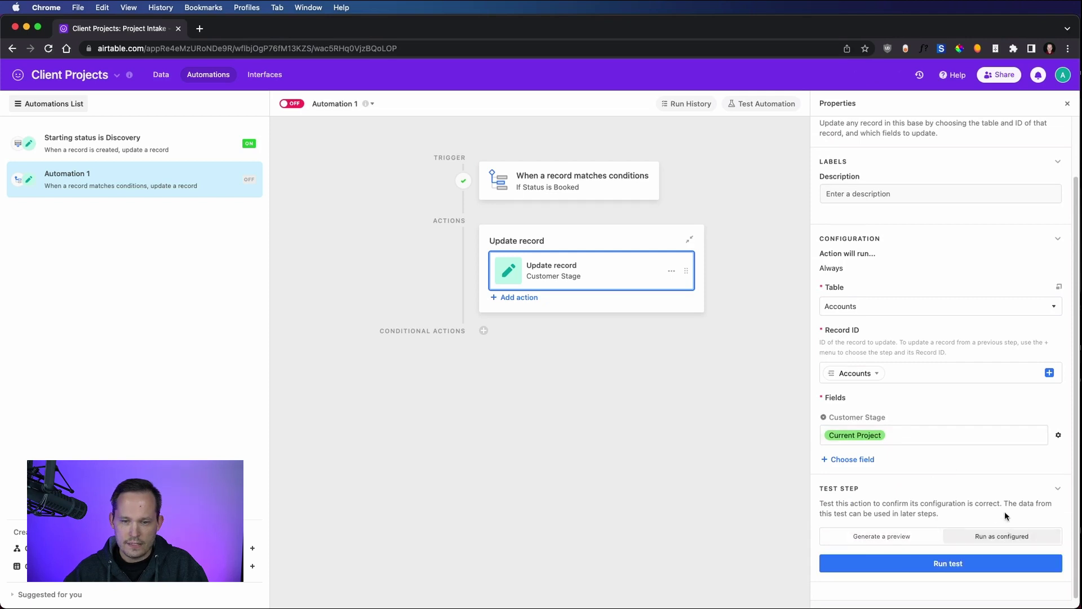
left_click(994, 563)
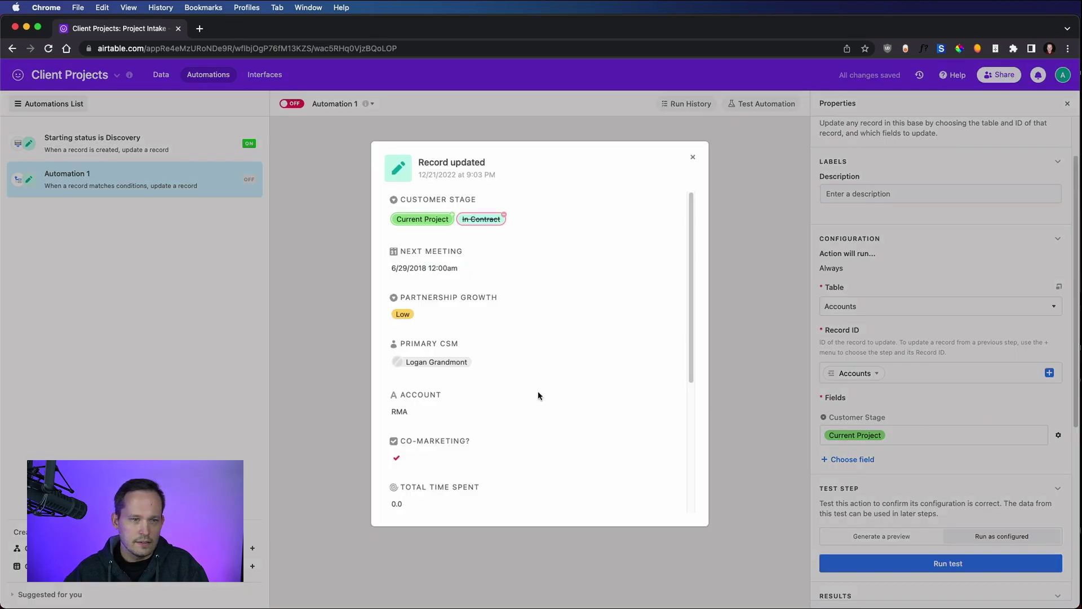
- Rename the automation to 'Update Account for Current Project', switch it on, and return to the tables
left_click(693, 158)
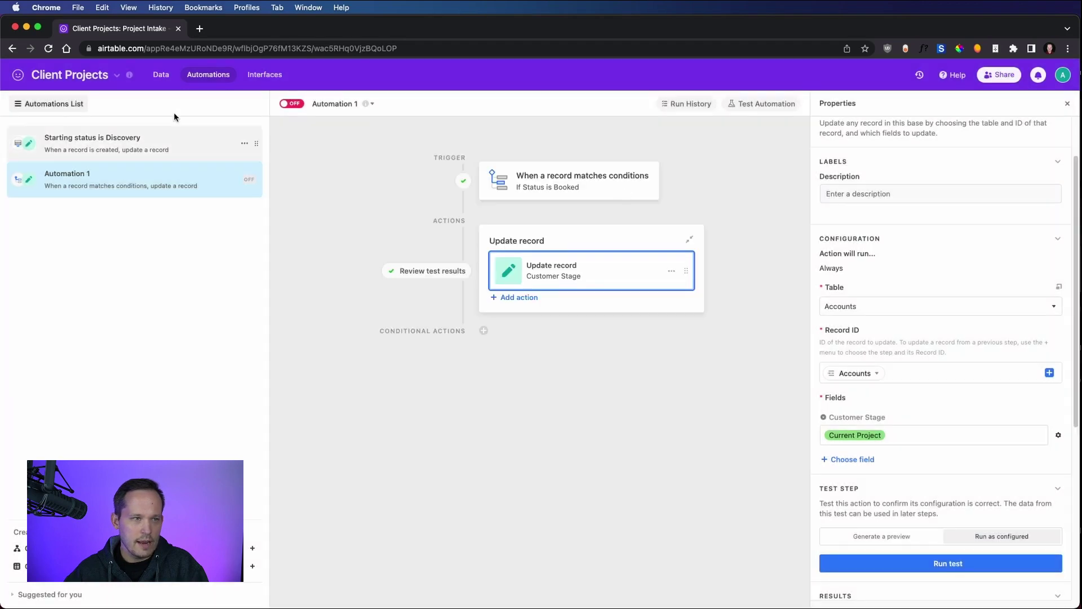
double_click(73, 174)
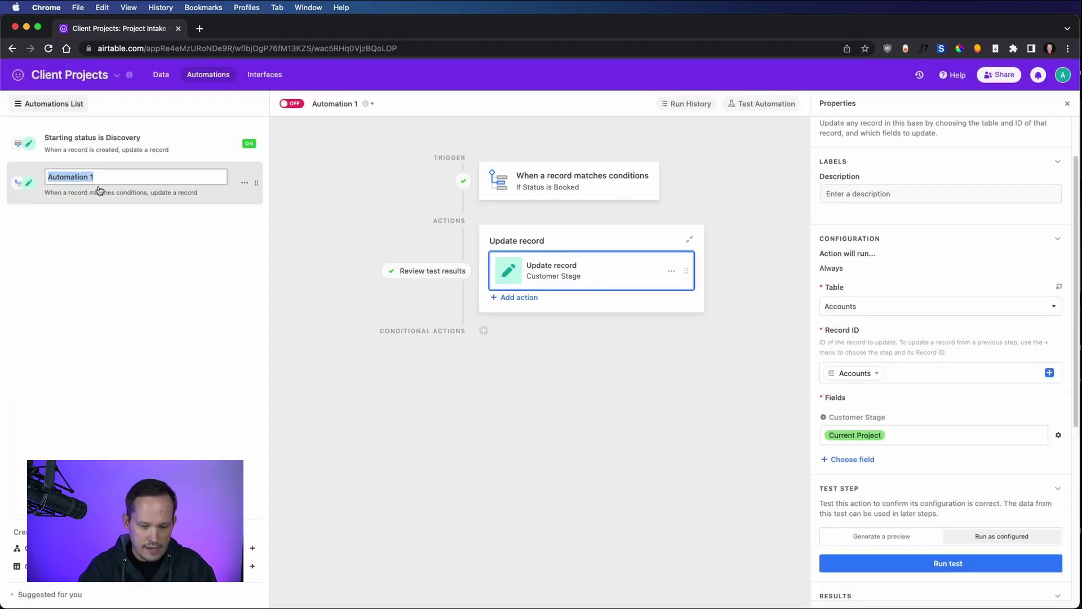
type("Update Acco")
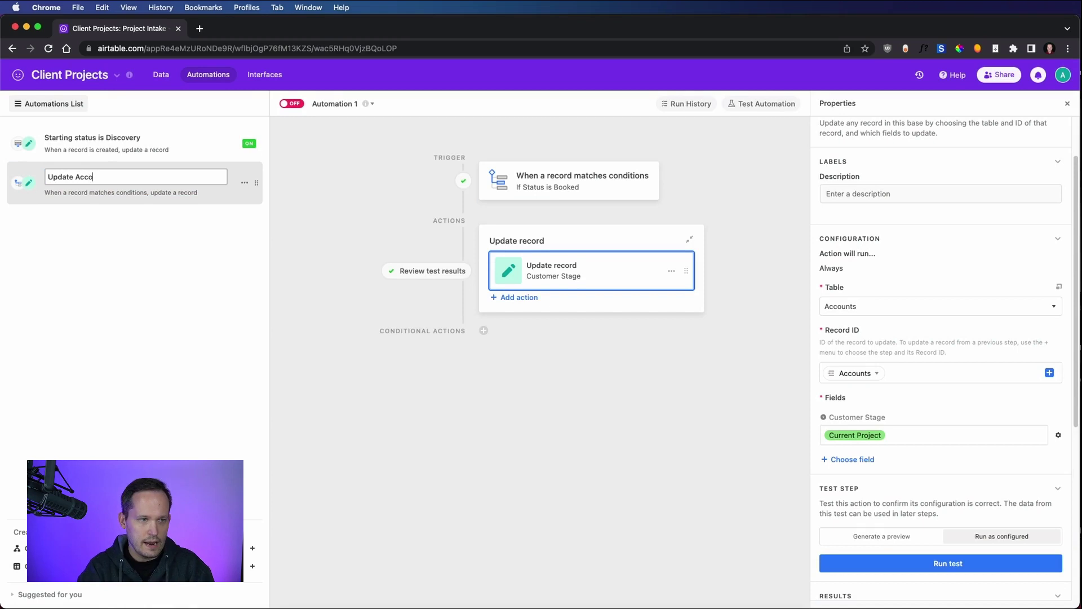
type("unt for ")
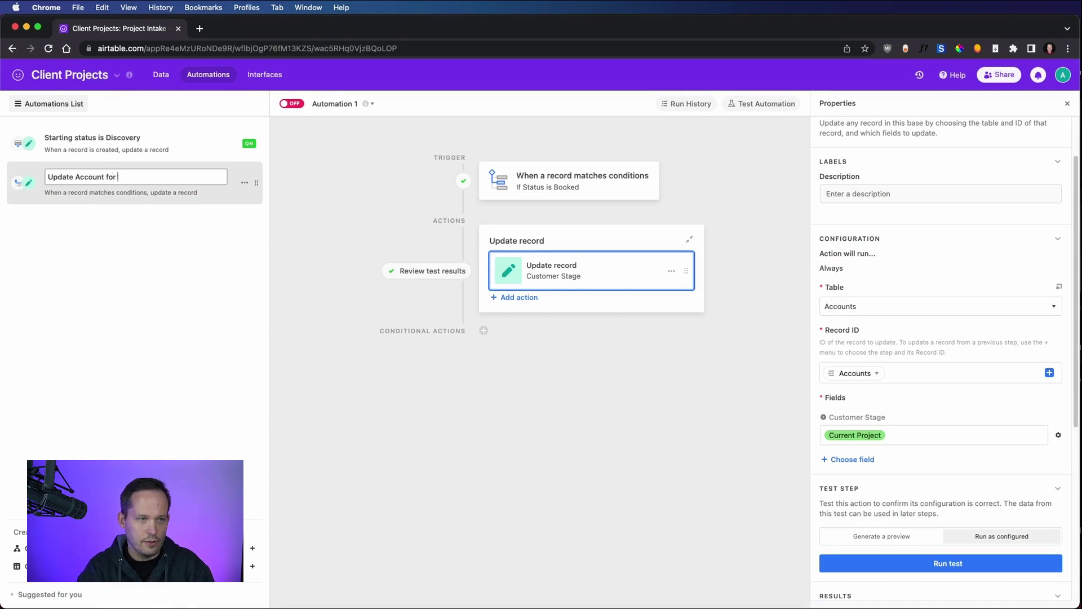
type("Current Project")
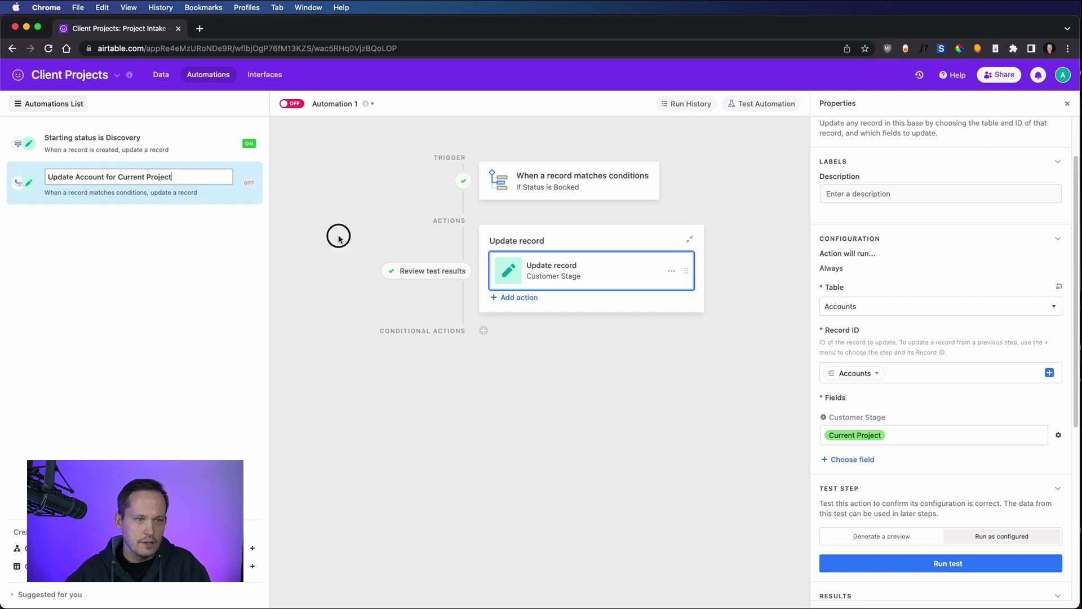
key("Return")
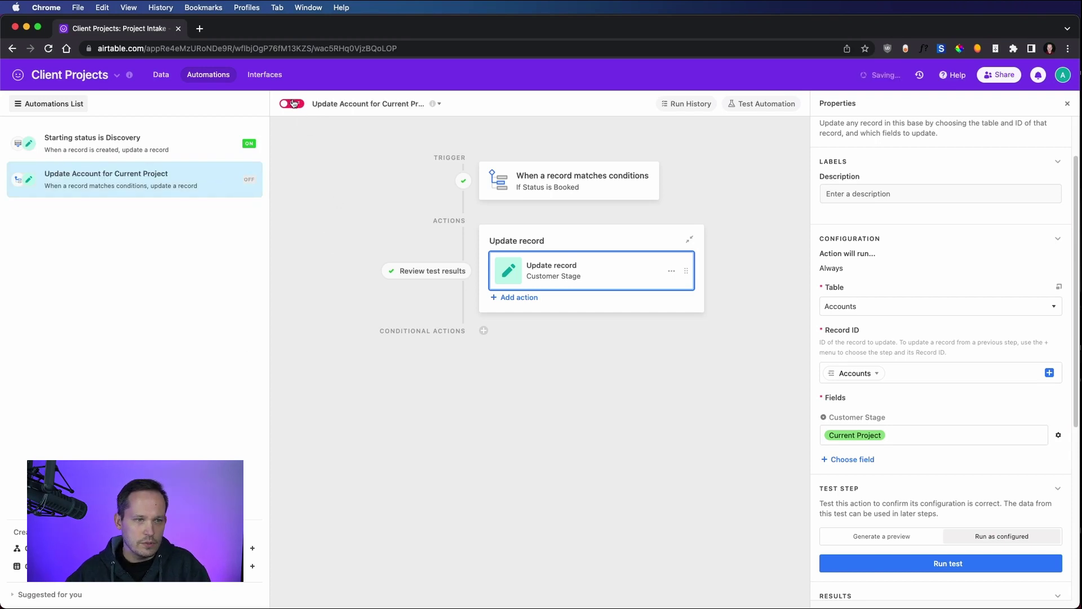
left_click(296, 104)
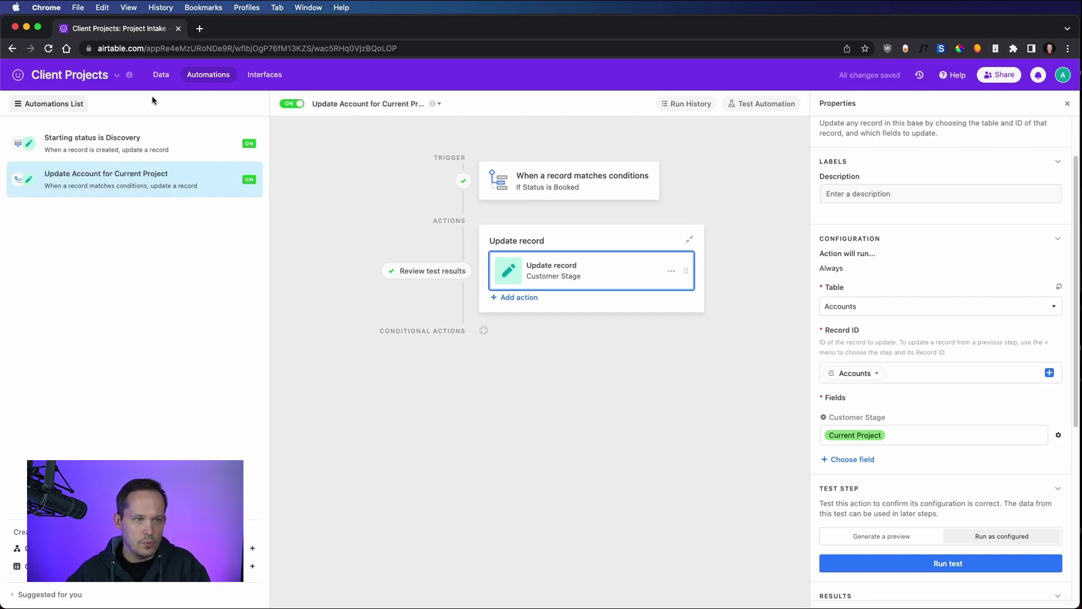
left_click(160, 74)
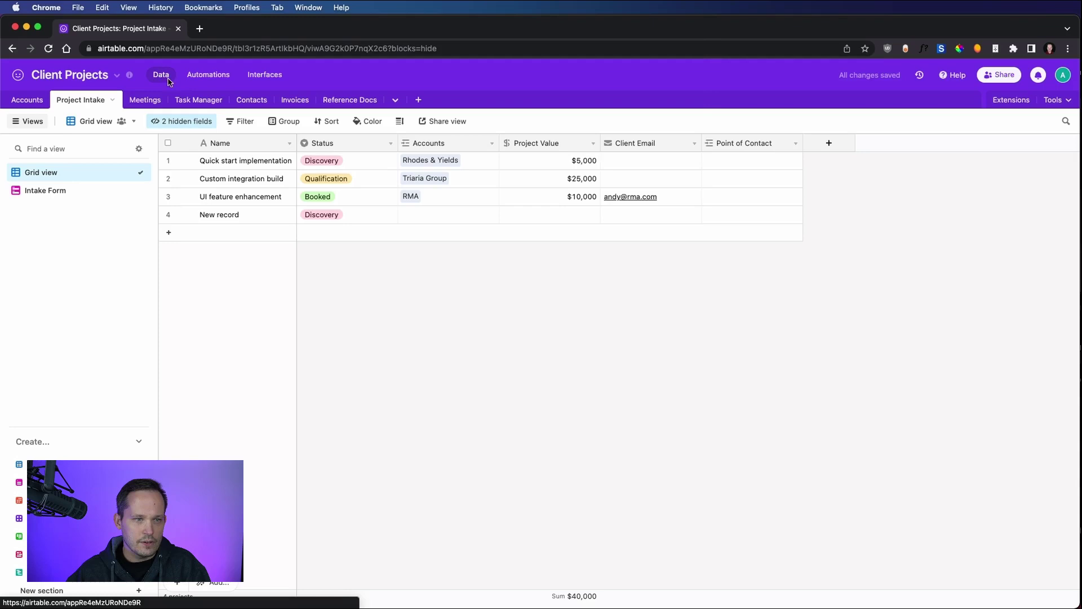
- Change the Custom integration build project's status to Booked
left_click(354, 179)
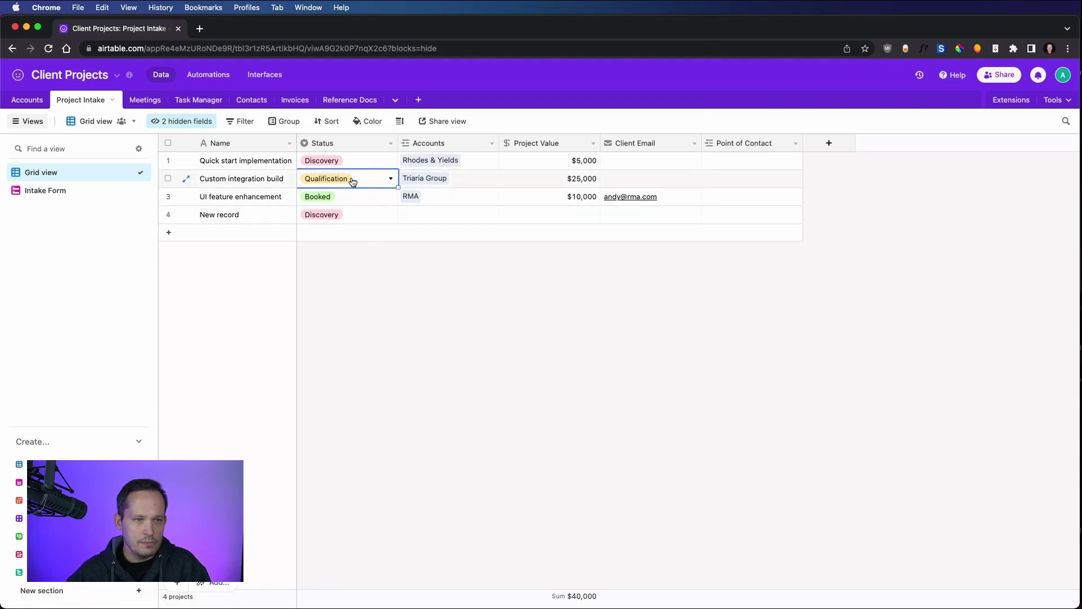
left_click(364, 179)
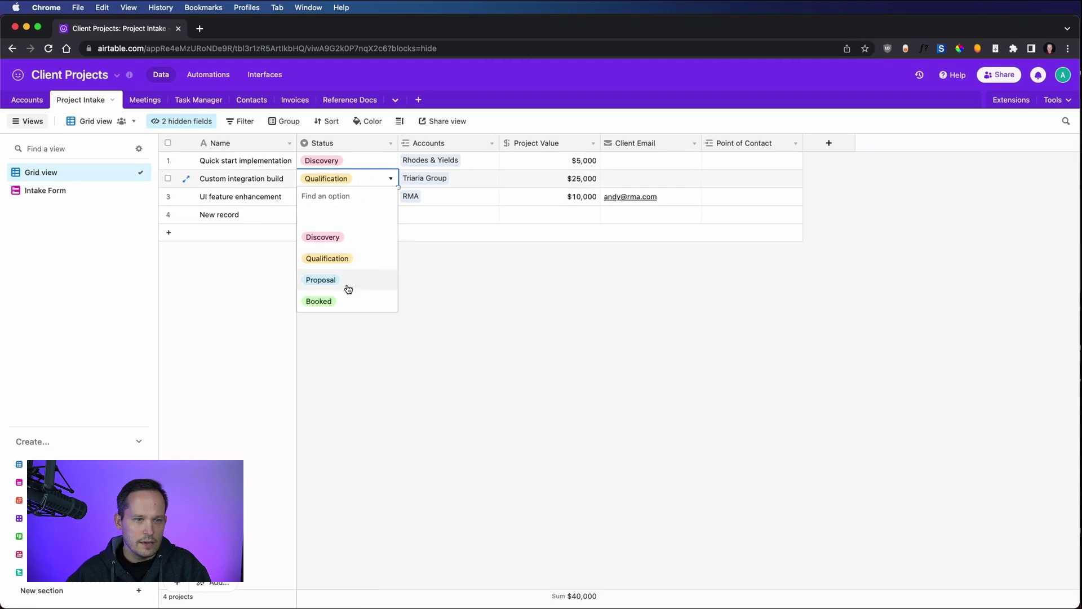
left_click(319, 302)
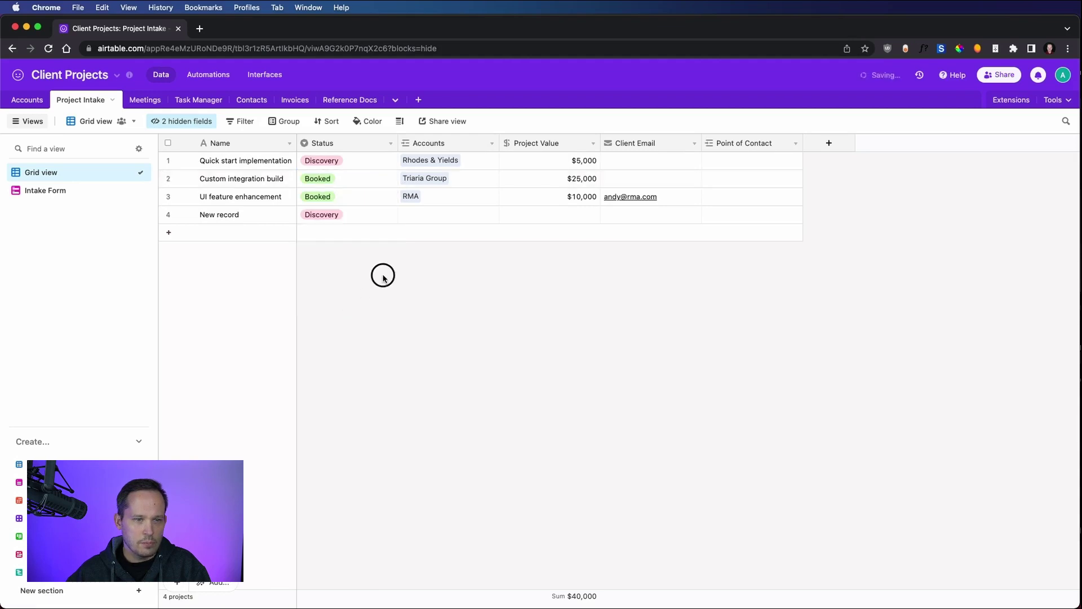
- In the Accounts table, check that Triaria Group's Customer Stage shows Current Project
left_click(25, 101)
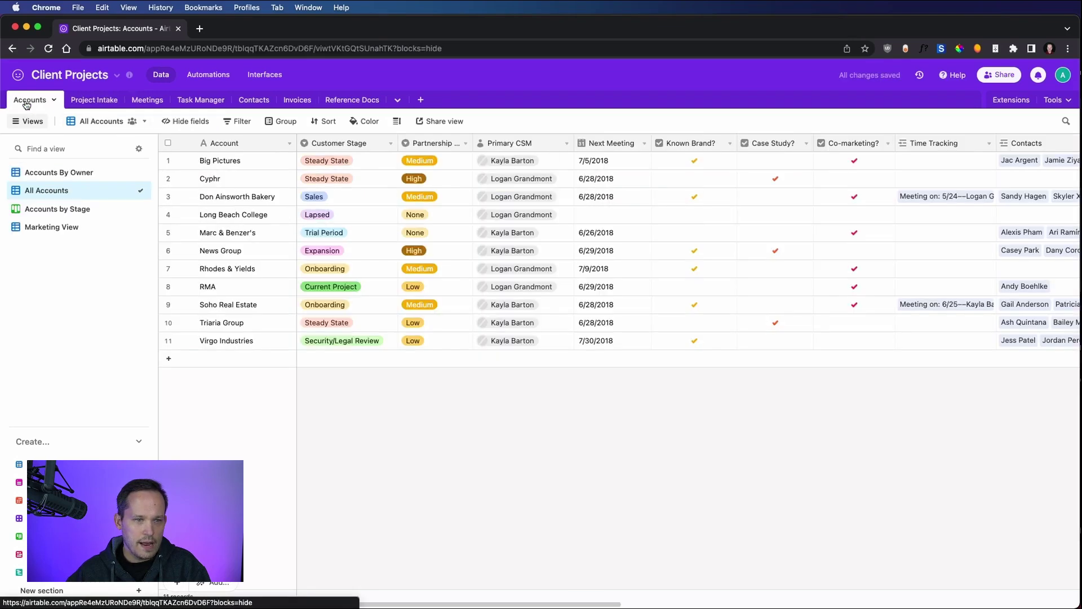
left_click(325, 331)
type("Current Project")
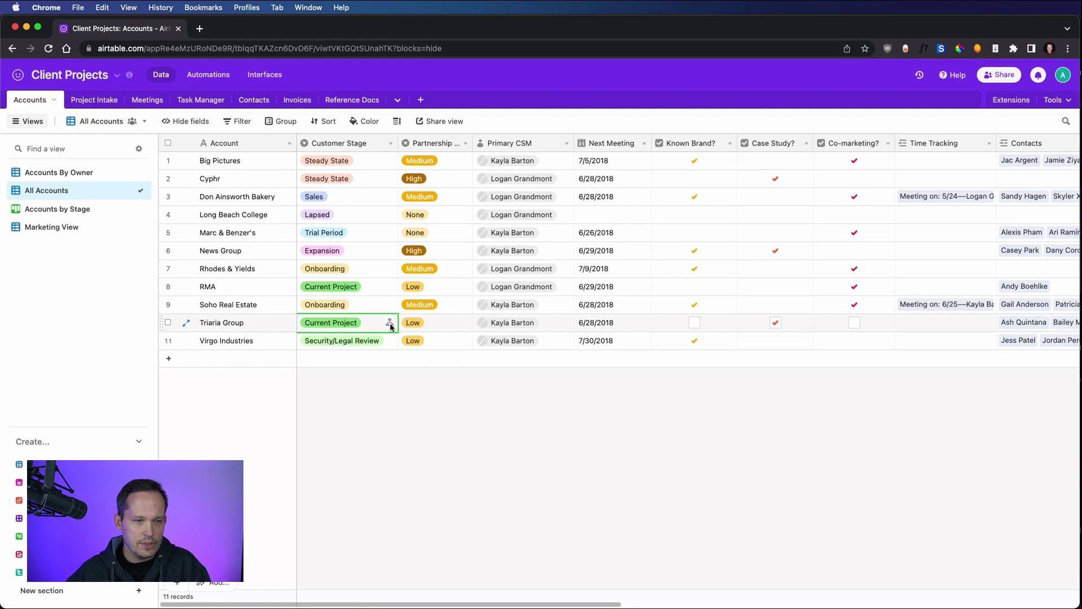
key("Escape")
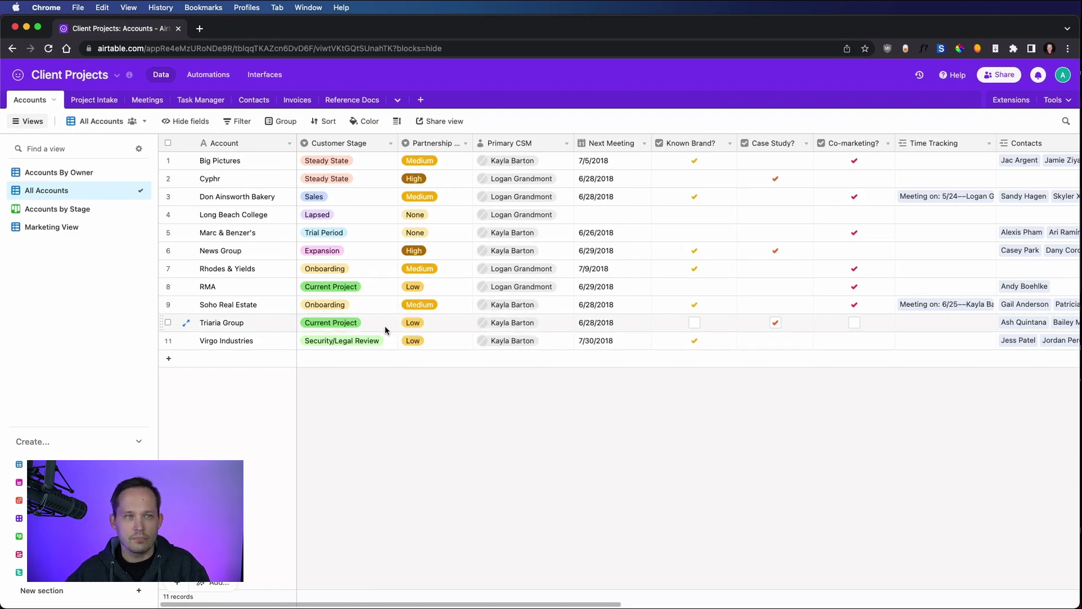
- Switch to the Project Intake table to see its Client Email and Point of Contact columns
left_click(94, 101)
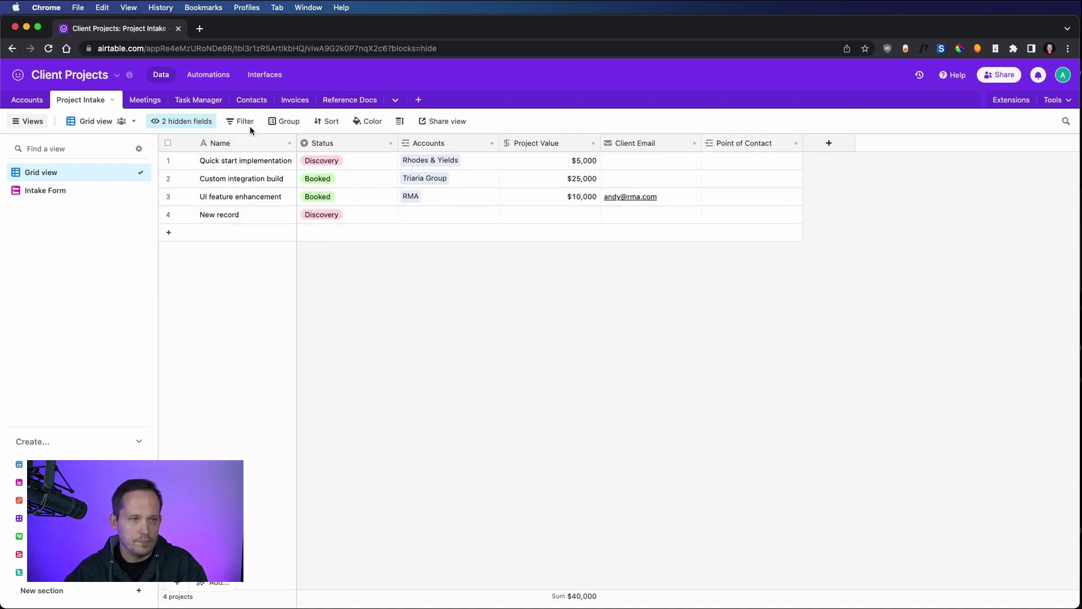
- Create a new automation with a 'When record created' trigger on Project Intake, tested with UI feature enhancement
left_click(219, 78)
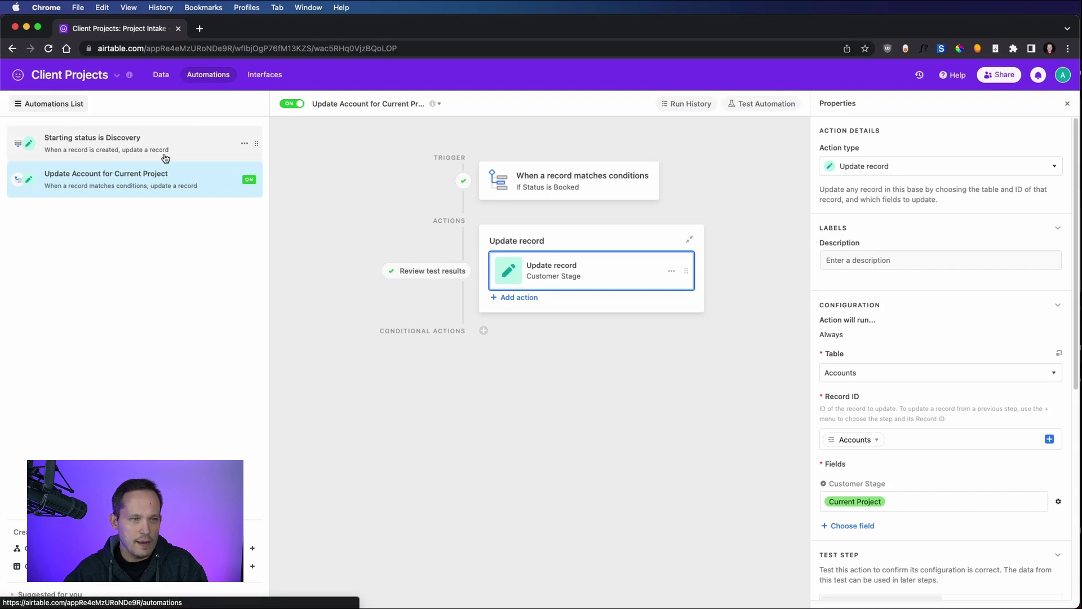
left_click(248, 548)
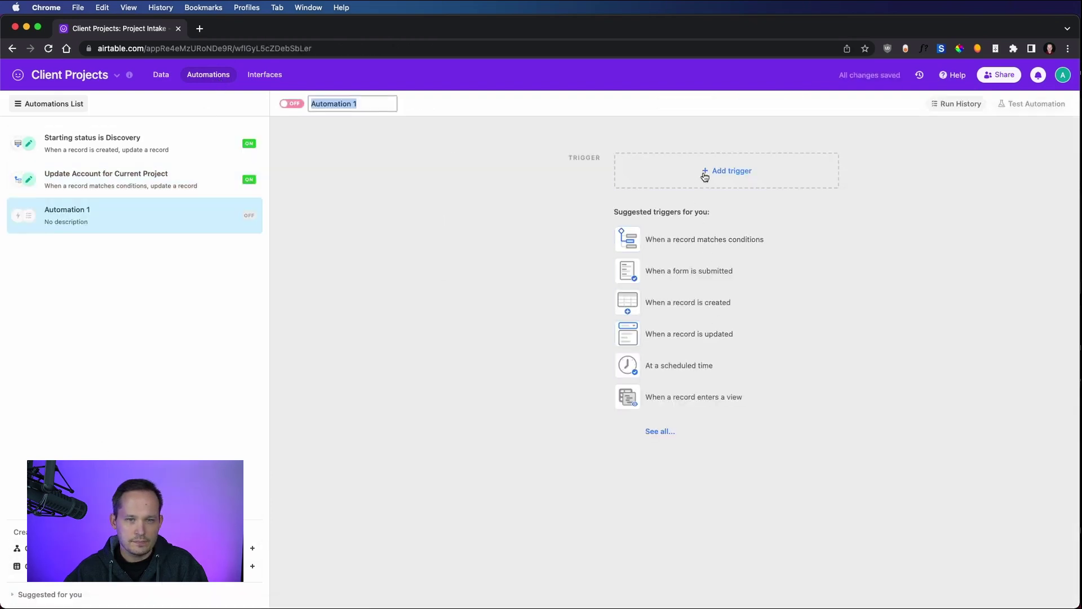
left_click(704, 177)
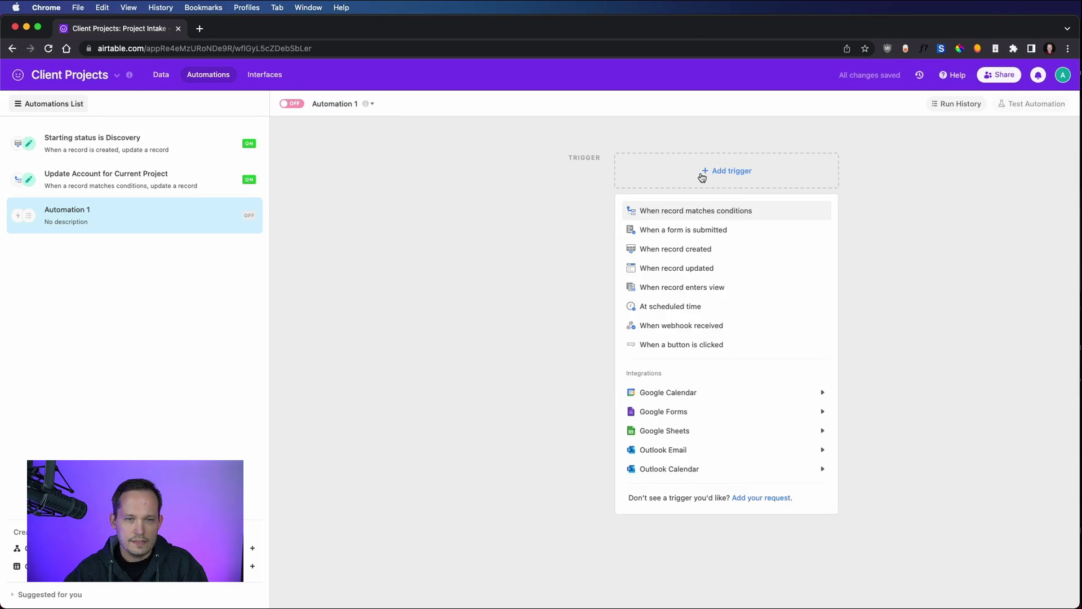
left_click(710, 255)
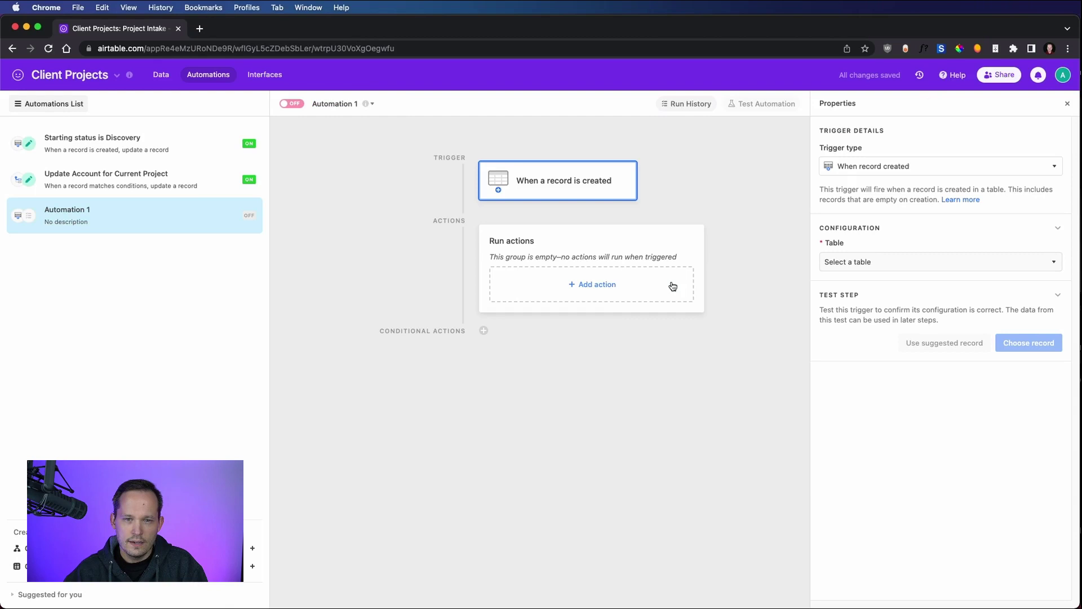
left_click(827, 269)
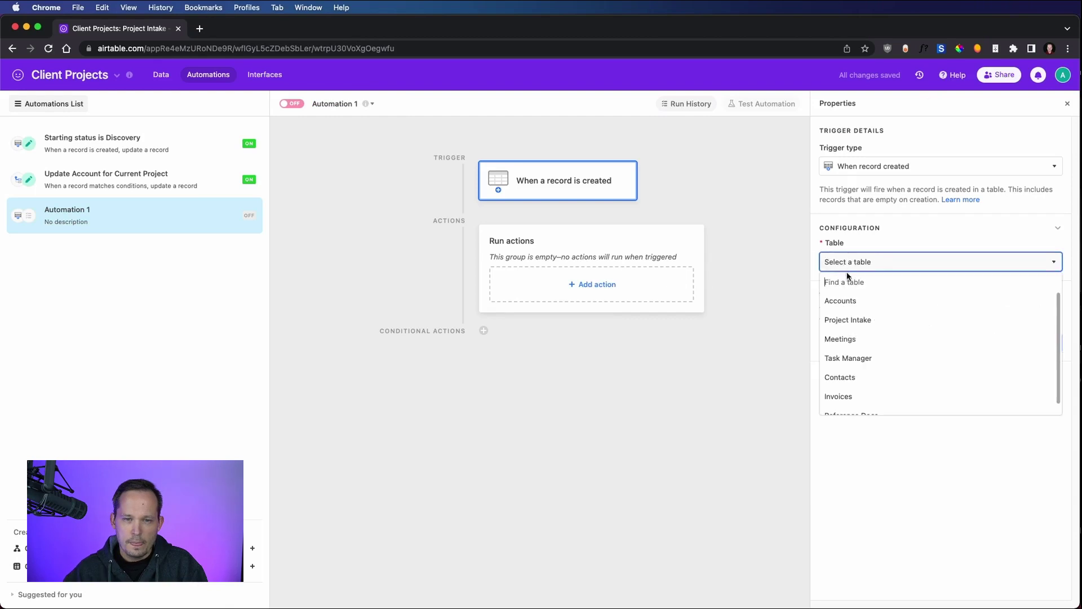
left_click(877, 317)
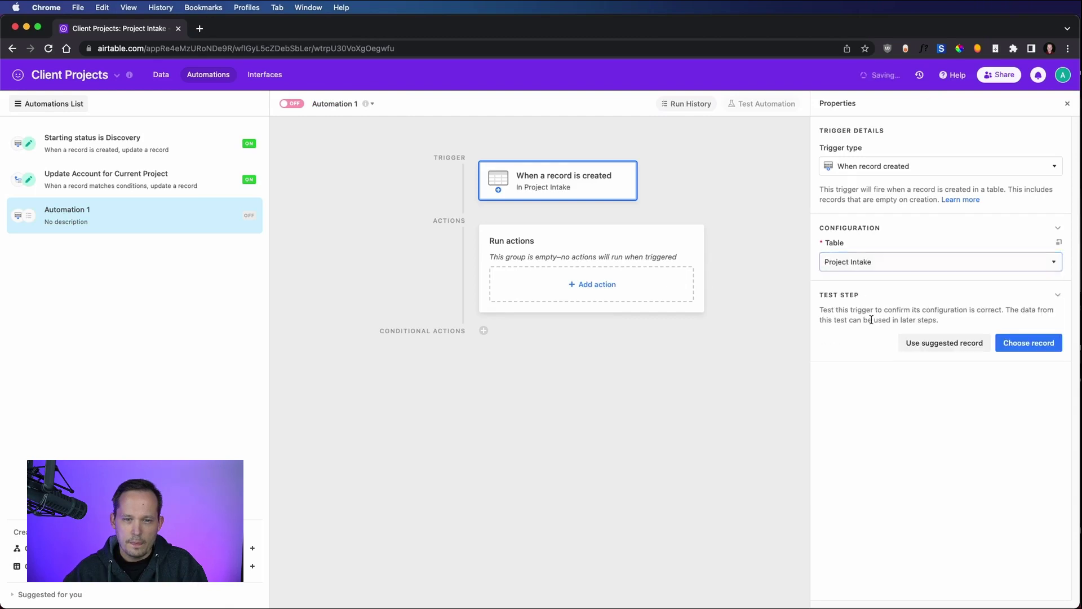
left_click(1022, 350)
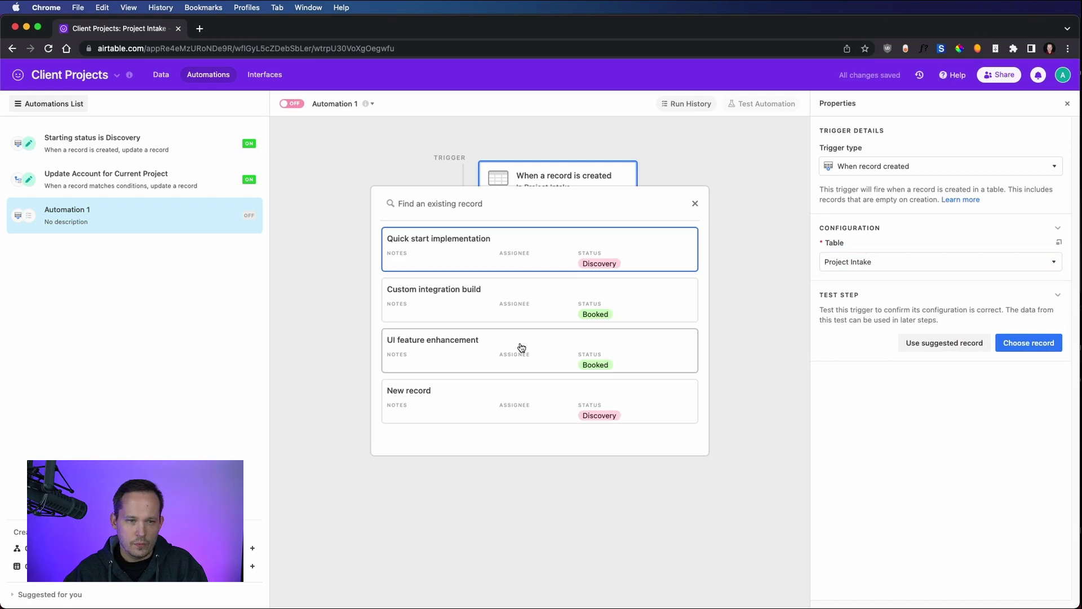
left_click(519, 352)
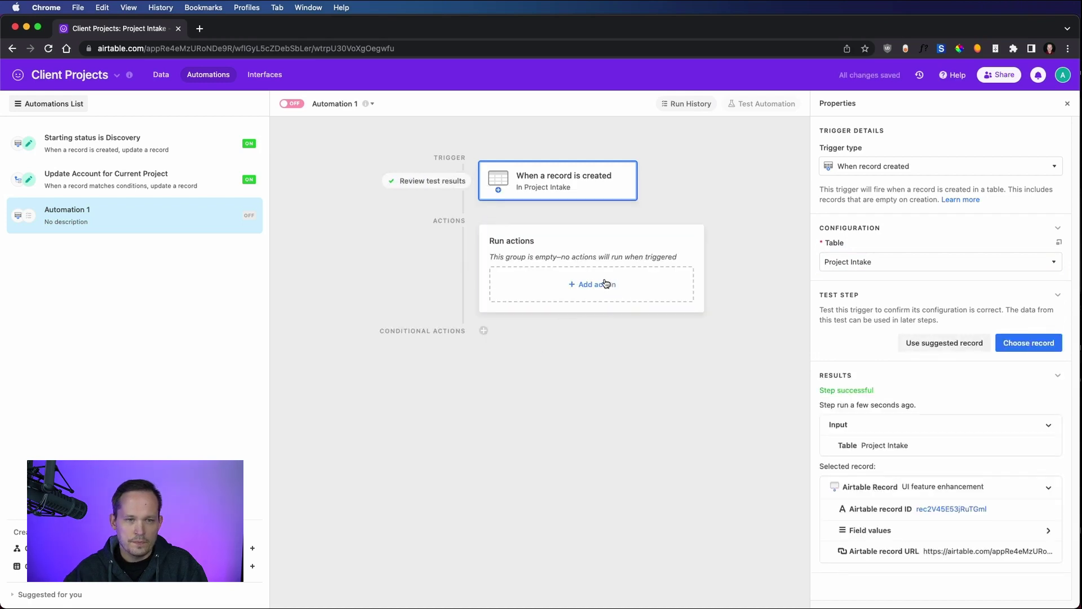
- Add a Find records action that searches the Contacts table by condition
left_click(603, 284)
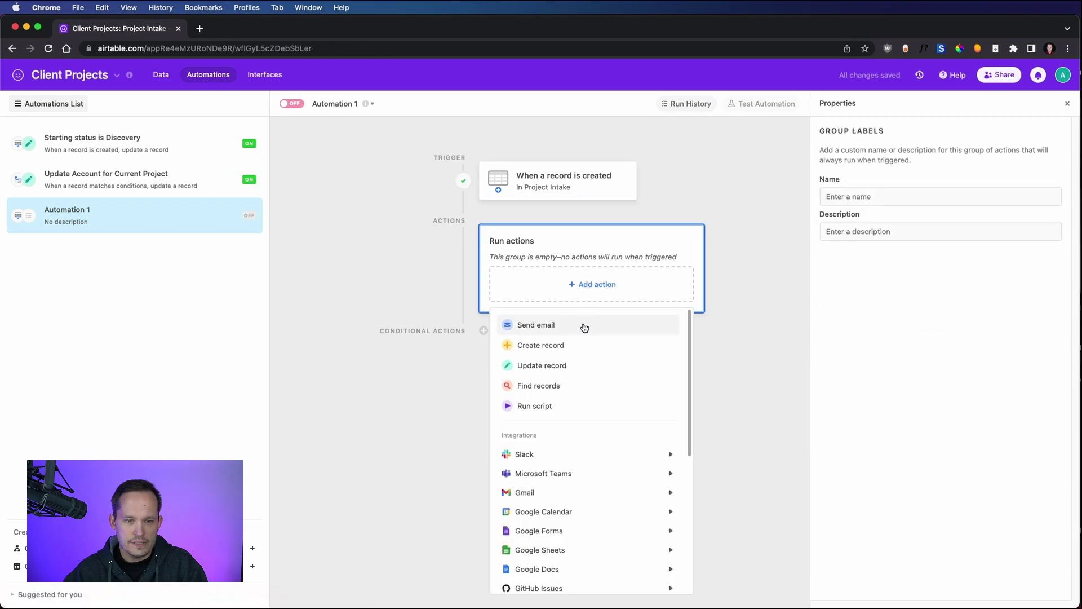
left_click(555, 389)
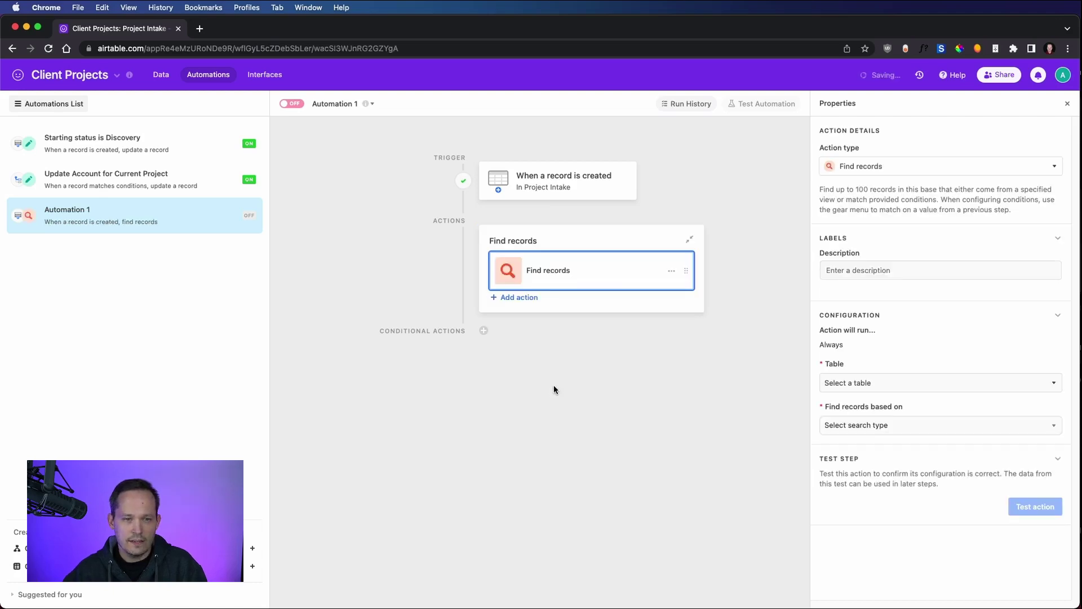
left_click(874, 382)
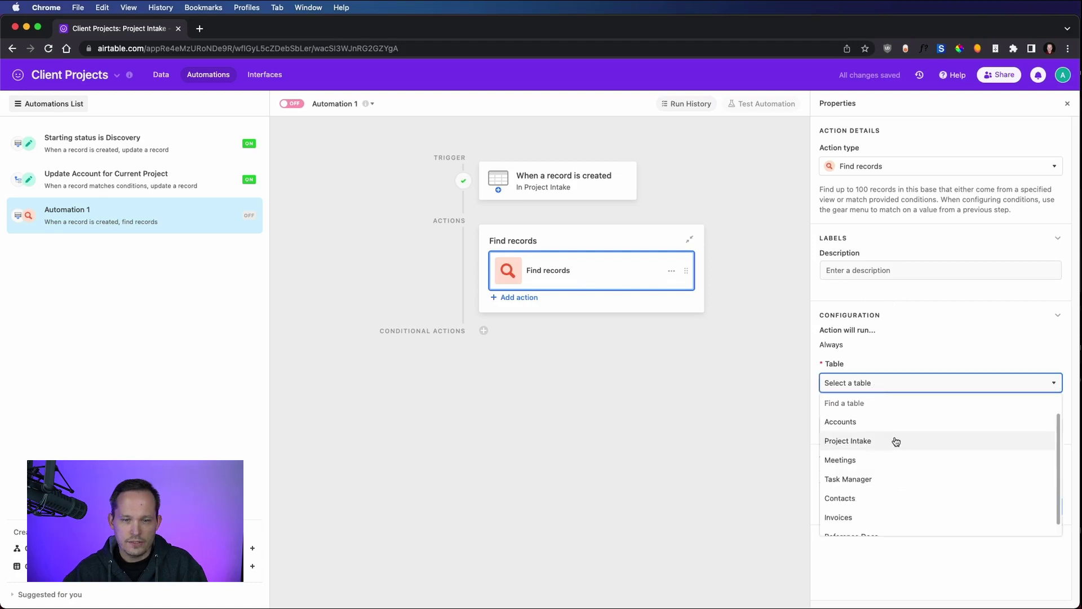
left_click(868, 497)
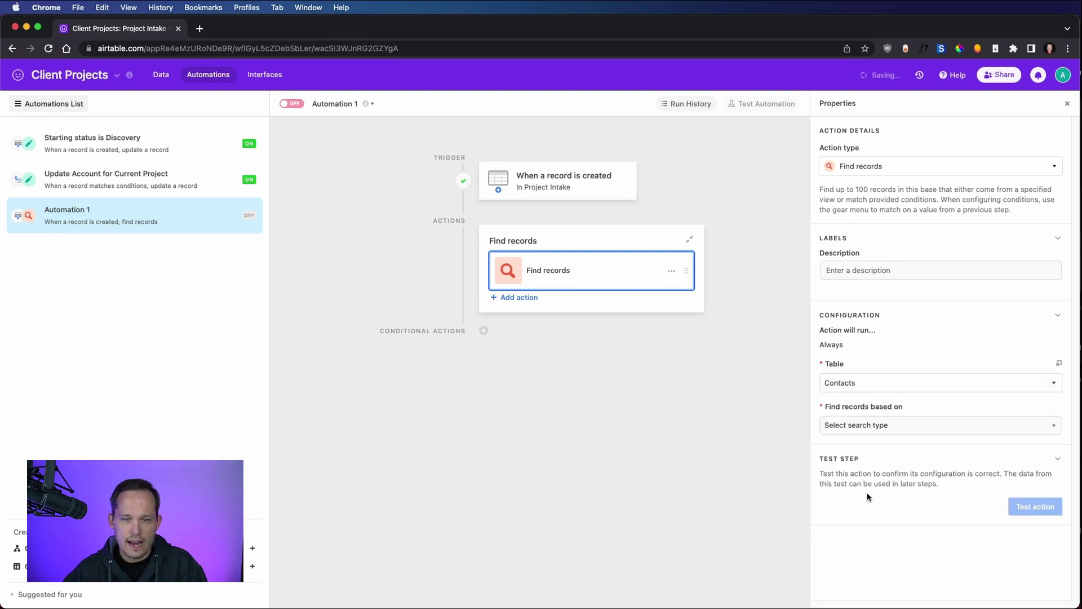
left_click(898, 426)
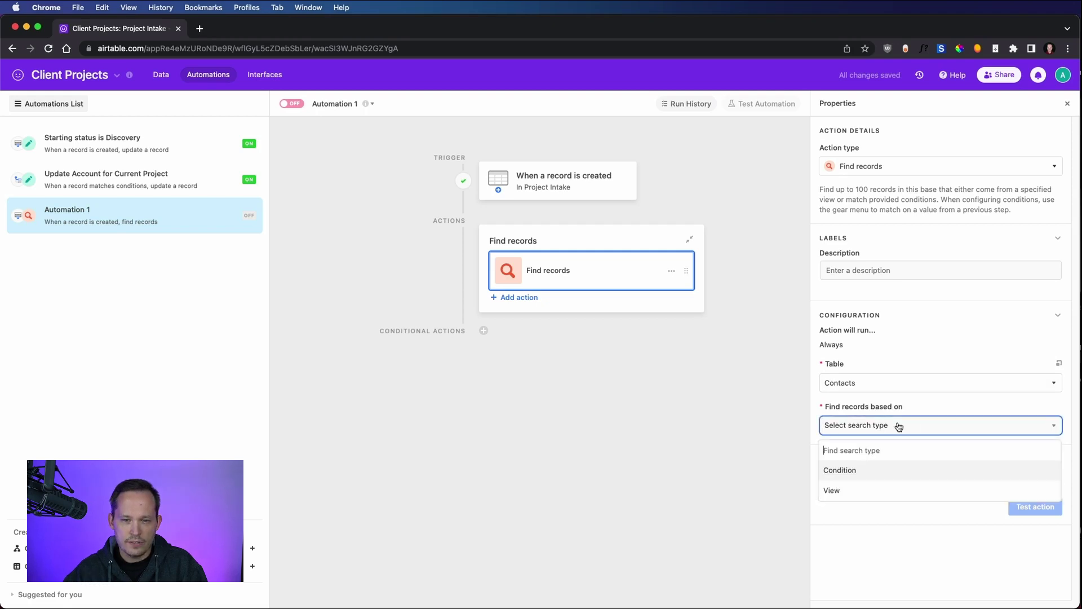
left_click(884, 470)
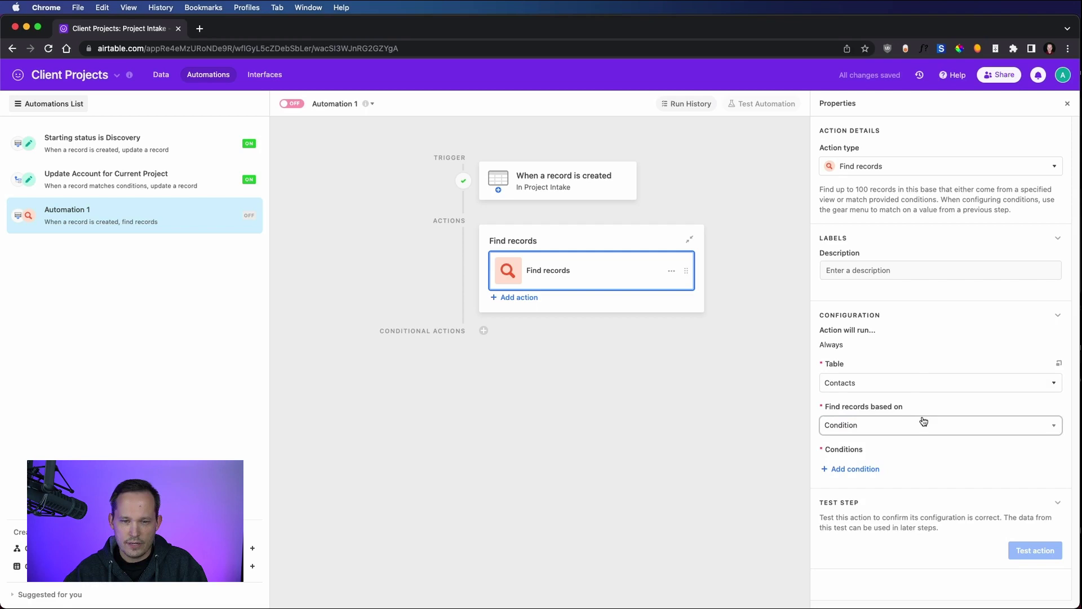
- Set the search condition to Email is the triggering record's Client Email
left_click(867, 471)
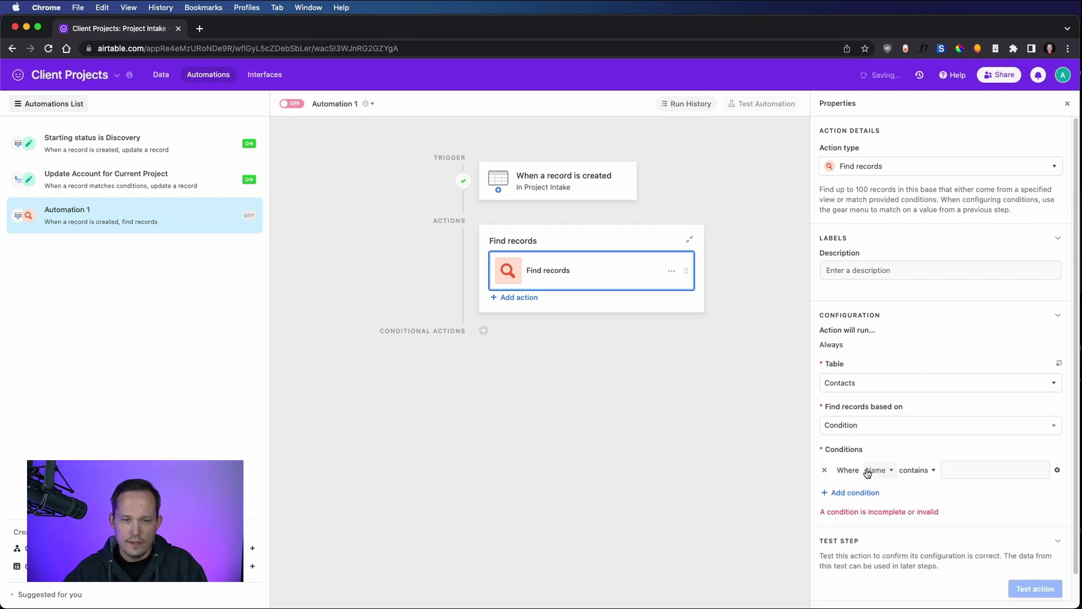
left_click(875, 471)
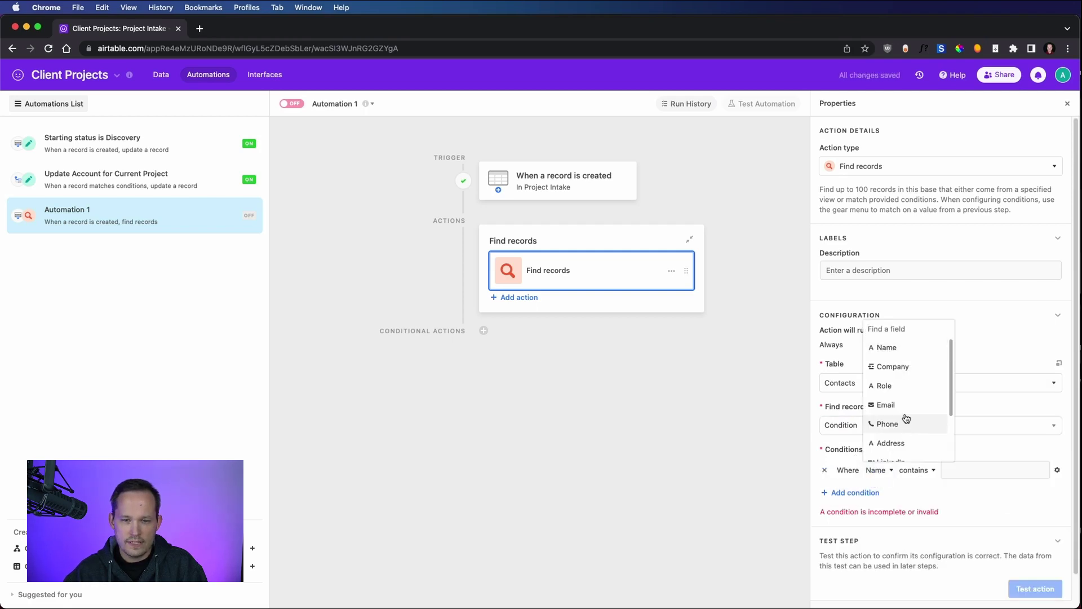
left_click(907, 409)
left_click(931, 470)
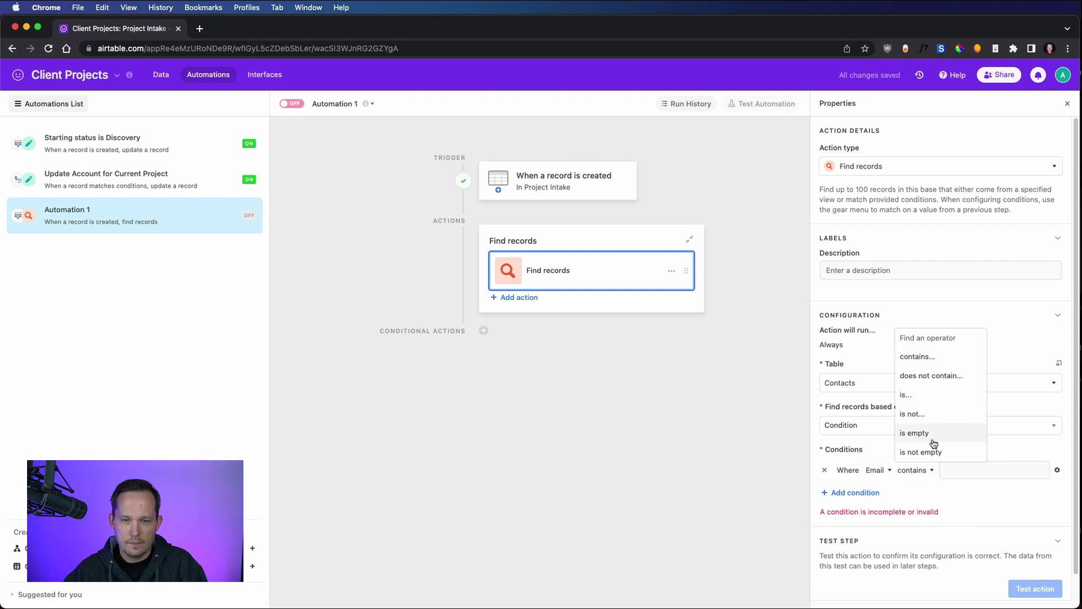
left_click(936, 395)
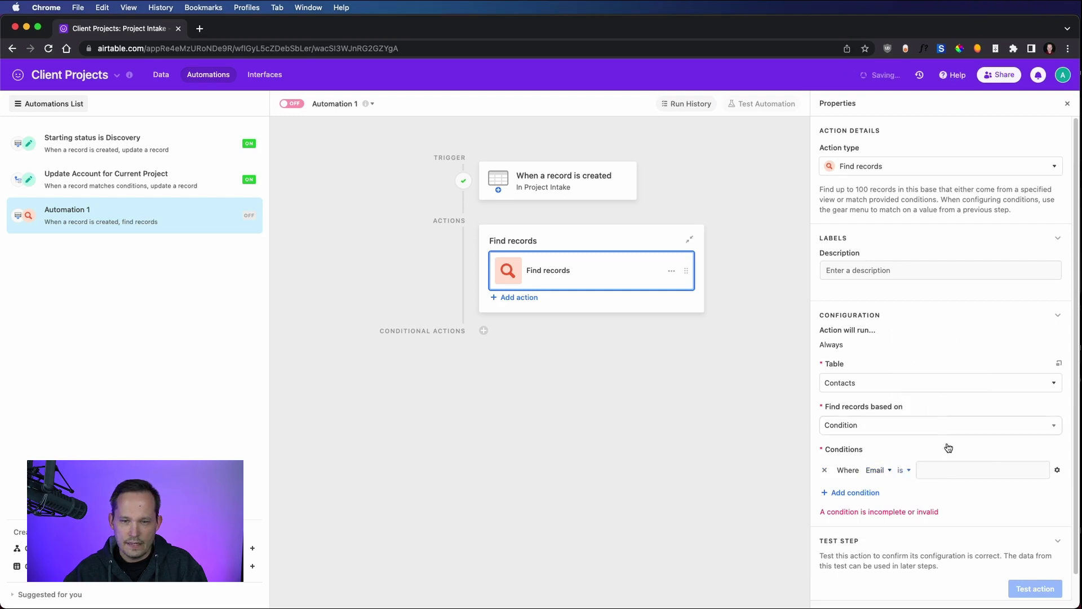
left_click(959, 470)
left_click(1058, 470)
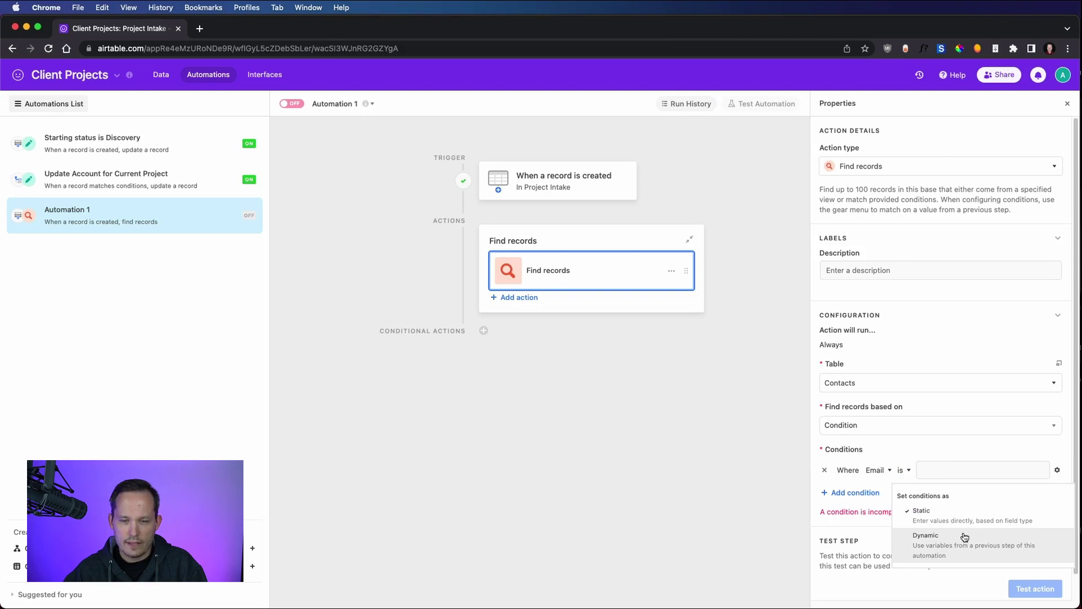
left_click(965, 537)
left_click(1042, 472)
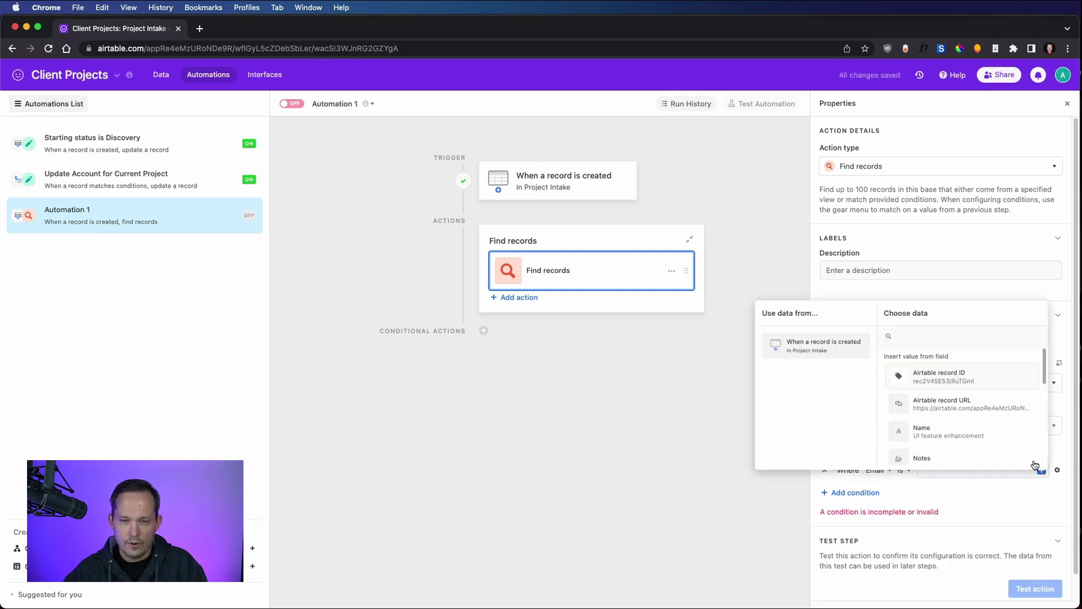
scroll(948, 419, "down", 1)
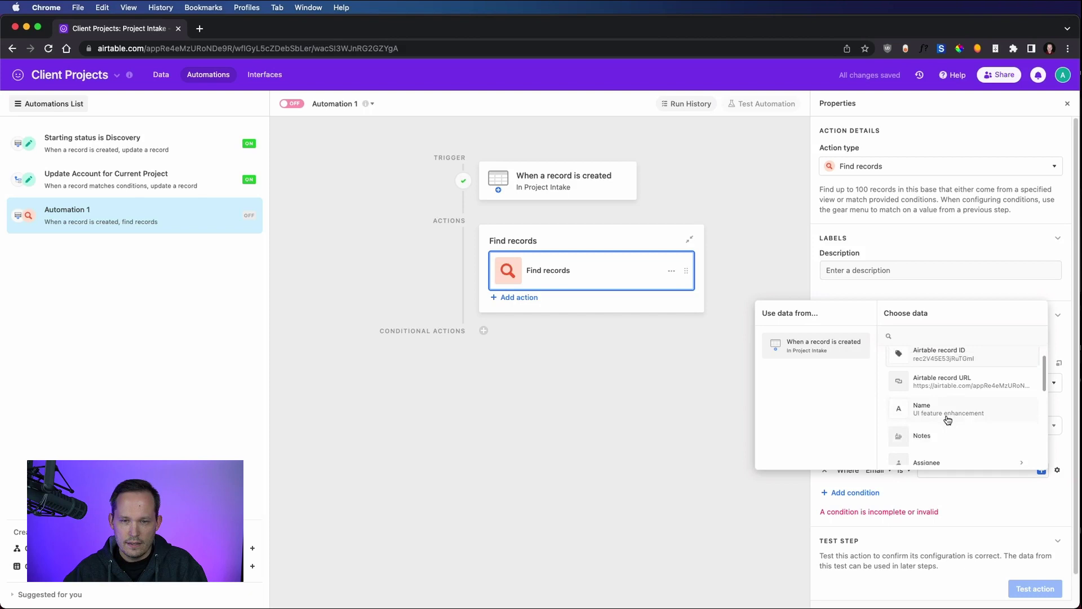
scroll(953, 423, "down", 3)
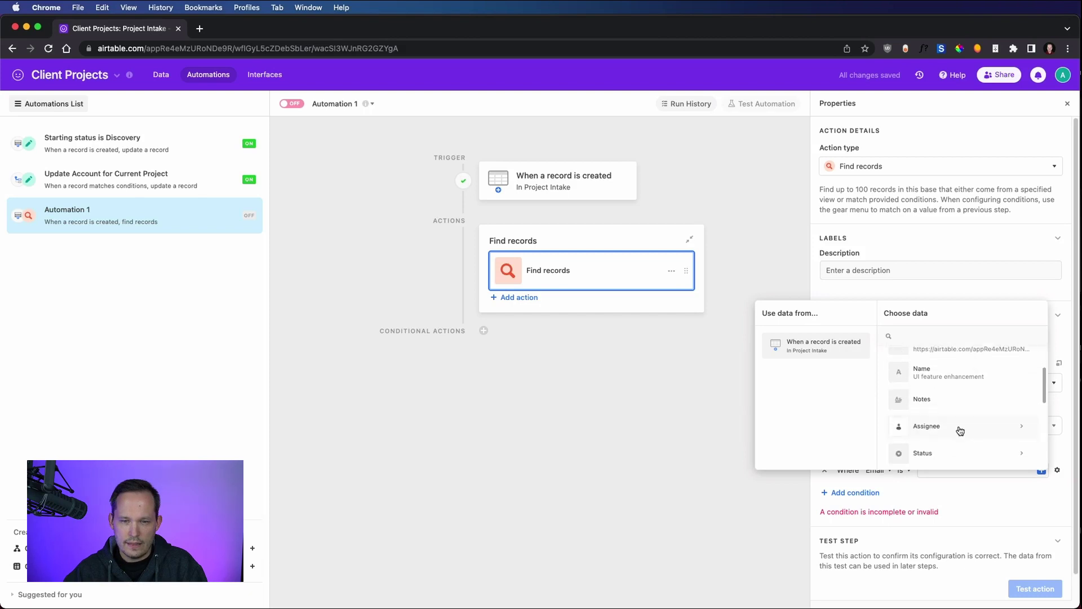
scroll(960, 432, "down", 5)
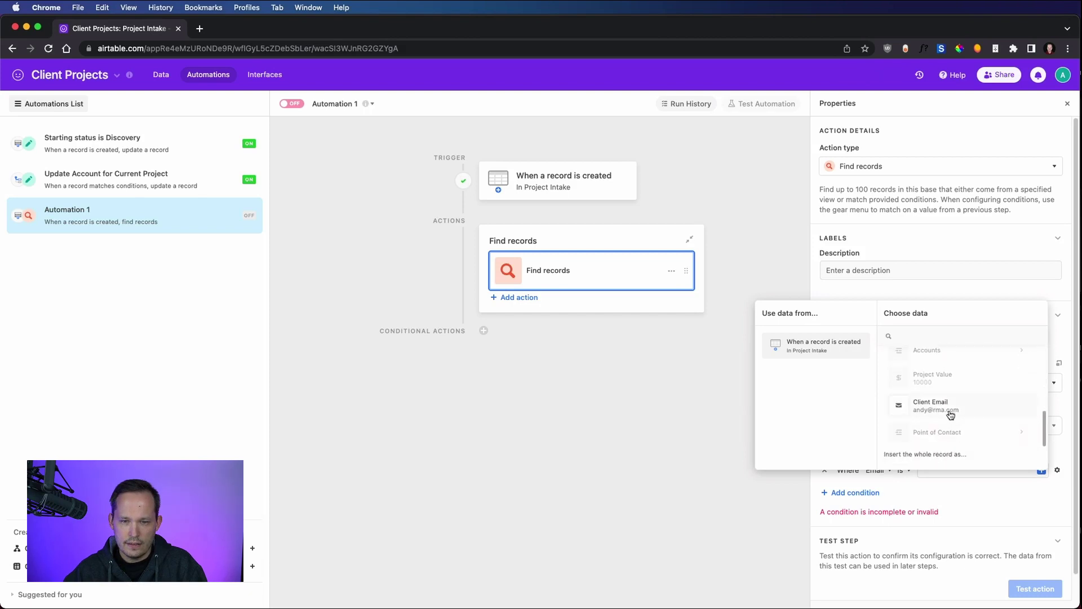
left_click(951, 415)
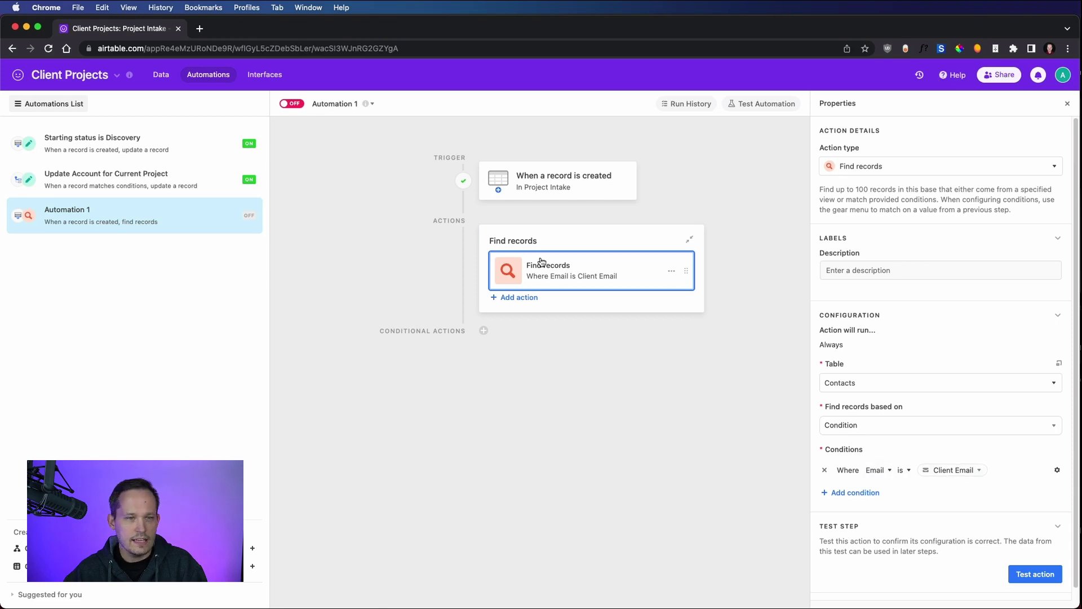
scroll(957, 434, "down", 1)
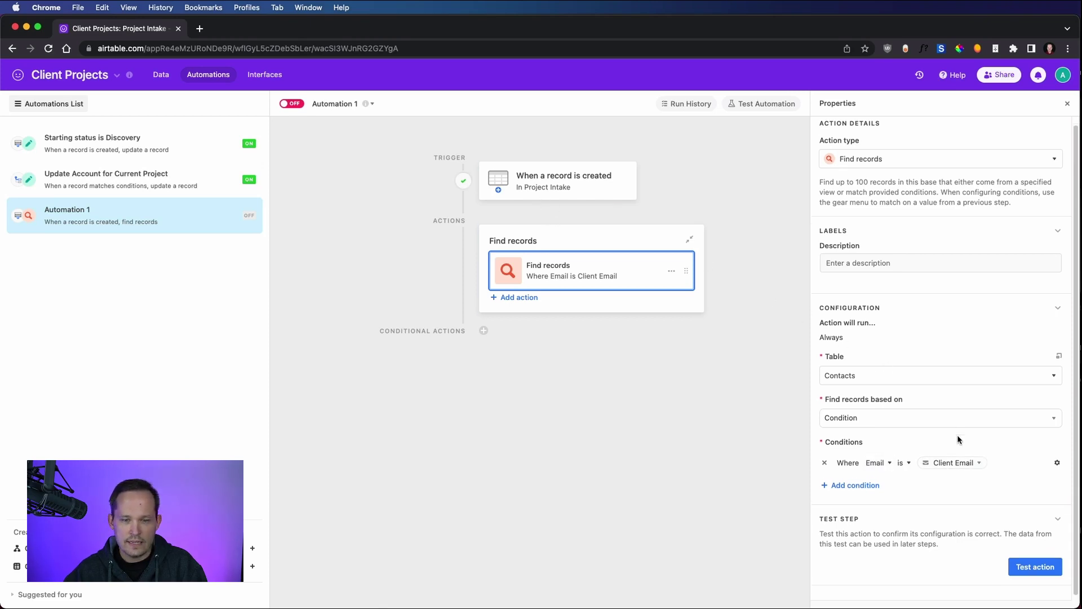
- Test the contact lookup, which finds one Project Manager at RMA, and close the result
left_click(1036, 566)
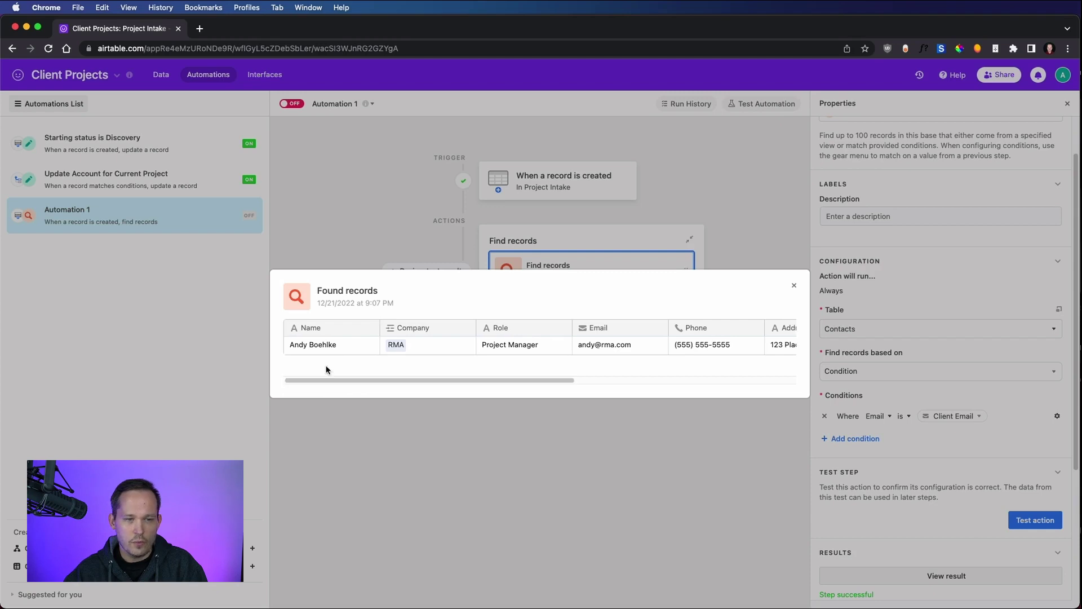
mouse_move(516, 381)
left_mouse_down()
mouse_move(740, 384)
mouse_move(507, 381)
left_mouse_up()
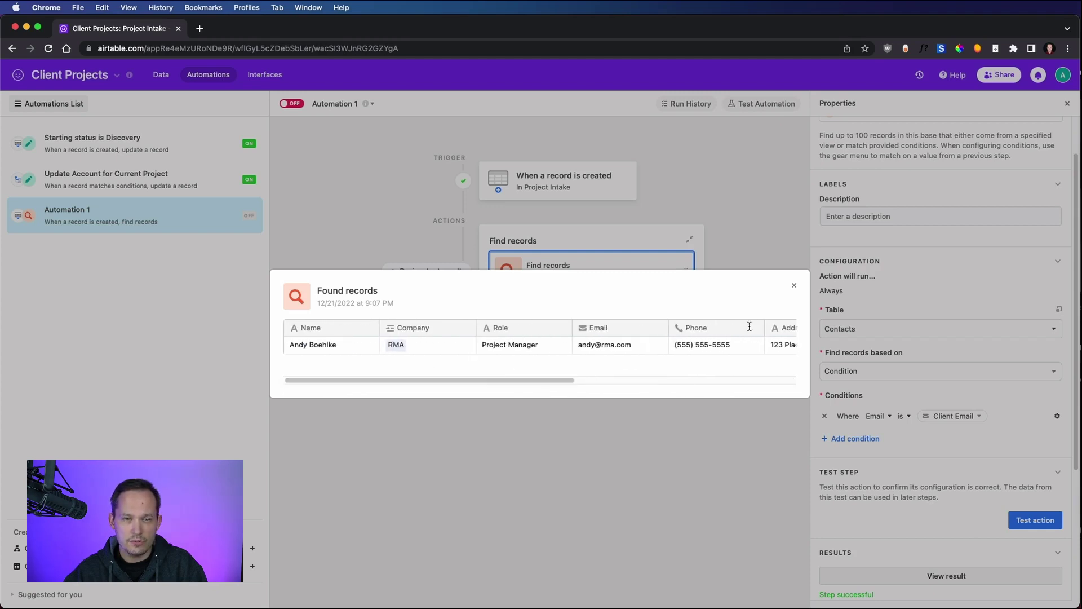
left_click(795, 285)
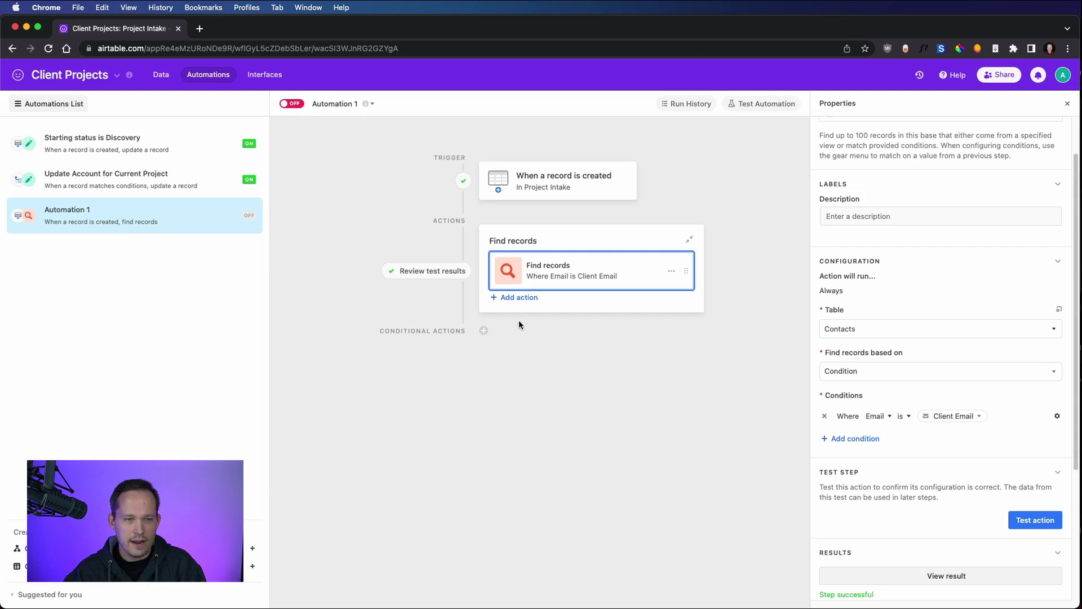
- Add an Update record action on Project Intake using the trigger's Airtable record ID as Record ID
left_click(517, 302)
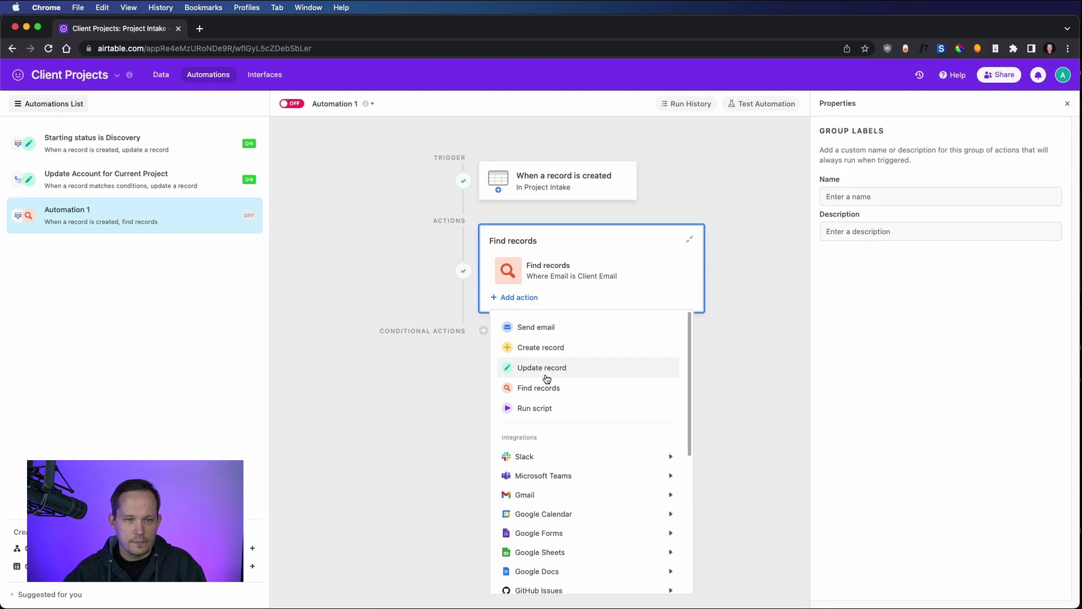
left_click(546, 372)
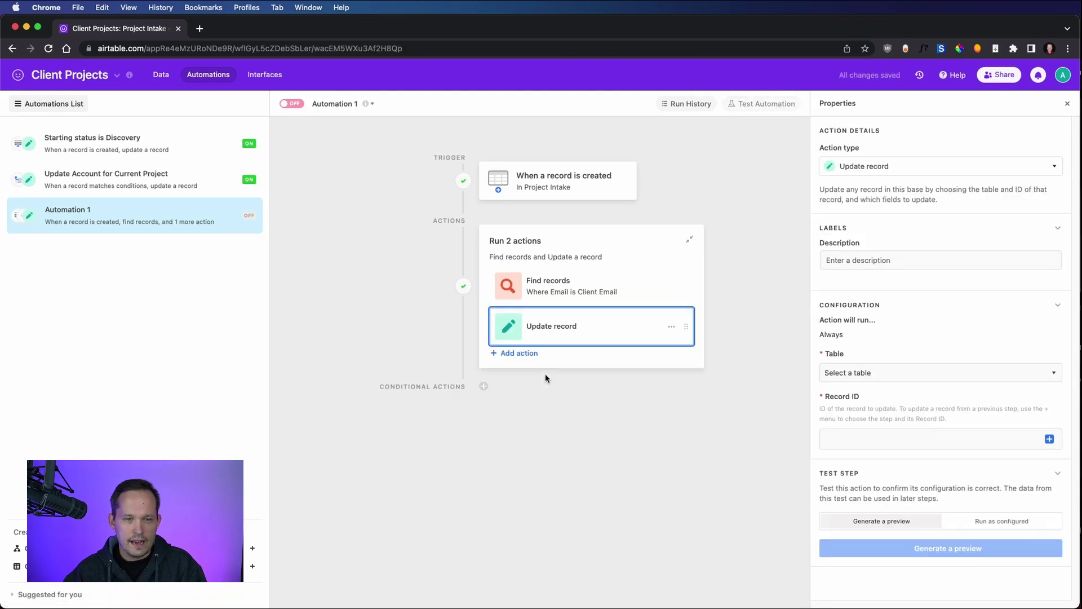
left_click(919, 373)
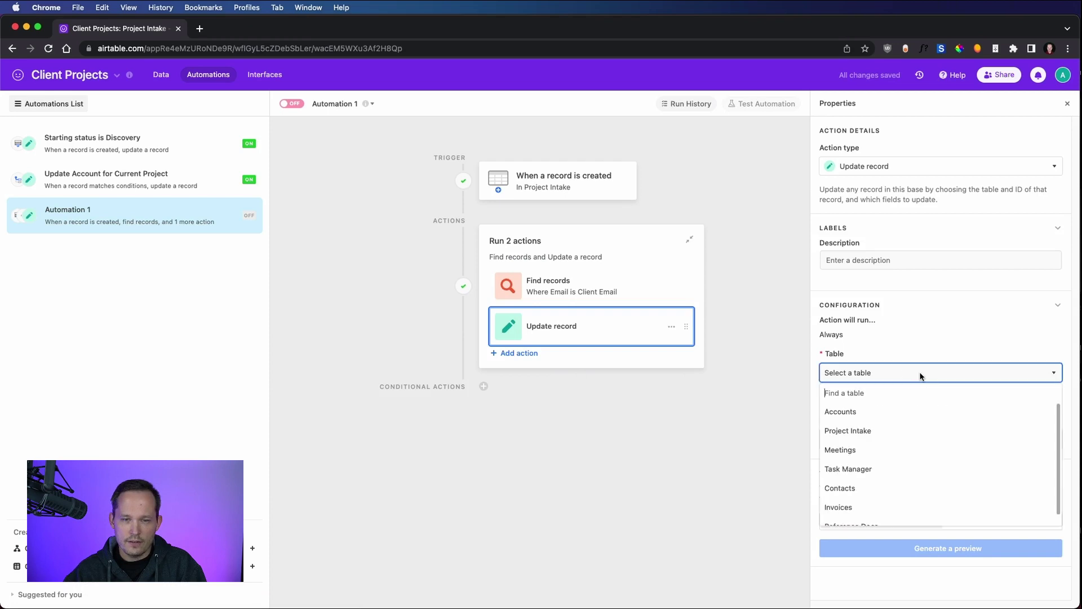
left_click(887, 430)
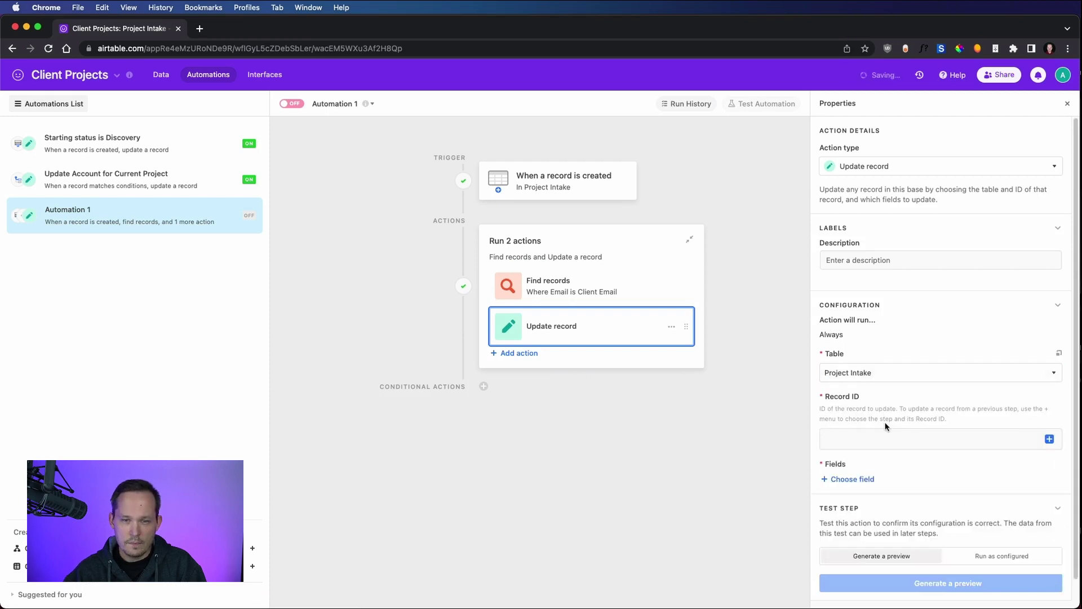
scroll(946, 423, "down", 1)
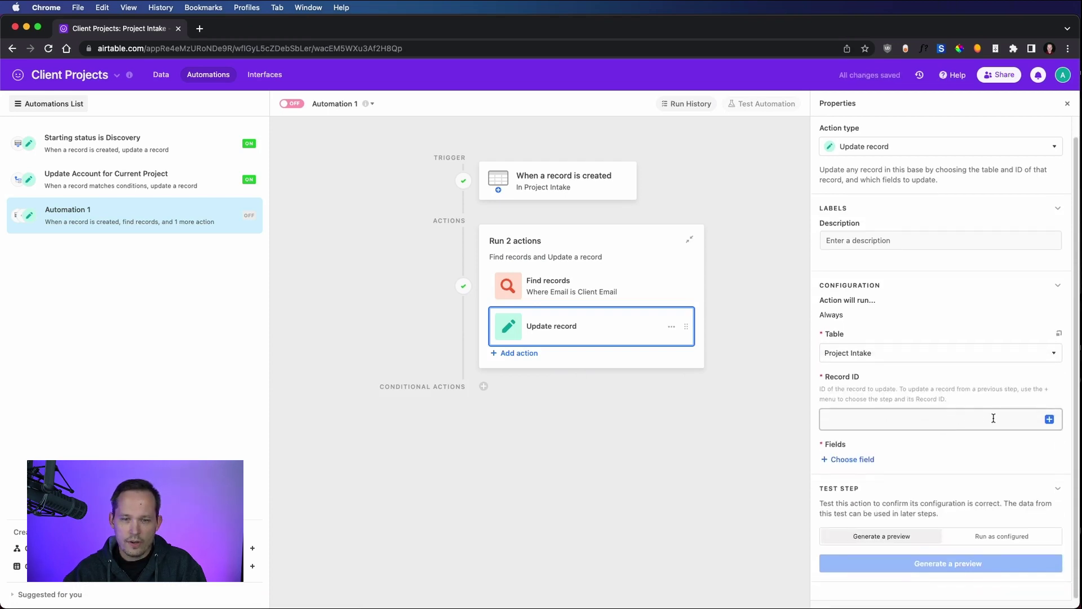
left_click(1050, 420)
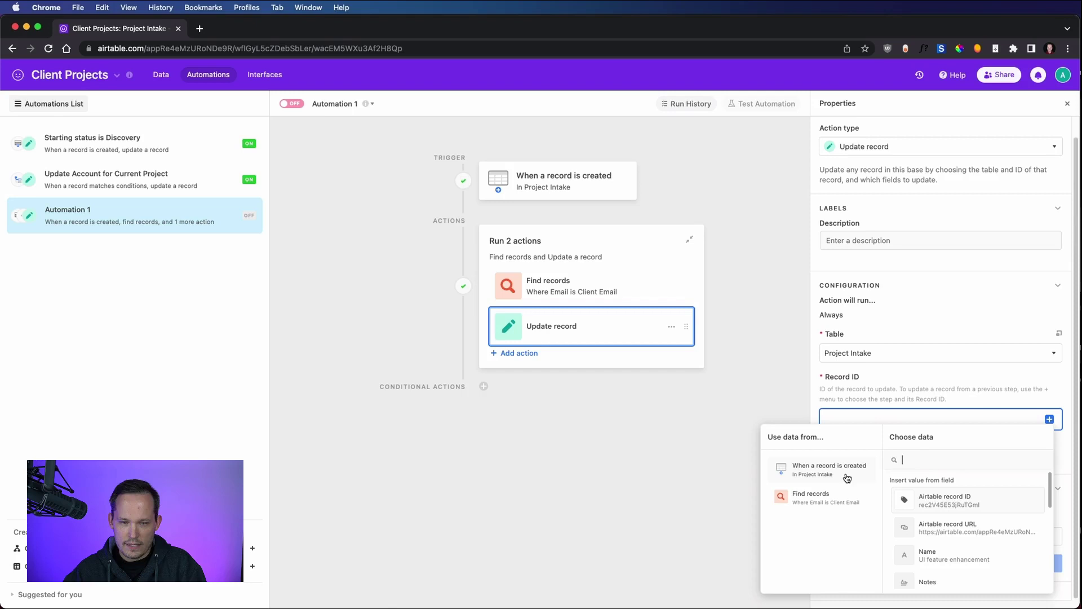
left_click(928, 499)
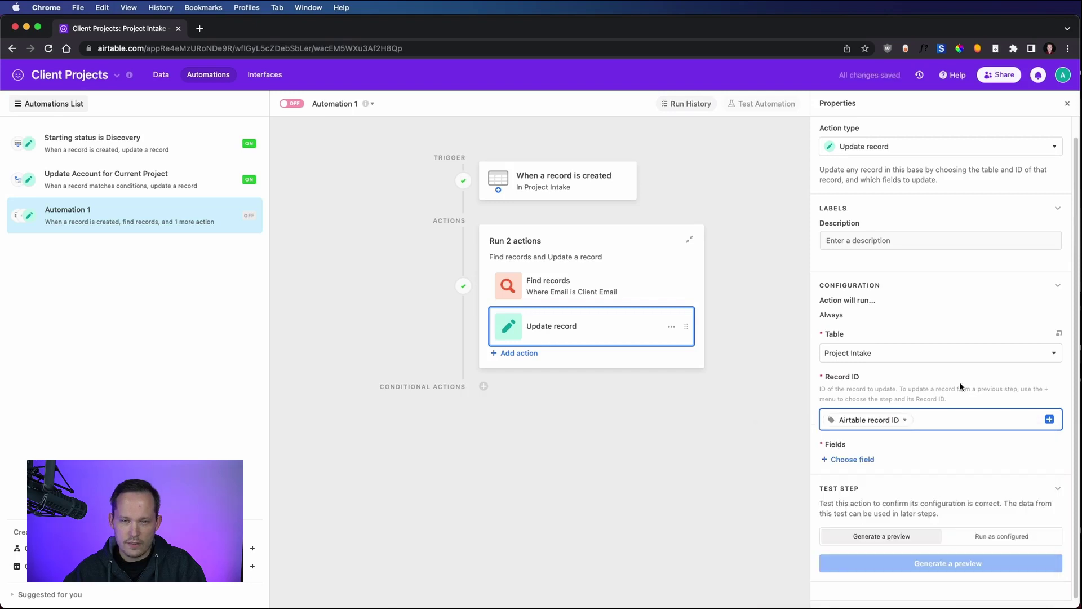
left_click(860, 459)
scroll(940, 410, "down", 2)
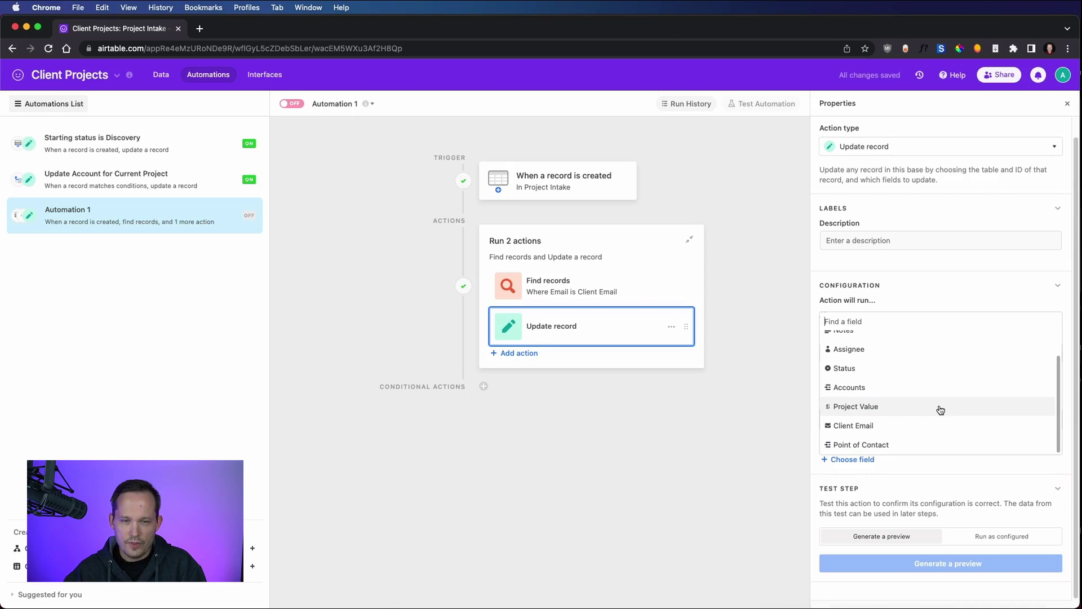
- Set Point of Contact to the Find records step's list of Airtable record IDs
left_click(879, 445)
scroll(953, 445, "down", 2)
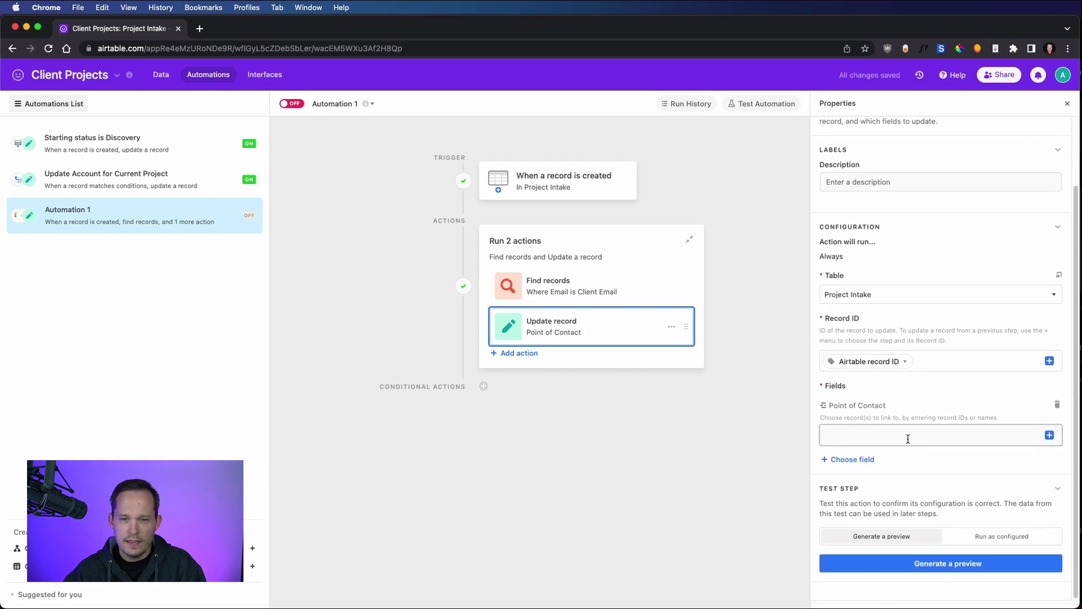
left_click(907, 438)
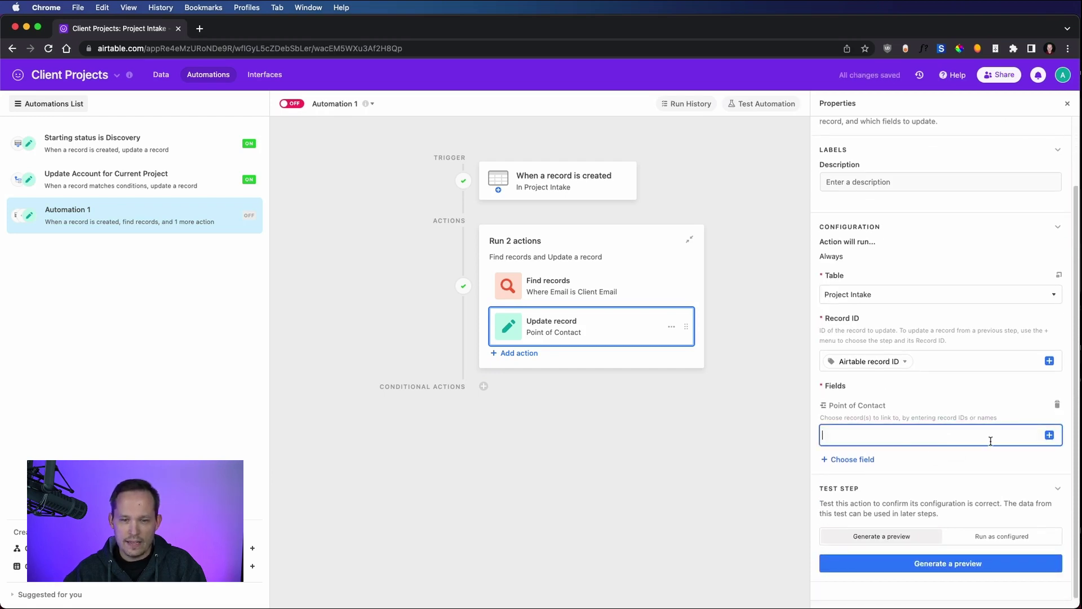
left_click(1050, 437)
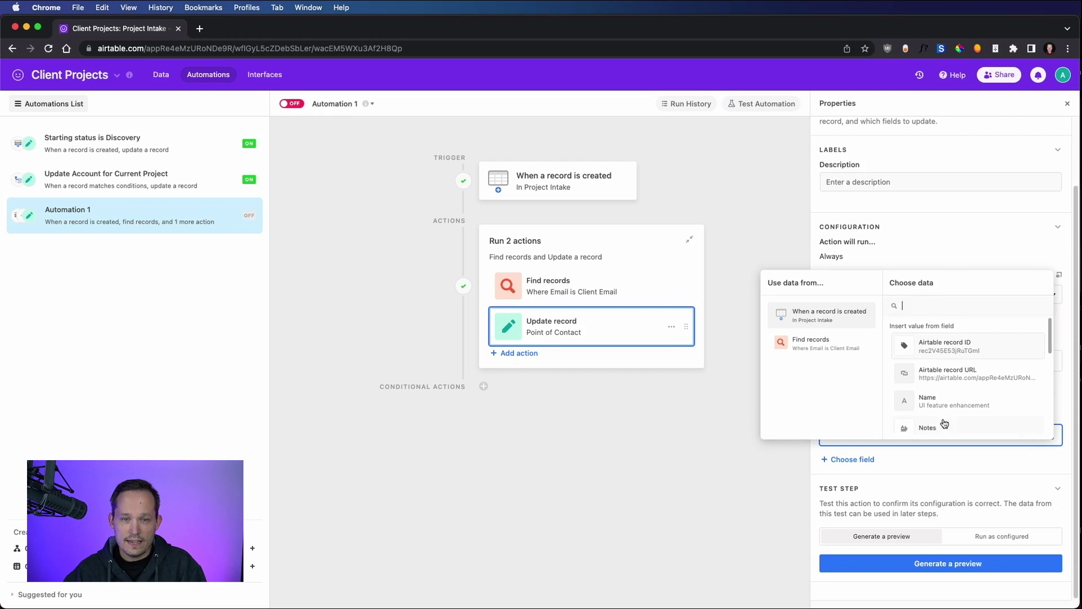
left_click(822, 343)
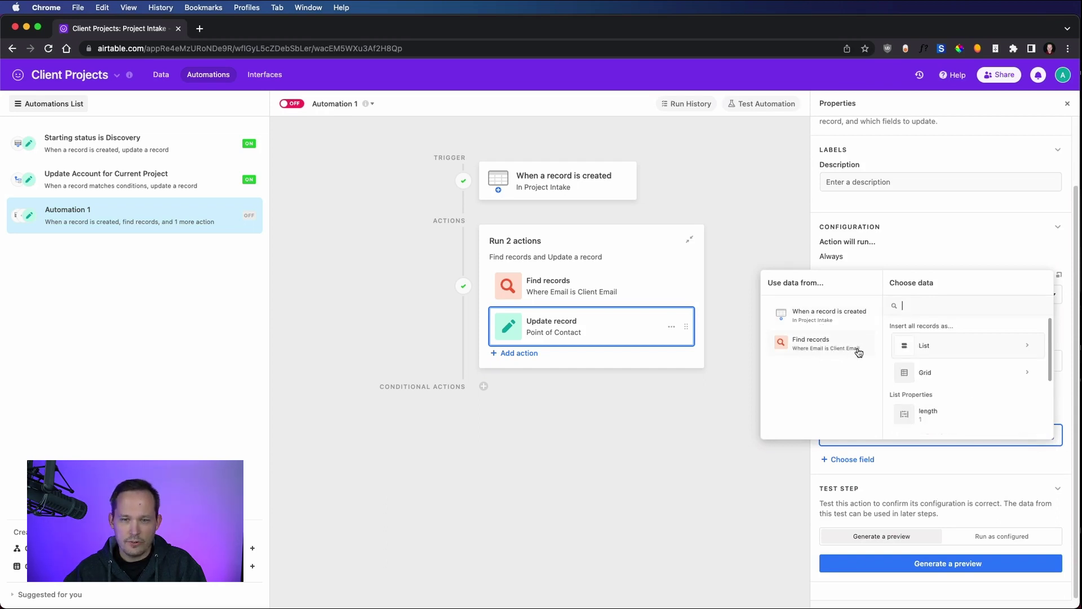
scroll(977, 375, "down", 3)
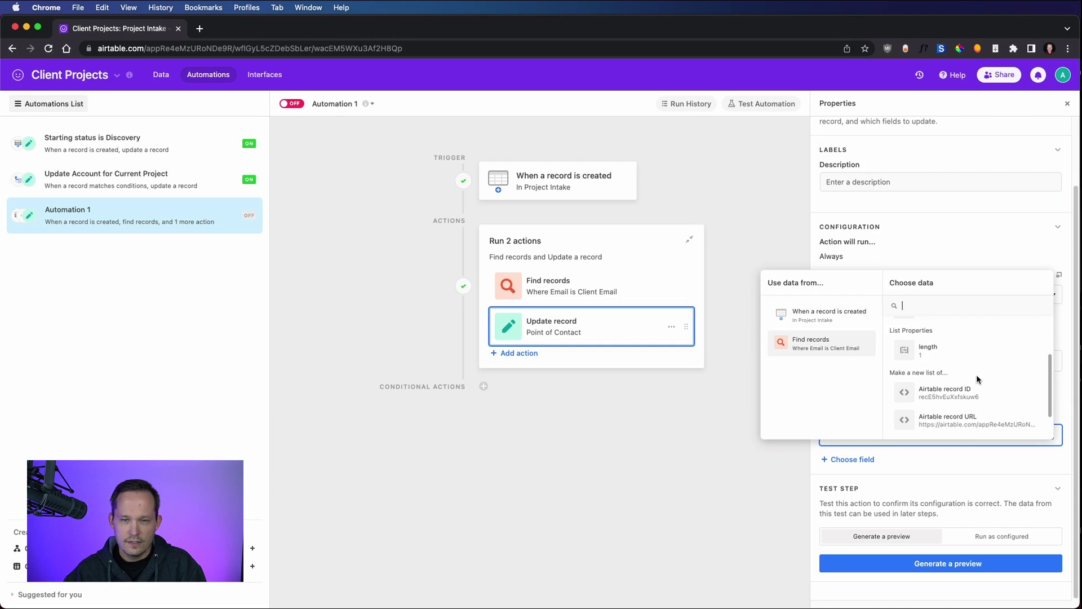
scroll(976, 374, "down", 1)
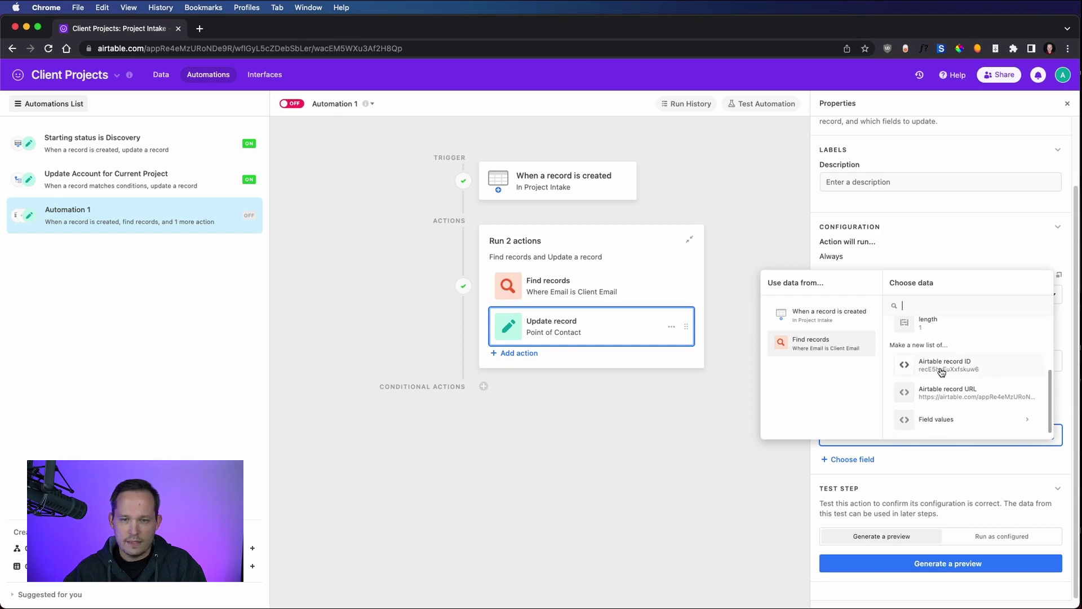
left_click(948, 365)
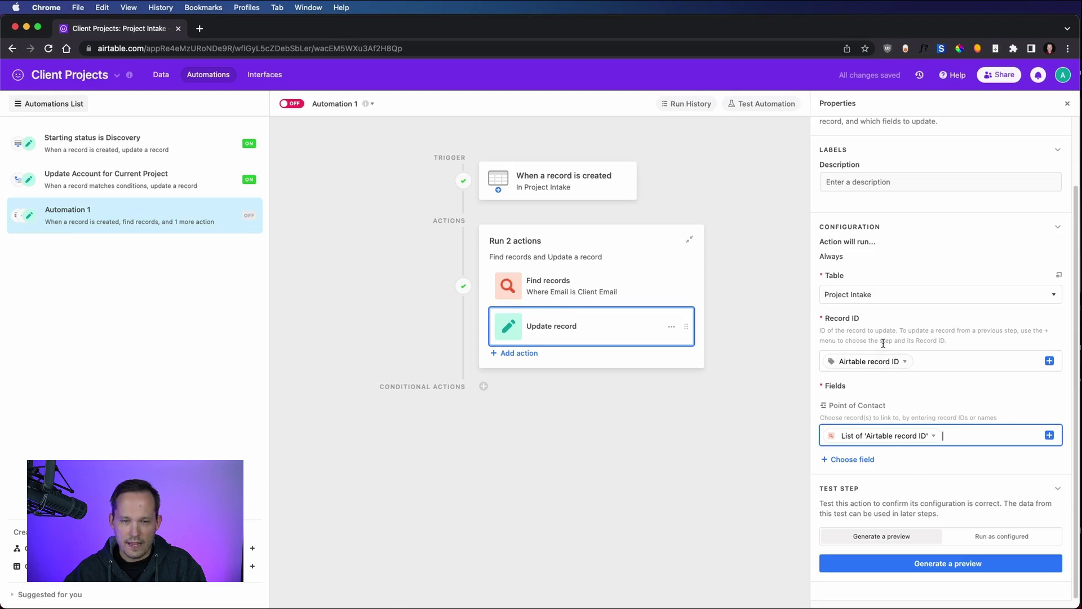
left_click(863, 467)
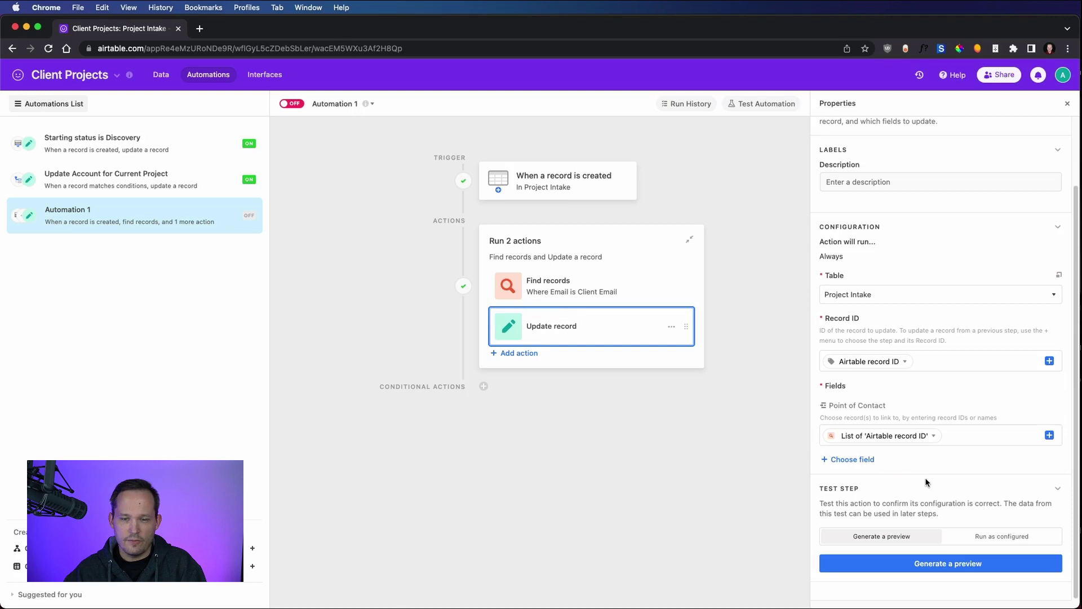
- Run the update step's test as configured and close the record-updated result
left_click(991, 538)
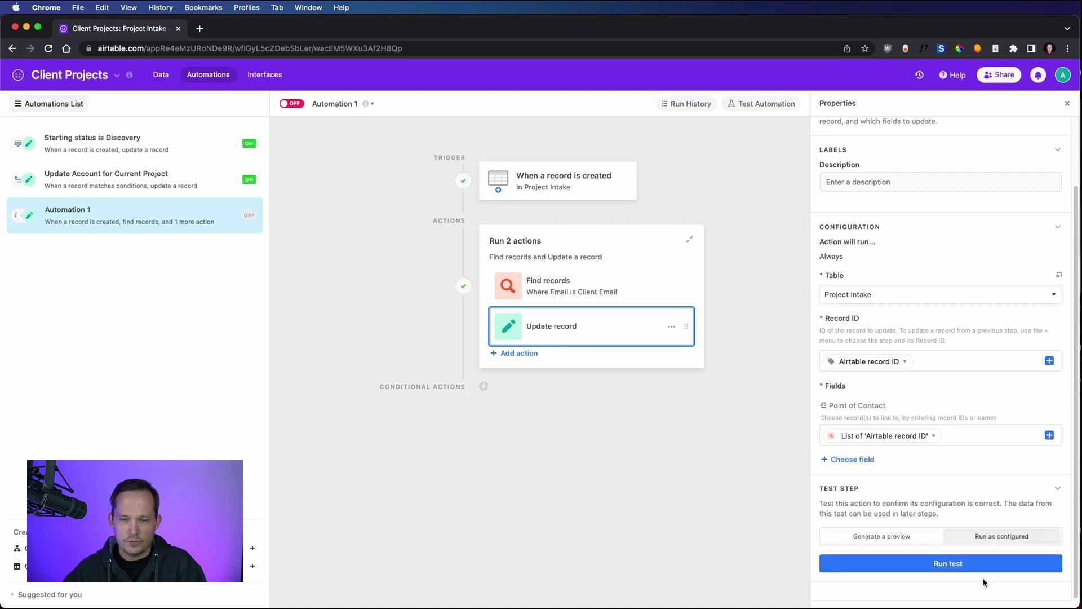
left_click(972, 564)
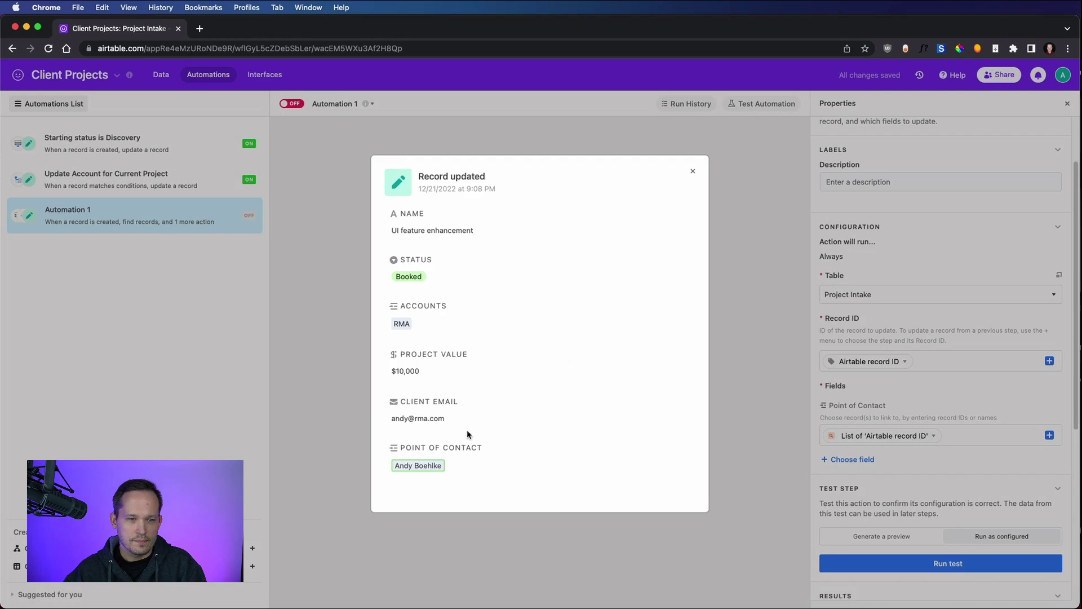
left_click(693, 172)
- Switch the new automation on and return to the Project Intake table data
left_click(161, 75)
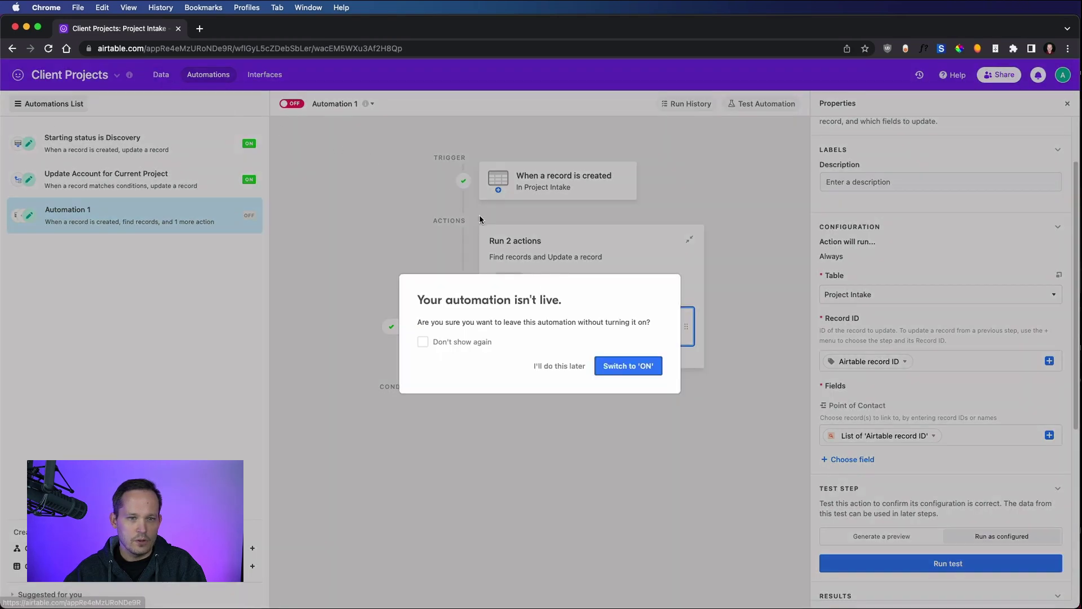
left_click(613, 378)
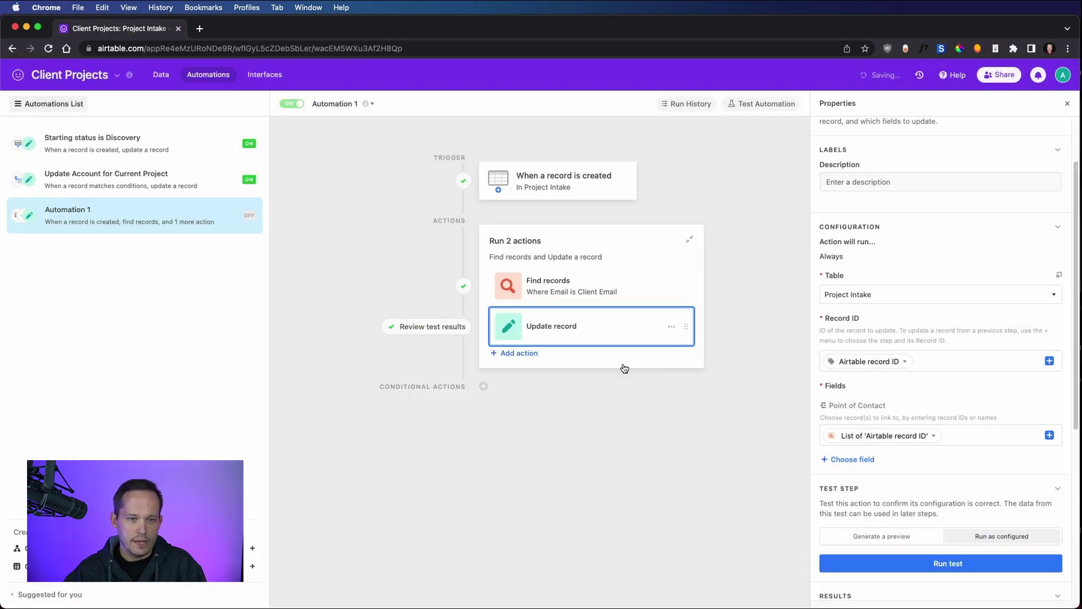
left_click(161, 74)
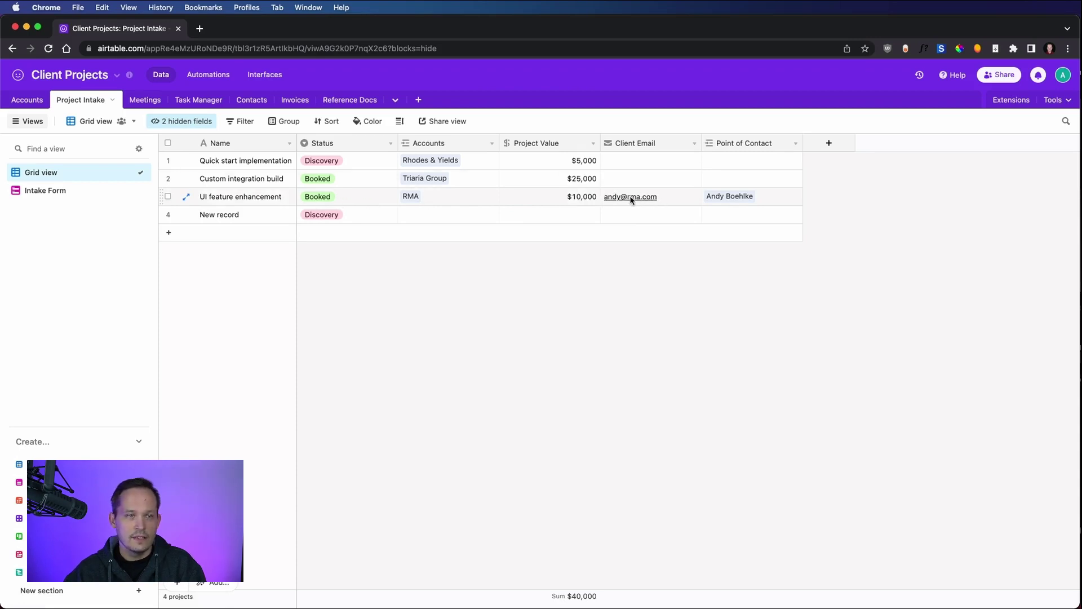
left_click(259, 107)
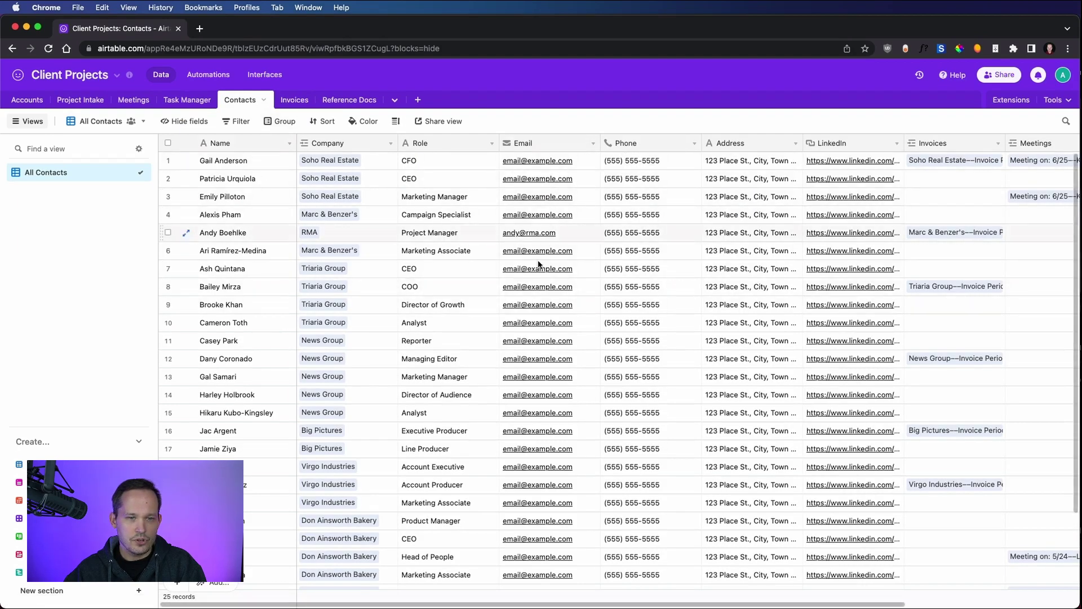
scroll(550, 289, "down", 1)
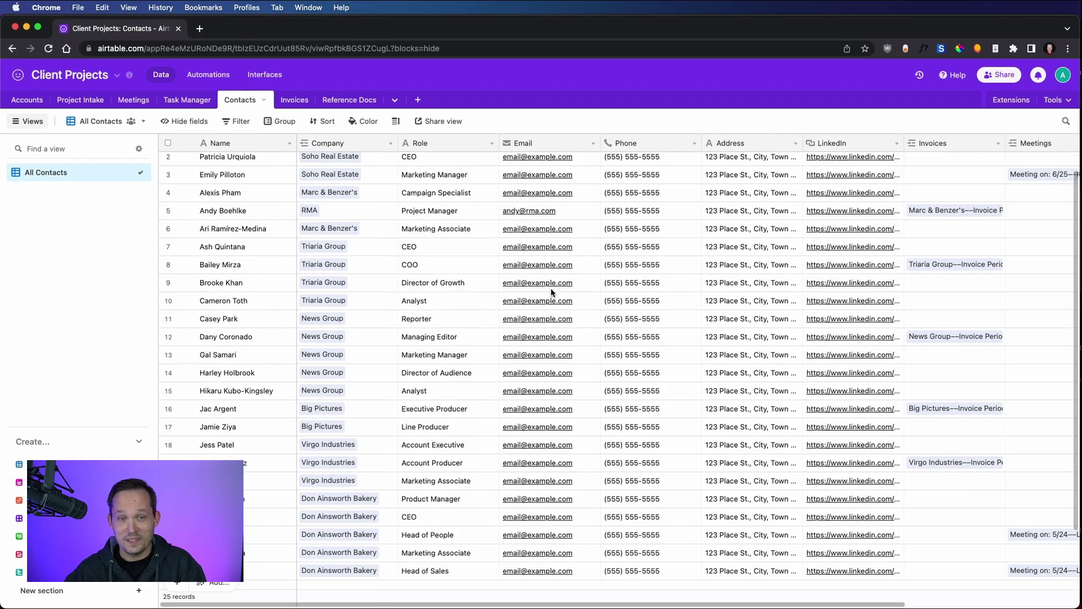
scroll(551, 292, "up", 1)
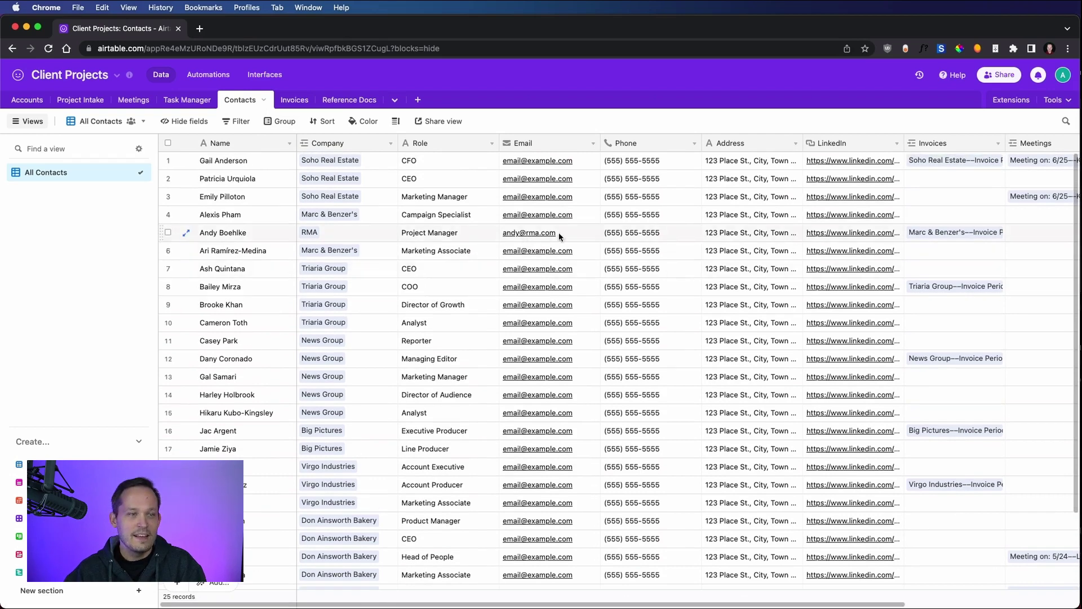
left_click(80, 99)
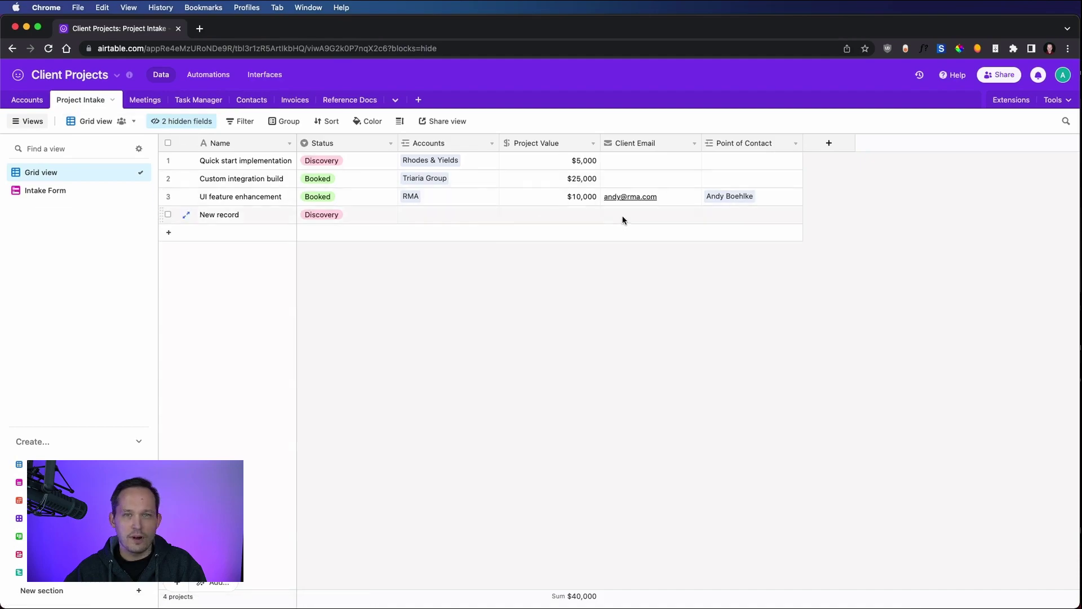